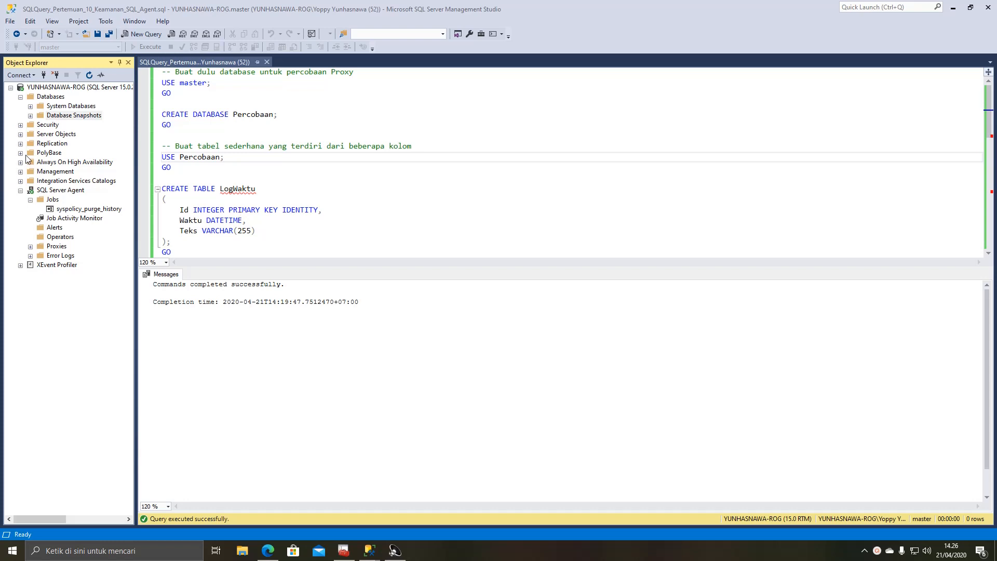
- Examine the fixed server roles in the server's Security folder, from bulkadmin through sysadmin
left_click(47, 97)
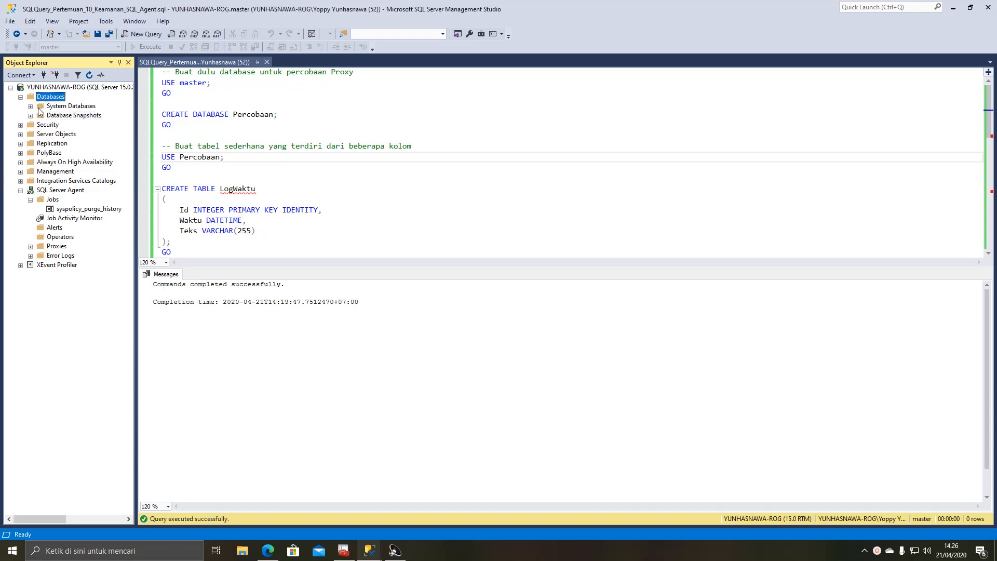
left_click(20, 97)
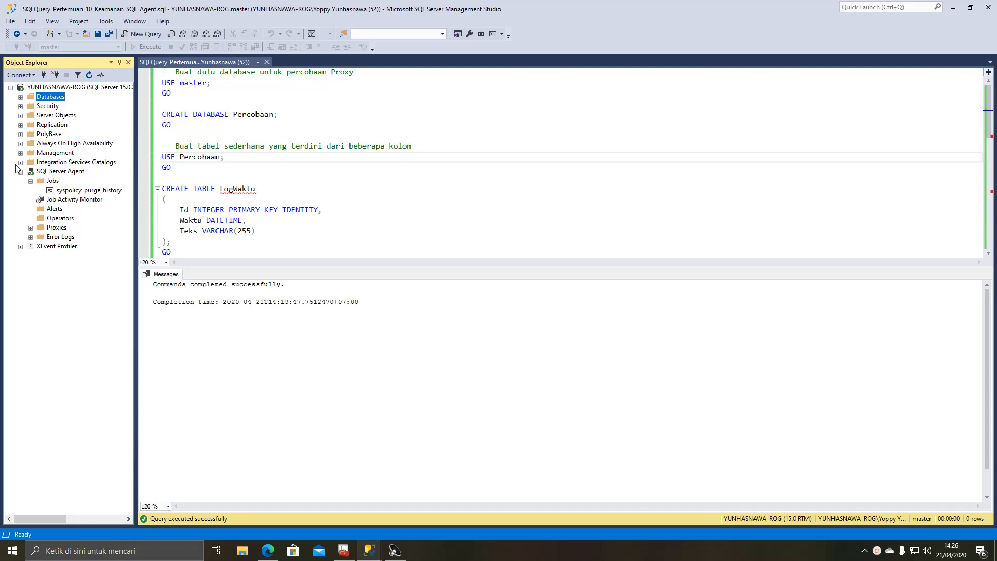
left_click(20, 172)
left_click(20, 106)
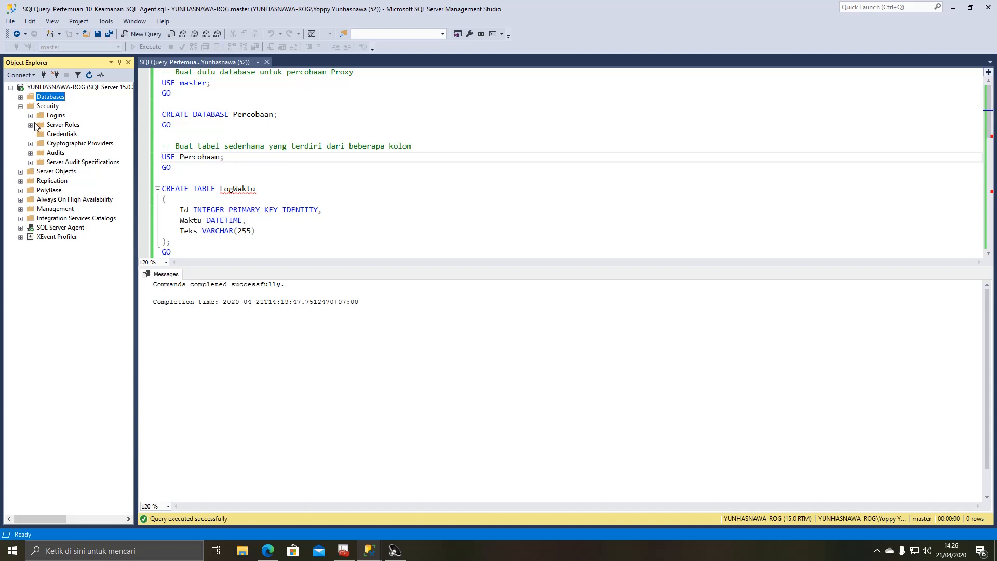
left_click(31, 125)
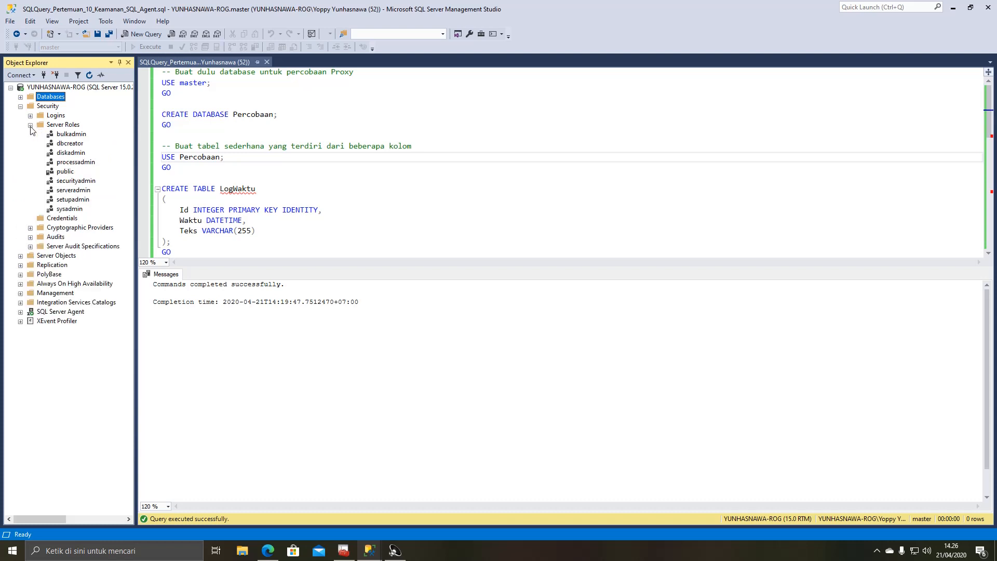
left_click(78, 135)
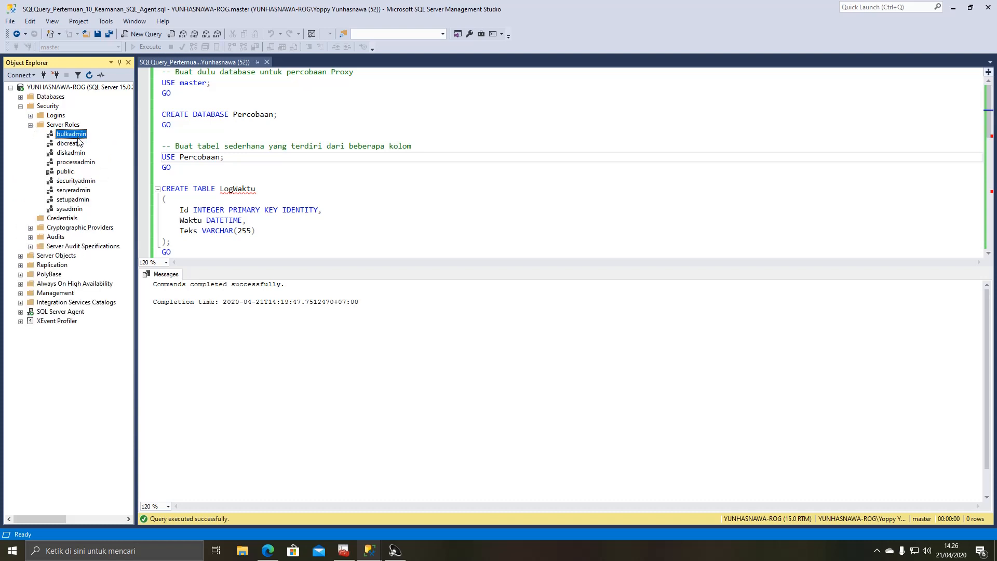
left_click(76, 144)
left_click(76, 154)
left_click(76, 162)
left_click(76, 172)
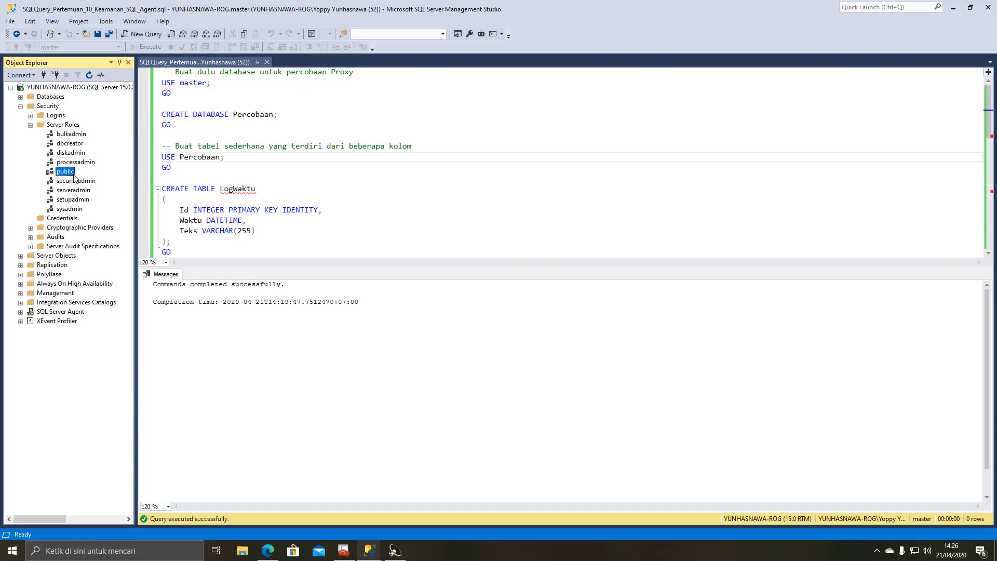
left_click(75, 181)
left_click(72, 190)
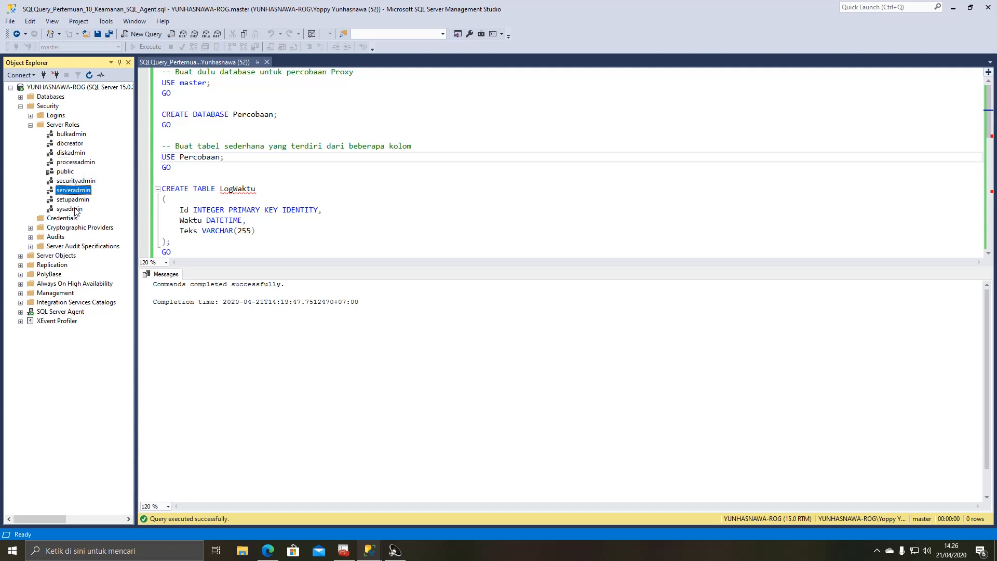
left_click(78, 209)
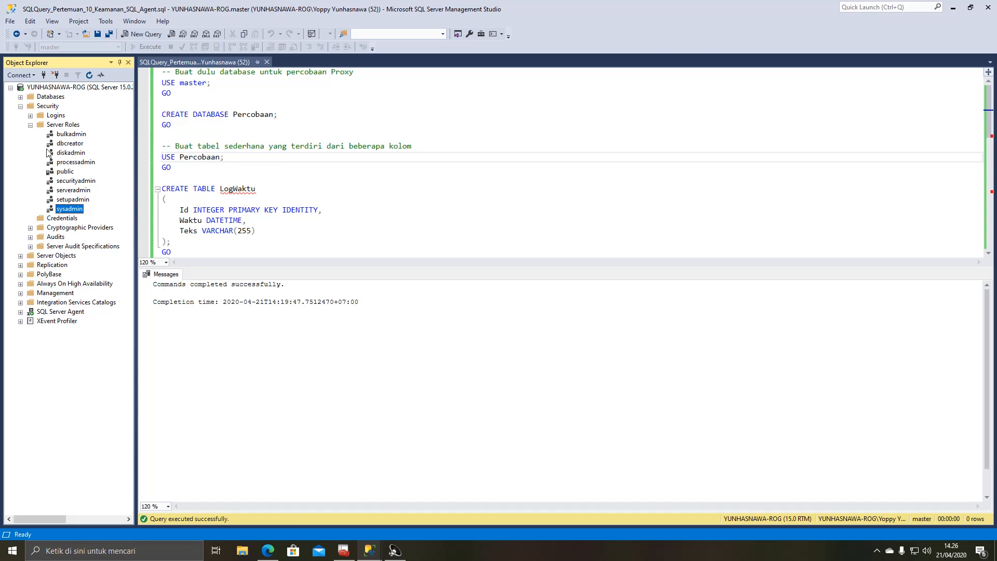
left_click(30, 125)
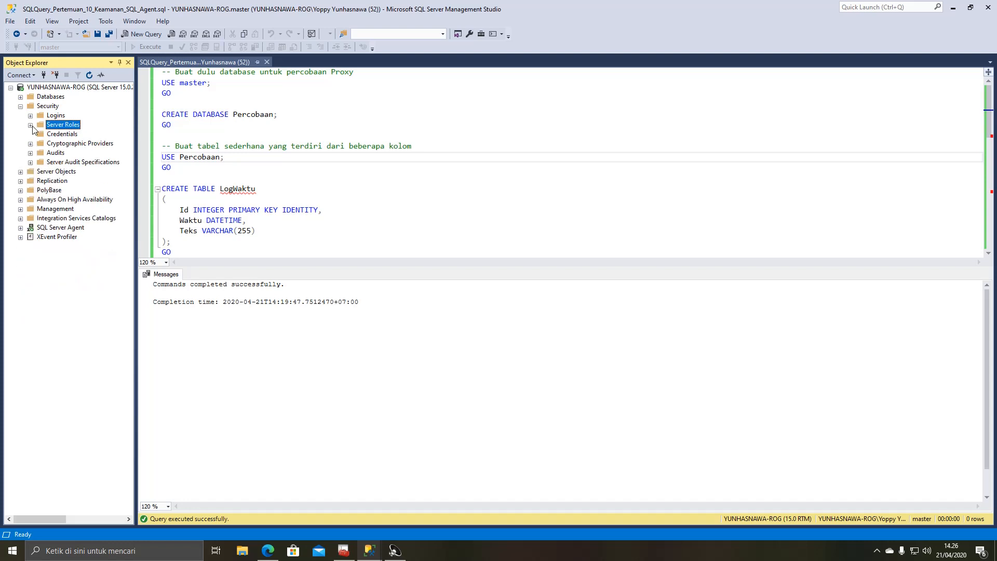
- Examine the existing job and the proxy categories under SQL Server Agent
left_click(20, 228)
left_click(63, 247)
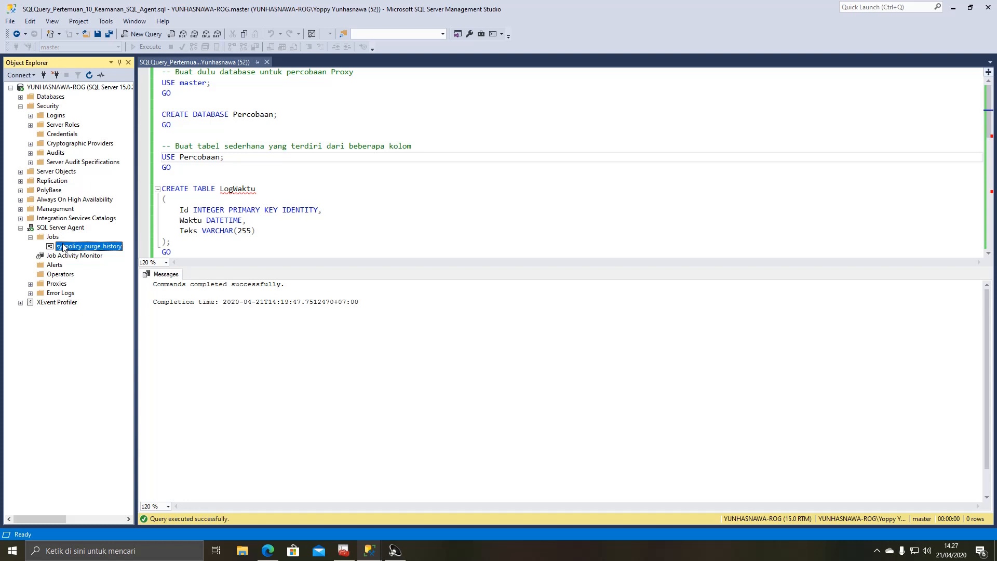
left_click(31, 284)
left_click(46, 285)
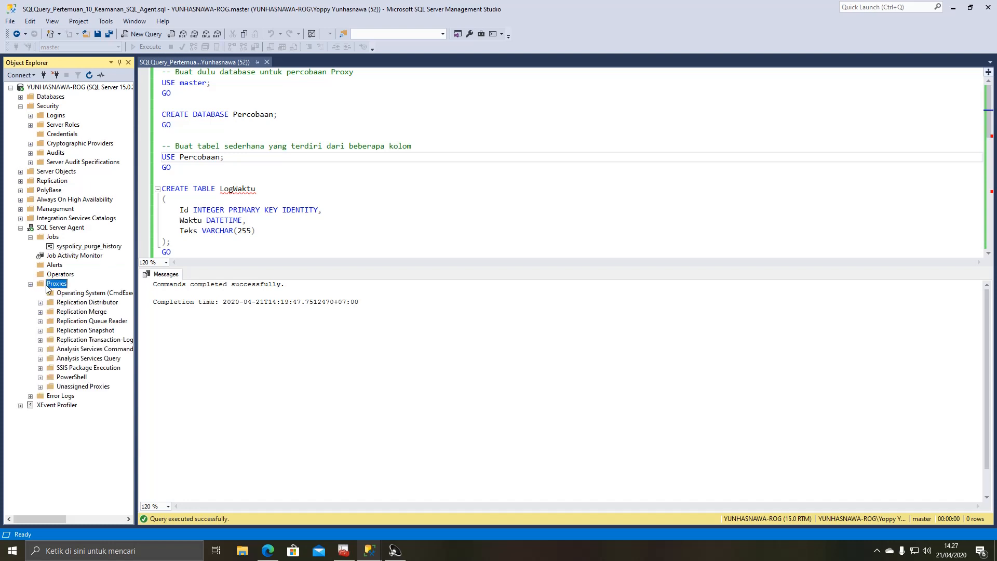
left_click(21, 228)
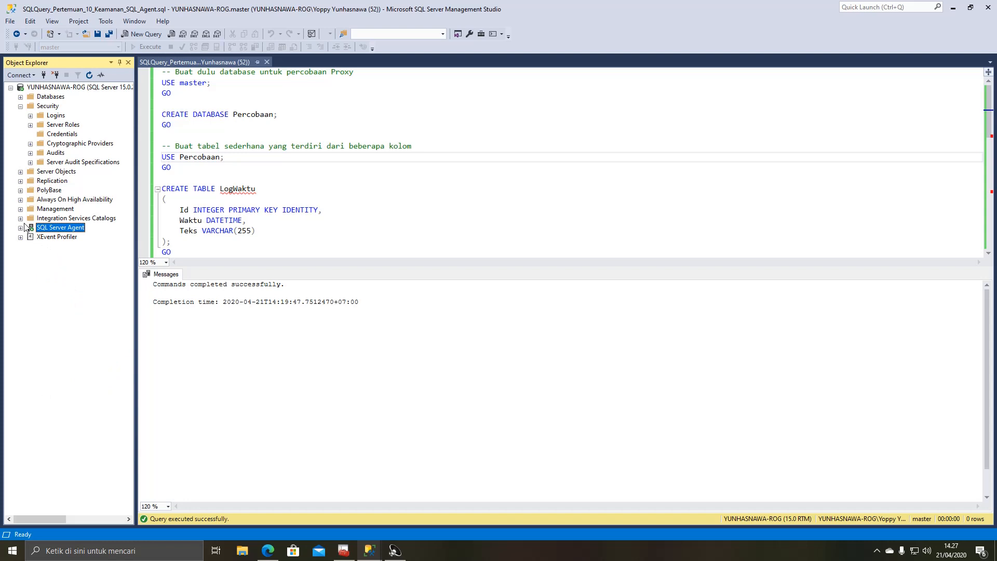
- Check which other Windows accounts exist on this computer, then return to the query script
left_click(11, 551)
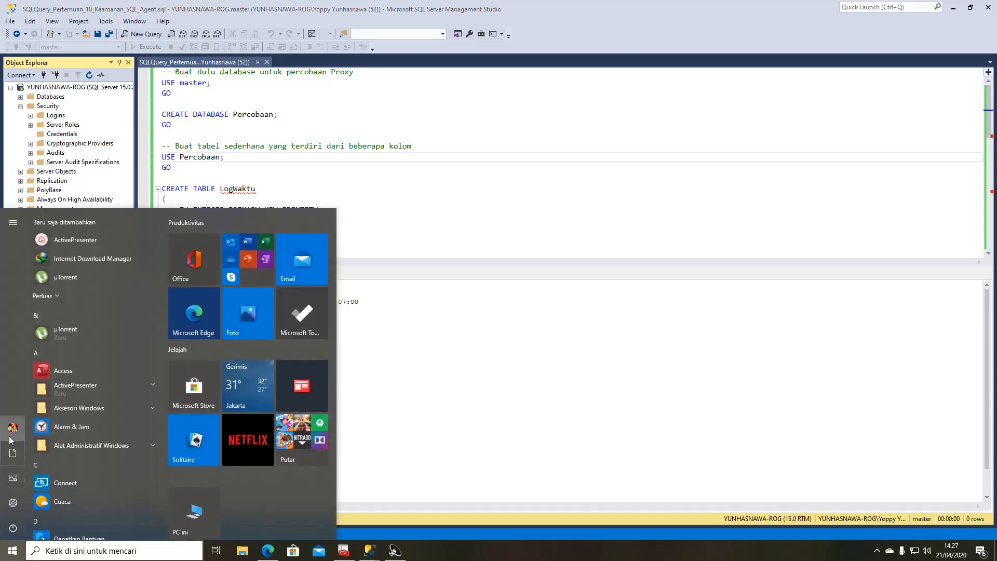
left_click(9, 434)
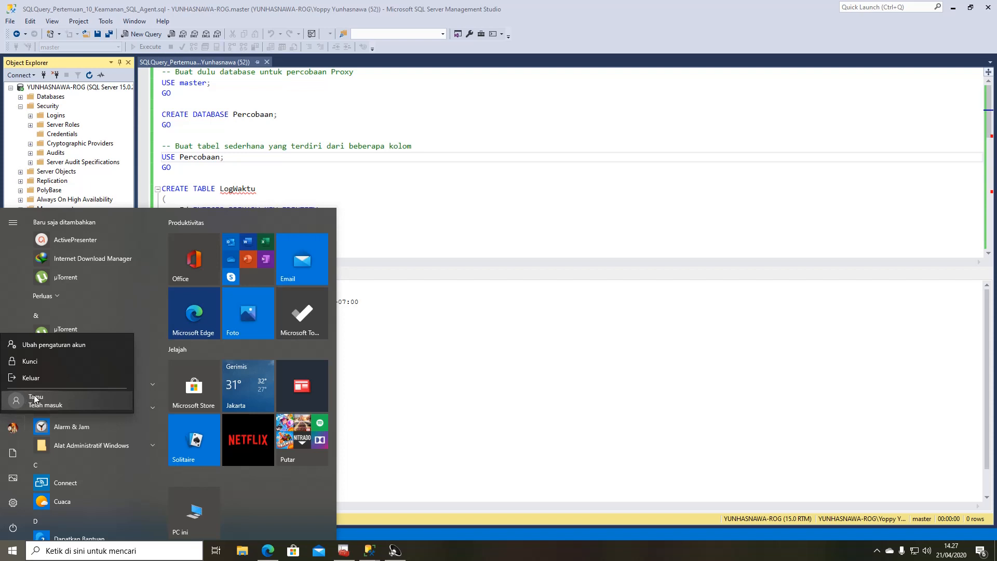
left_click(447, 316)
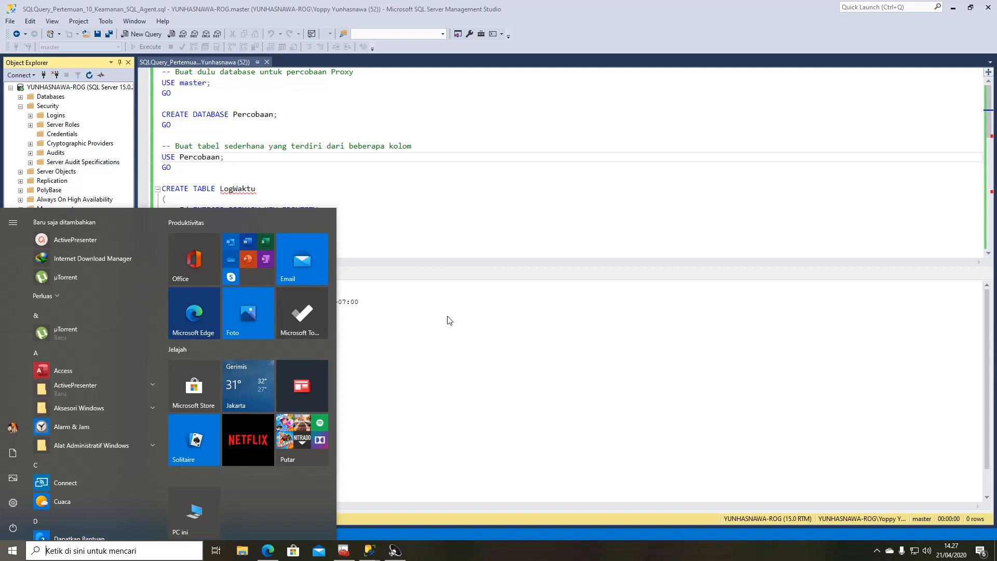
left_click(380, 177)
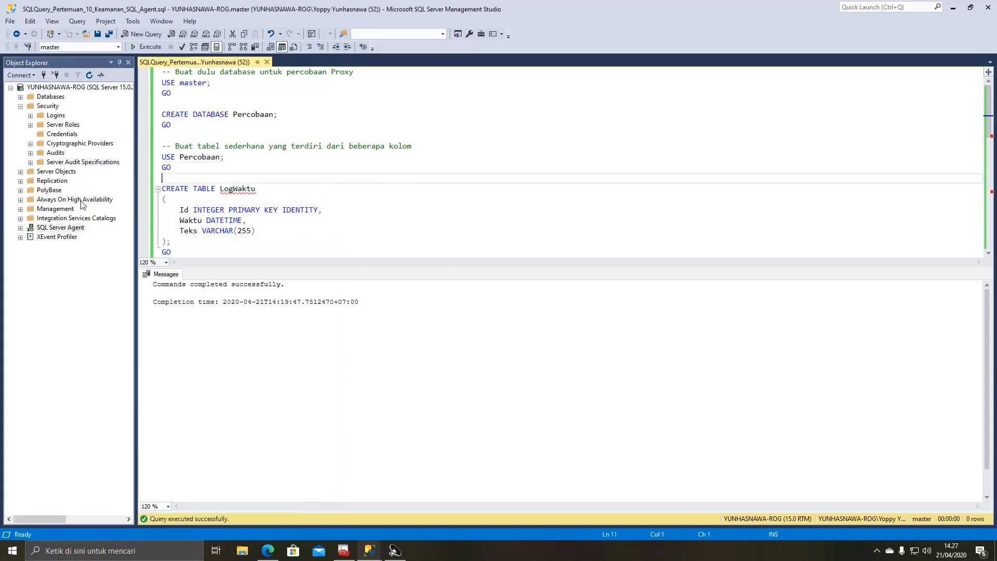
- Execute only the script section that creates the Percobaan database and its LogWaktu table
mouse_move(231, 191)
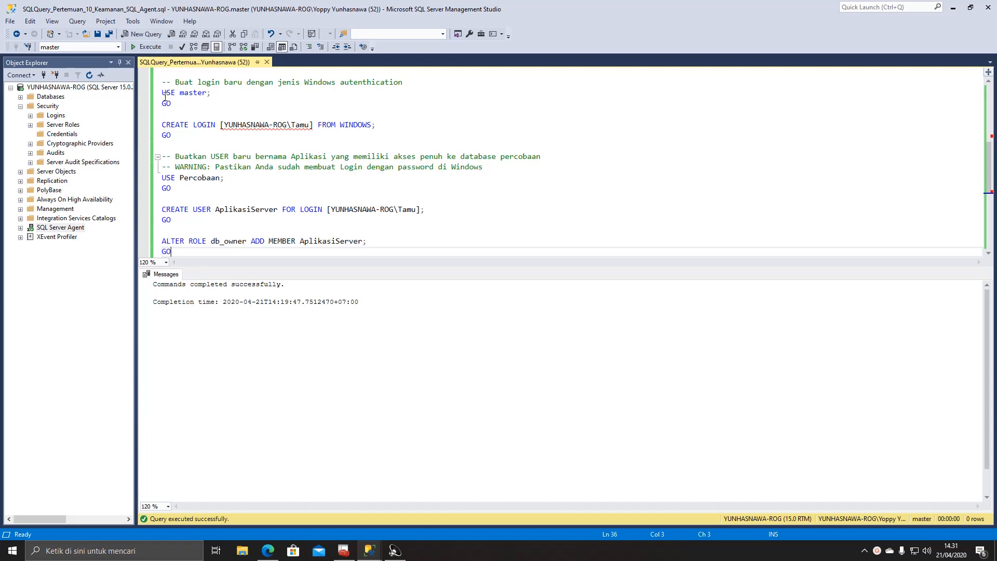
scroll(166, 94, "up", 6)
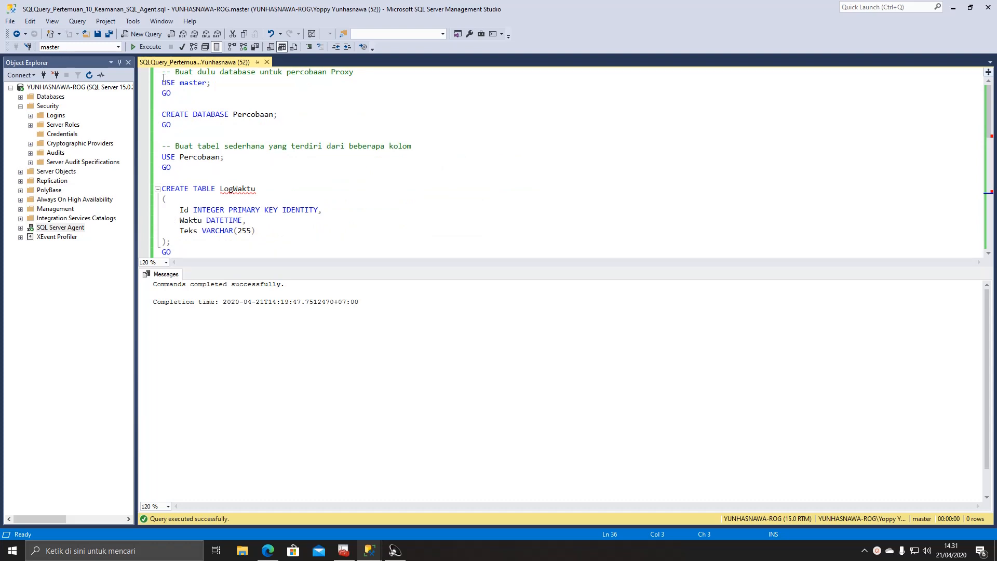
left_click_drag(162, 72, 269, 249)
scroll(255, 236, "down", 1)
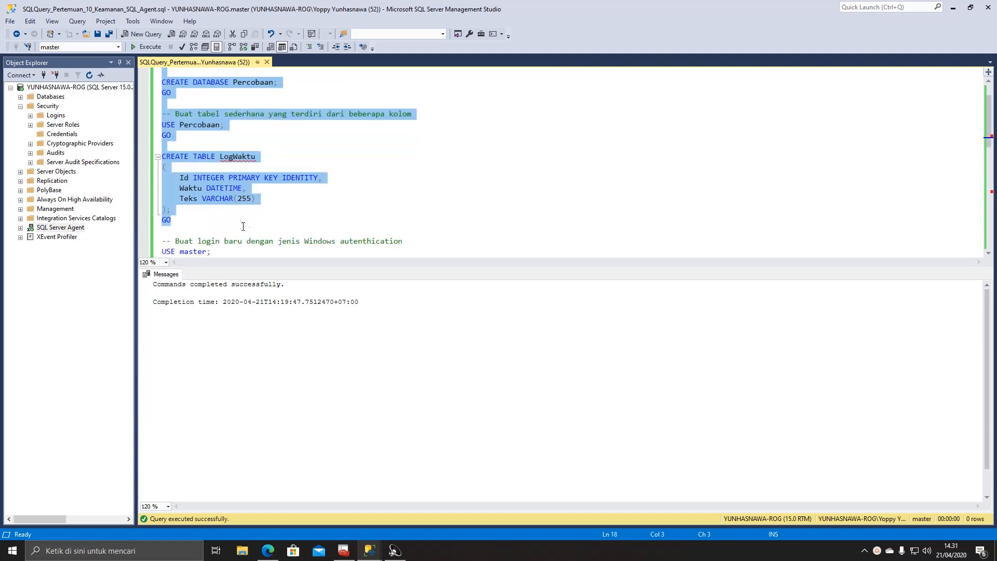
scroll(242, 225, "up", 1)
scroll(238, 223, "down", 1)
scroll(236, 213, "up", 1)
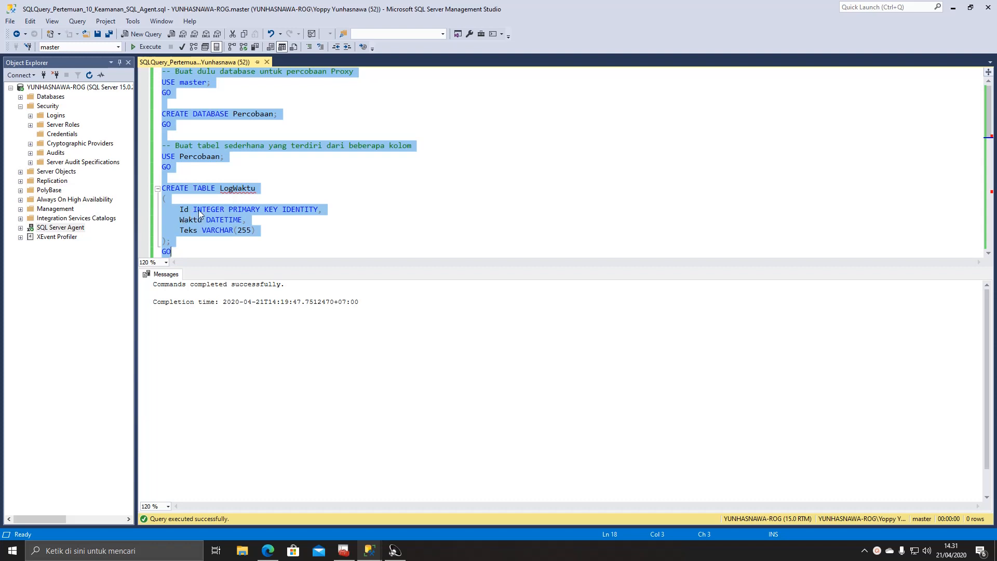
left_click(150, 49)
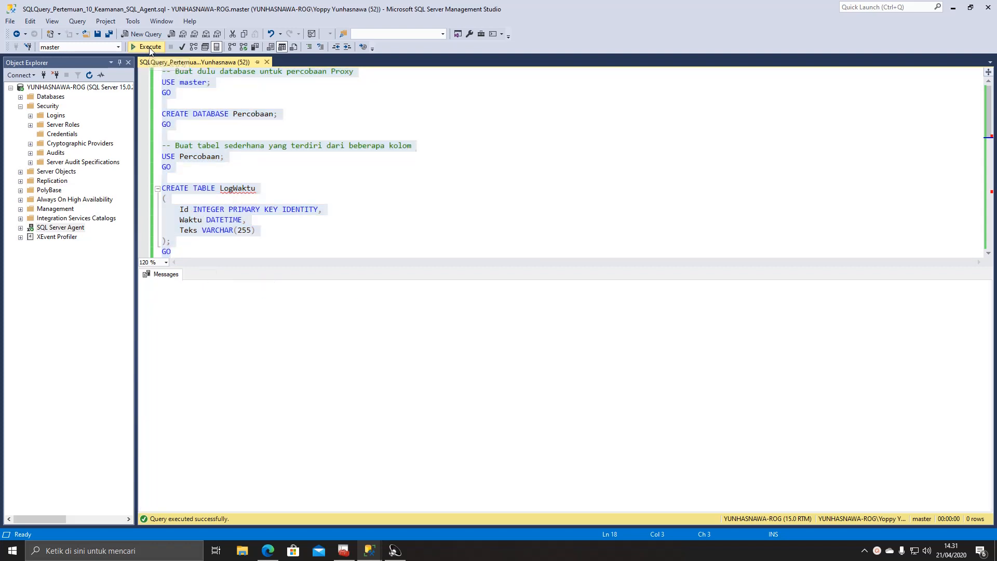
- Refresh the server's Databases folder and check the Percobaan database in it
right_click(44, 97)
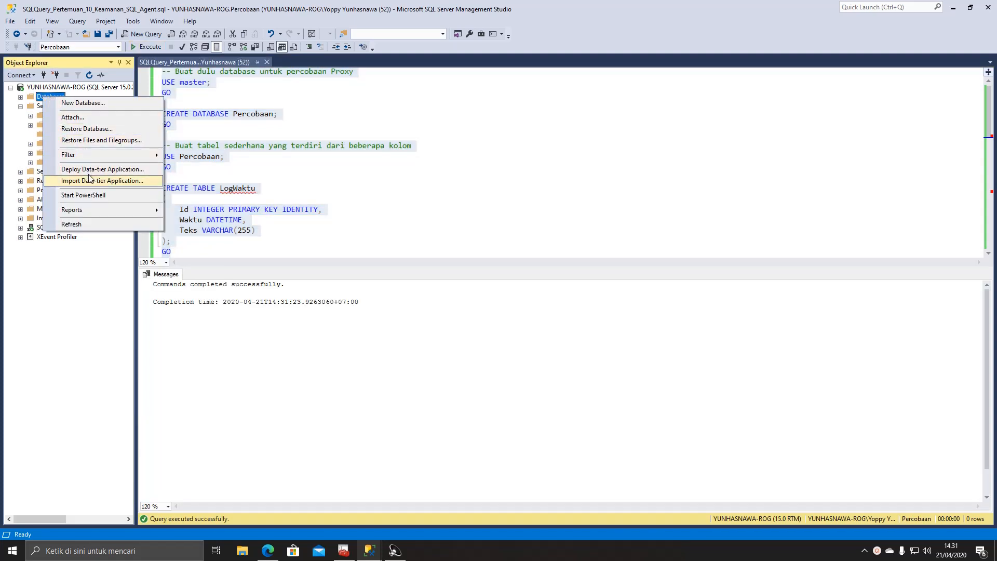
left_click(95, 223)
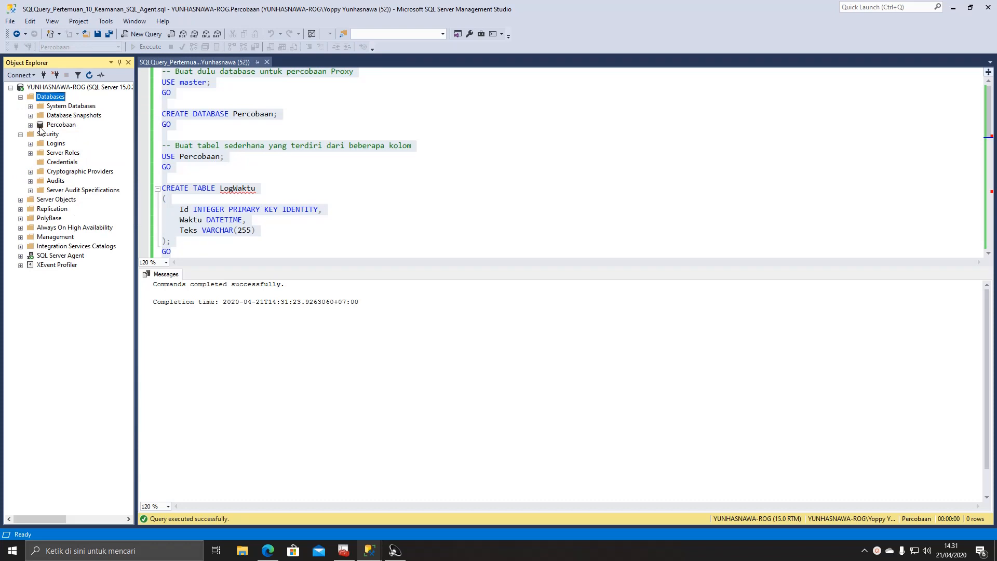
left_click(31, 125)
left_click(31, 125)
- Examine the script's CREATE LOGIN section for Windows authentication, focusing on the computer-name part of the login
scroll(318, 159, "down", 3)
scroll(318, 158, "down", 1)
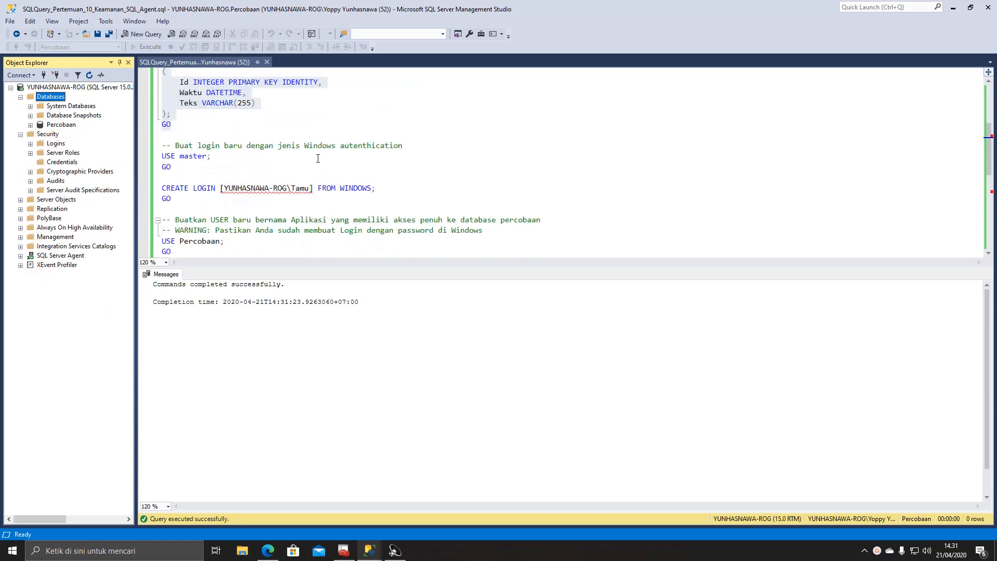
scroll(318, 158, "down", 2)
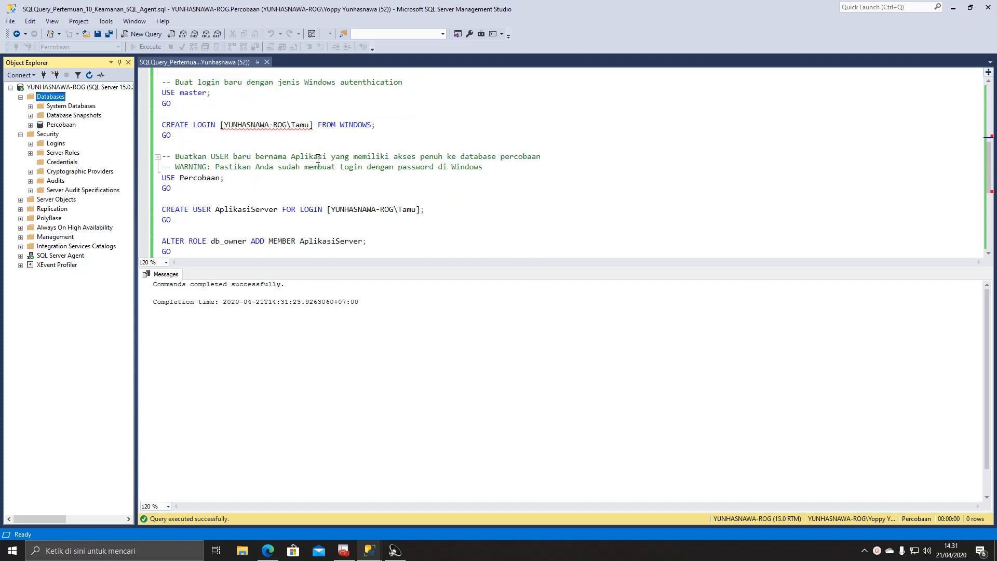
mouse_move(258, 125)
left_click_drag(162, 82, 208, 137)
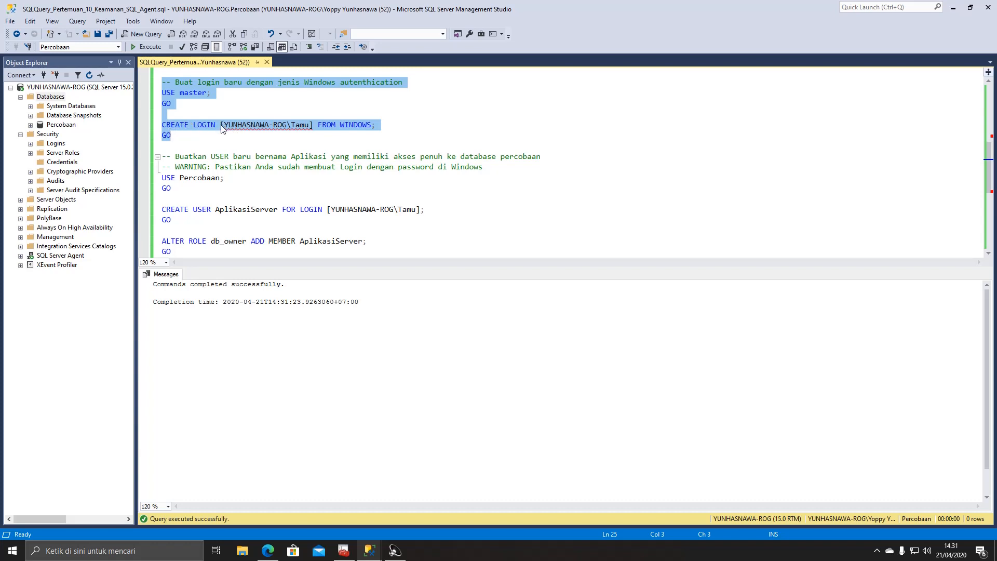
left_click(286, 126)
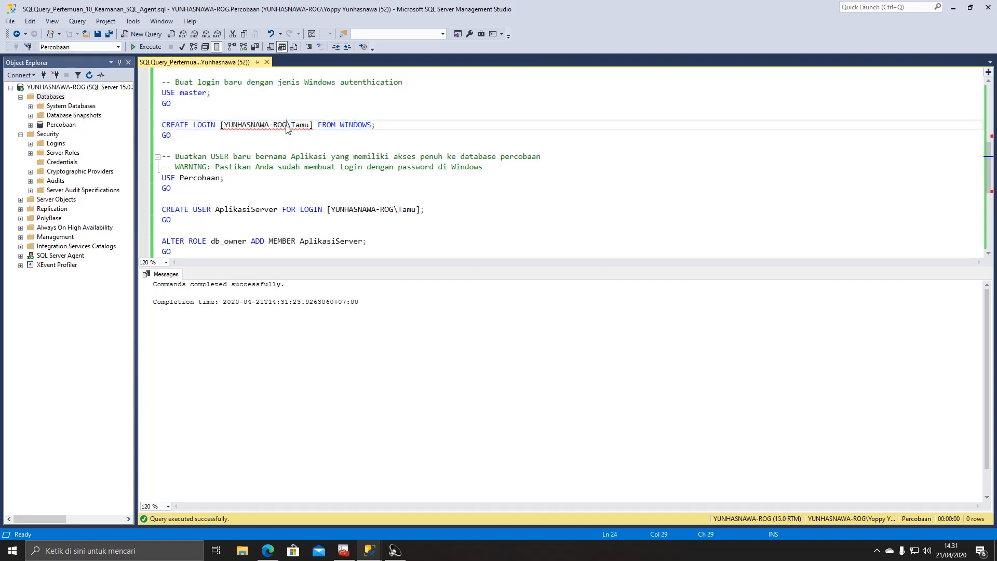
double_click(286, 126)
left_click(223, 125)
left_click_drag(226, 124, 286, 125)
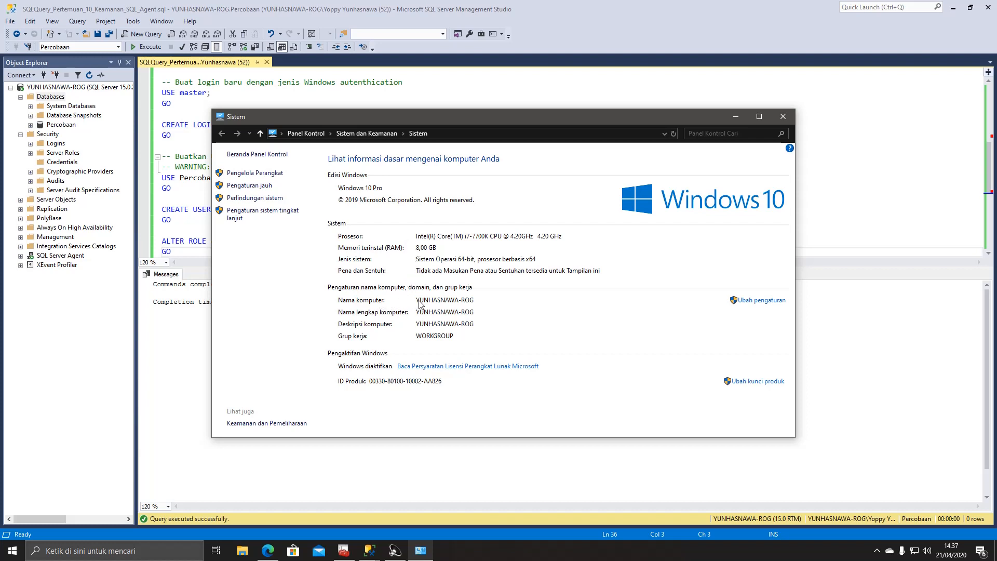
- Compare the computer name in the CREATE LOGIN statement with the one in the Windows System information
left_click(387, 94)
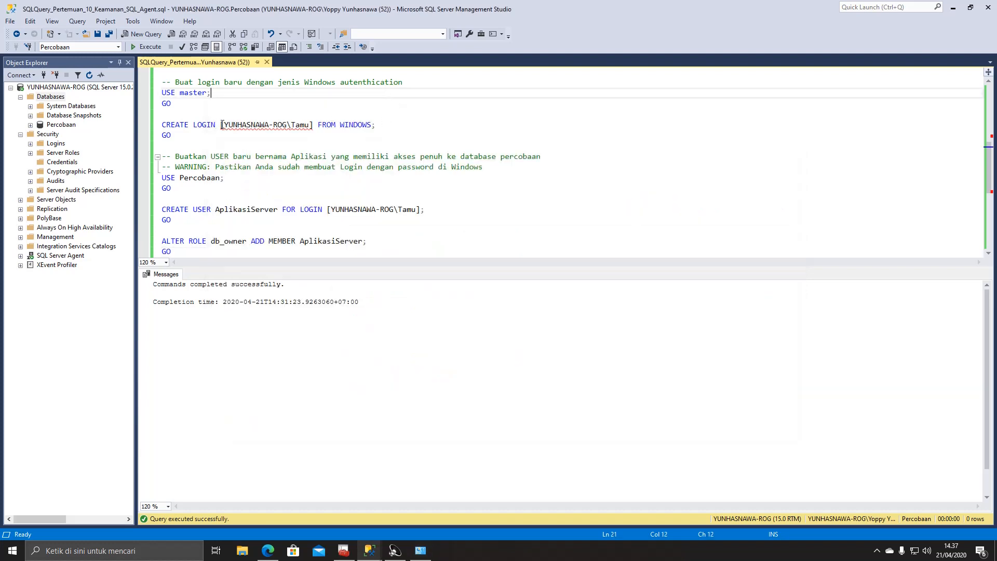
left_click_drag(224, 125, 287, 125)
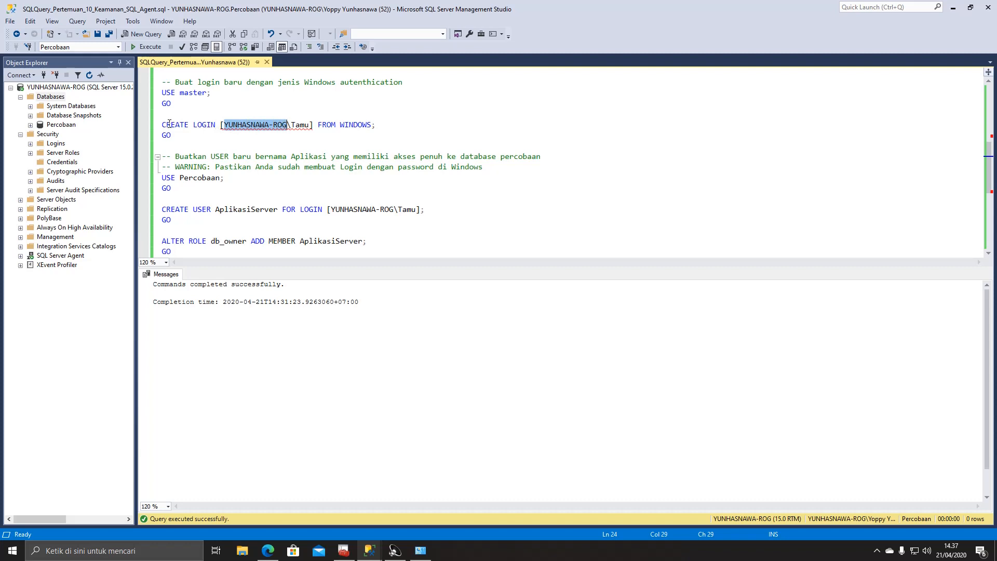
left_click(226, 125)
left_click_drag(226, 125, 289, 124)
left_click(418, 553)
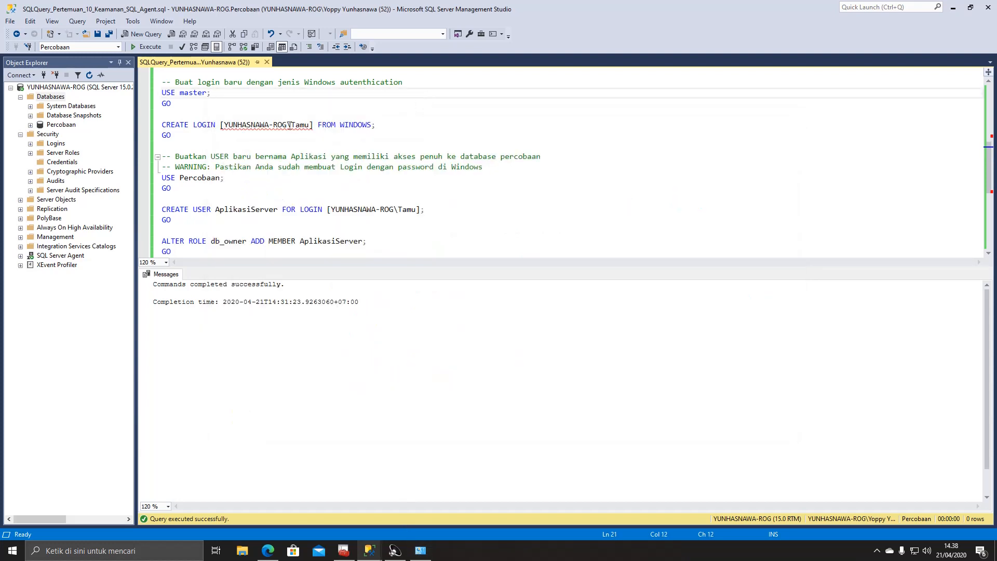
- Check the Tamu account in the CREATE LOGIN statement against the Windows account list and review the FROM WINDOWS clause
left_click_drag(288, 125, 311, 124)
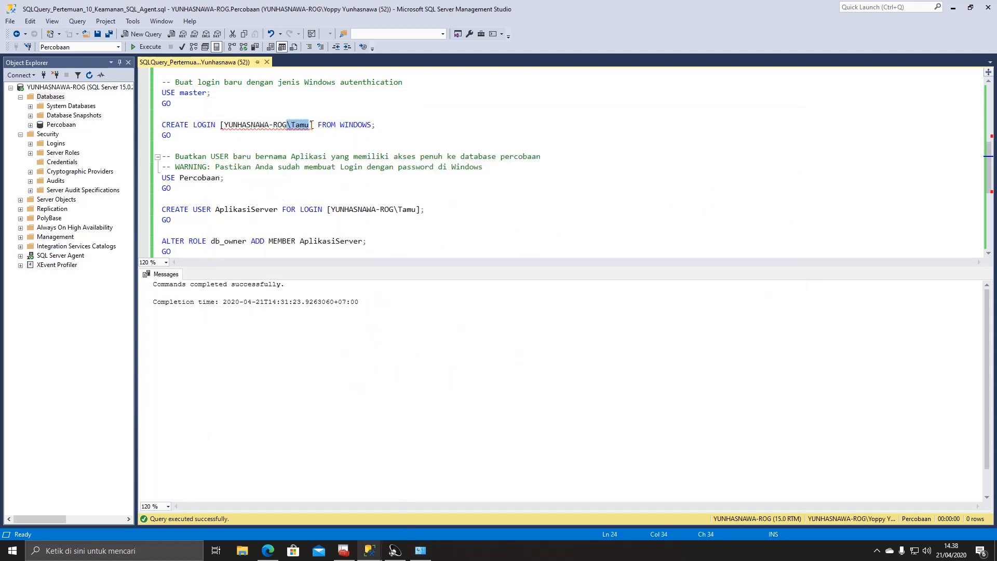
left_click(13, 551)
left_click(12, 427)
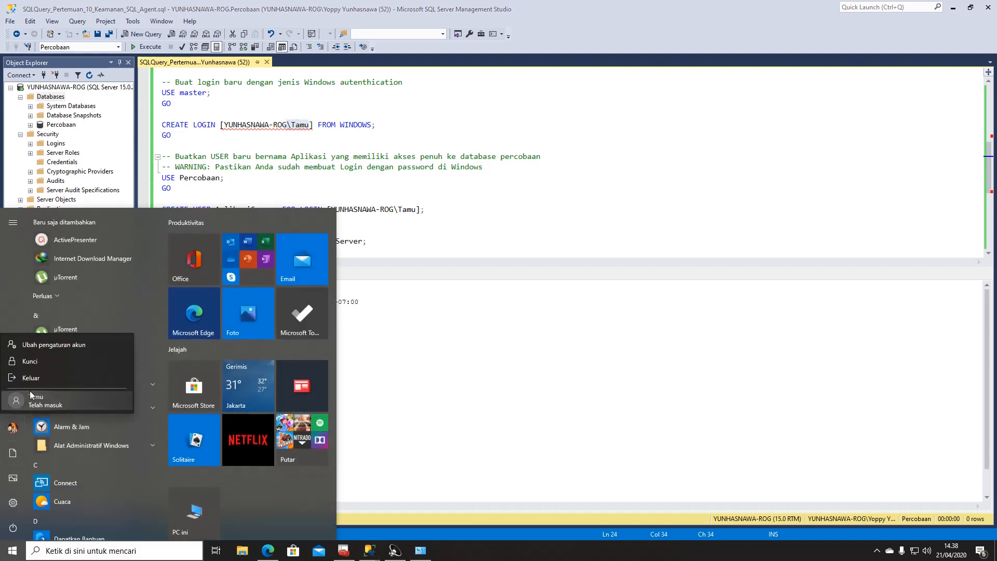
left_click(335, 157)
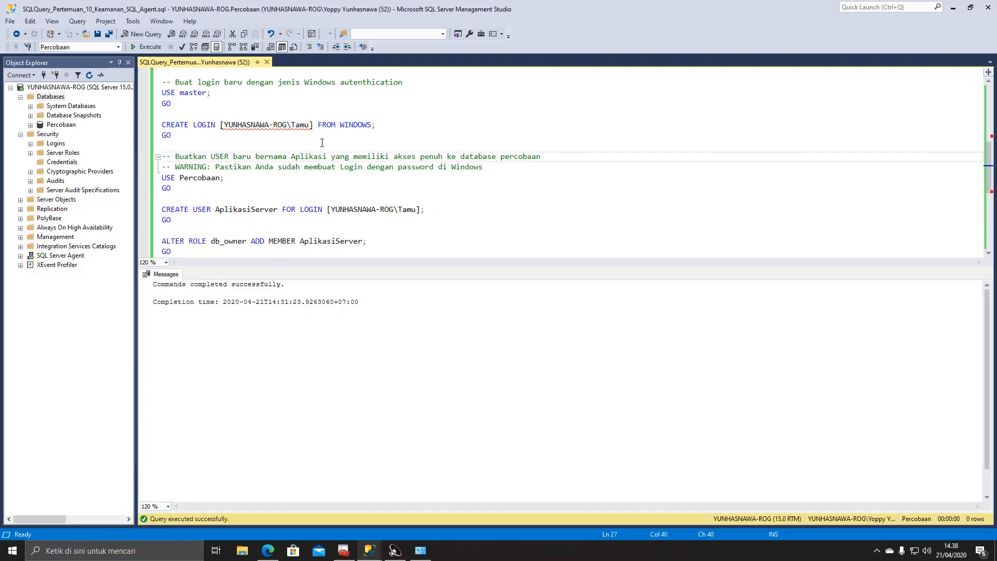
left_click_drag(319, 125, 376, 128)
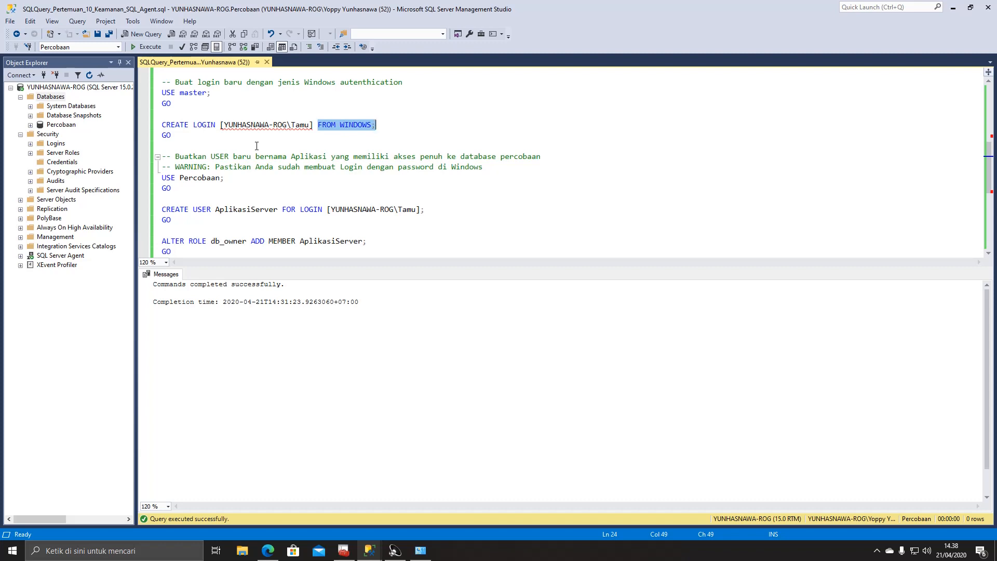
- Run the CREATE LOGIN ... FROM WINDOWS statement for the Tamu account, then refresh the Security folder and check the login under Logins
left_click_drag(172, 135, 155, 126)
left_click(144, 47)
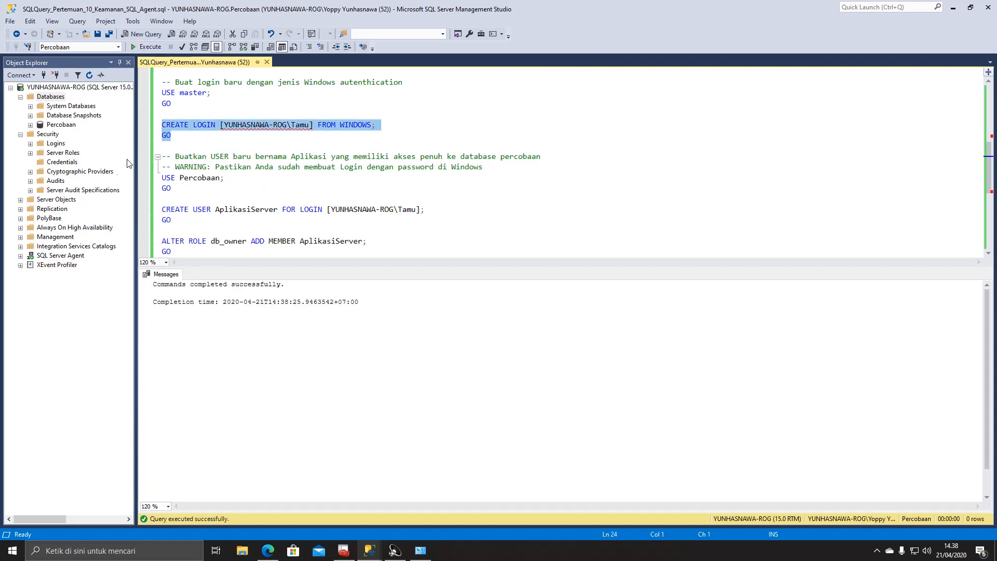
left_click(30, 143)
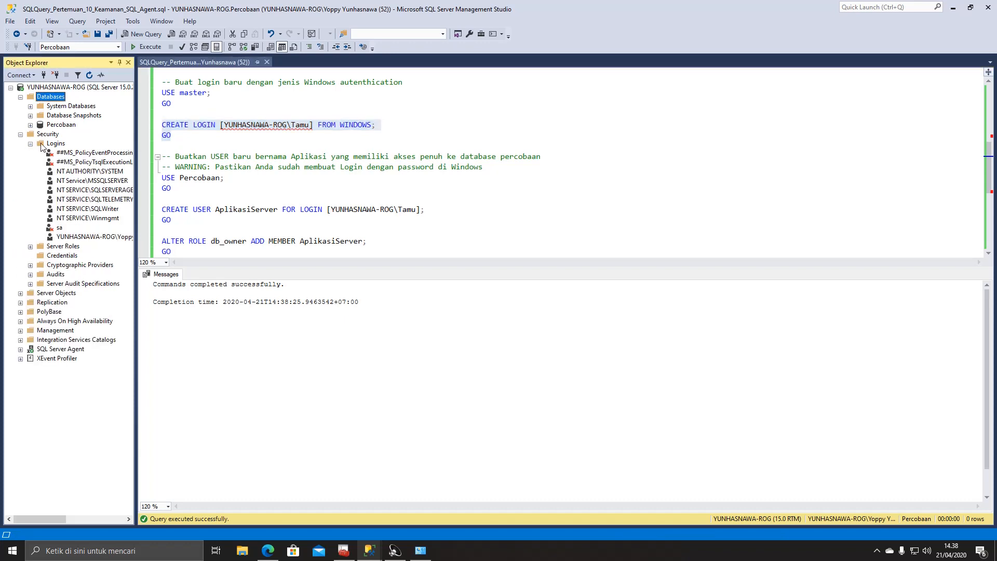
right_click(55, 133)
left_click(83, 167)
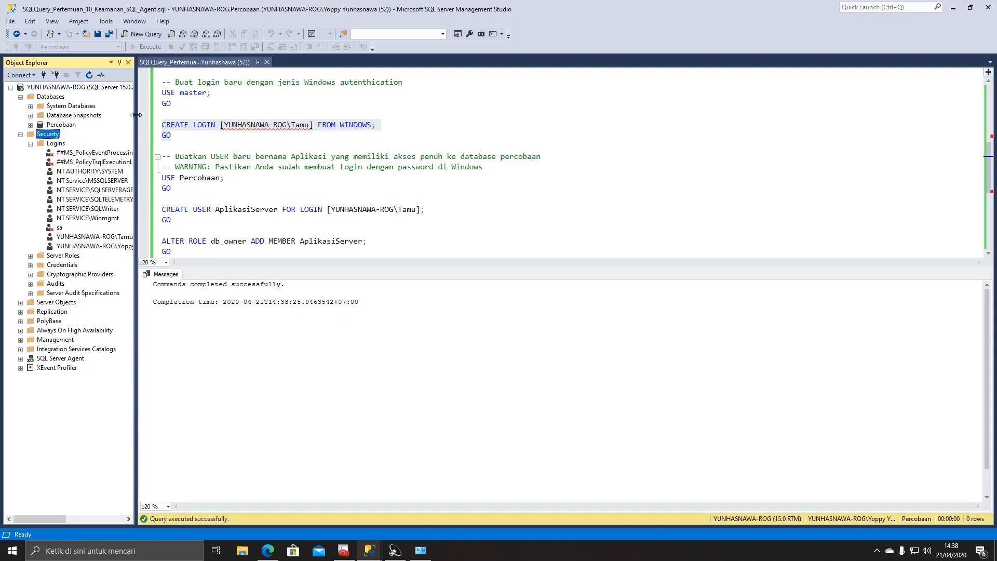
left_click_drag(136, 113, 160, 143)
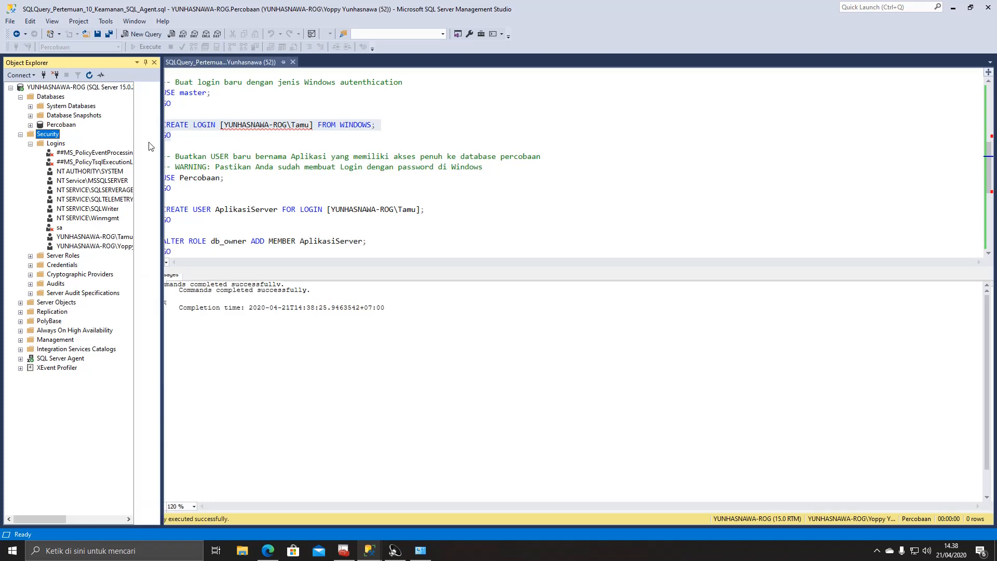
left_click(136, 238)
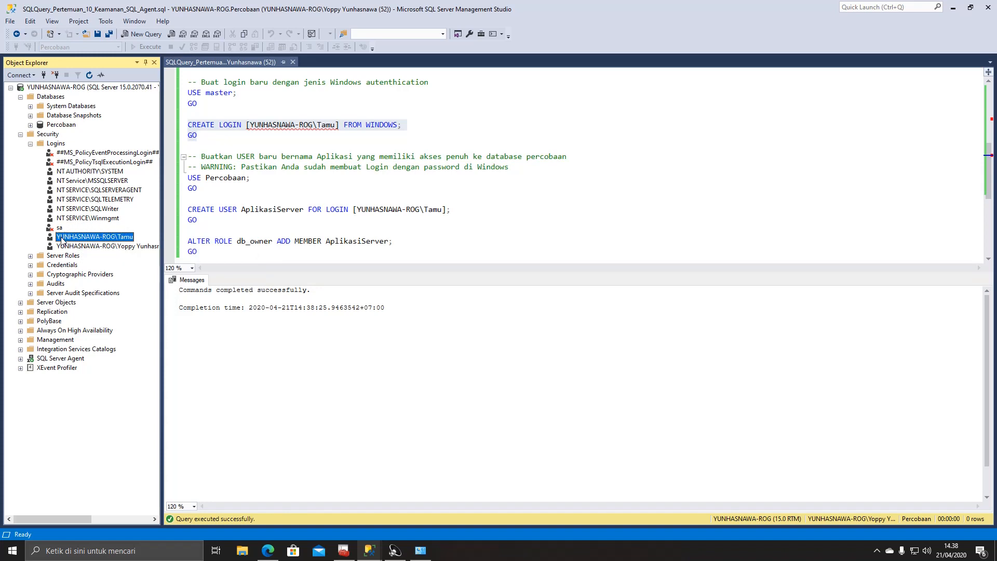
- Check which logins are members of the sysadmin server role
left_click(31, 255)
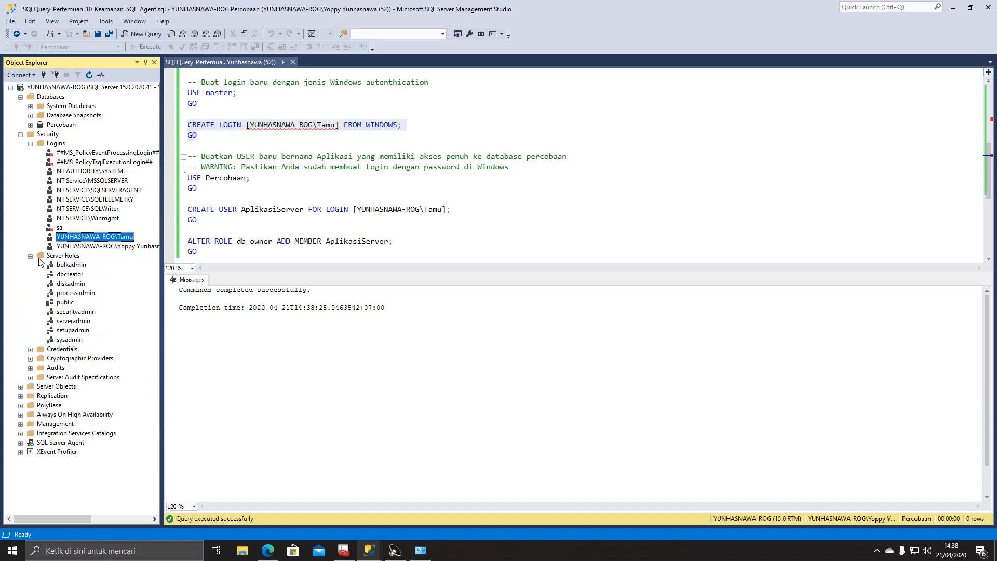
double_click(70, 340)
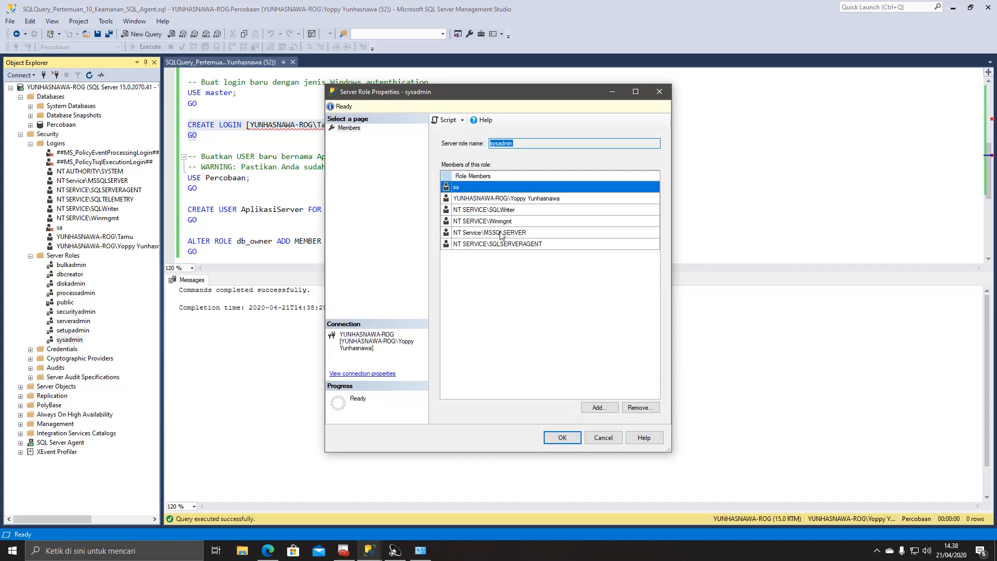
left_click(519, 199)
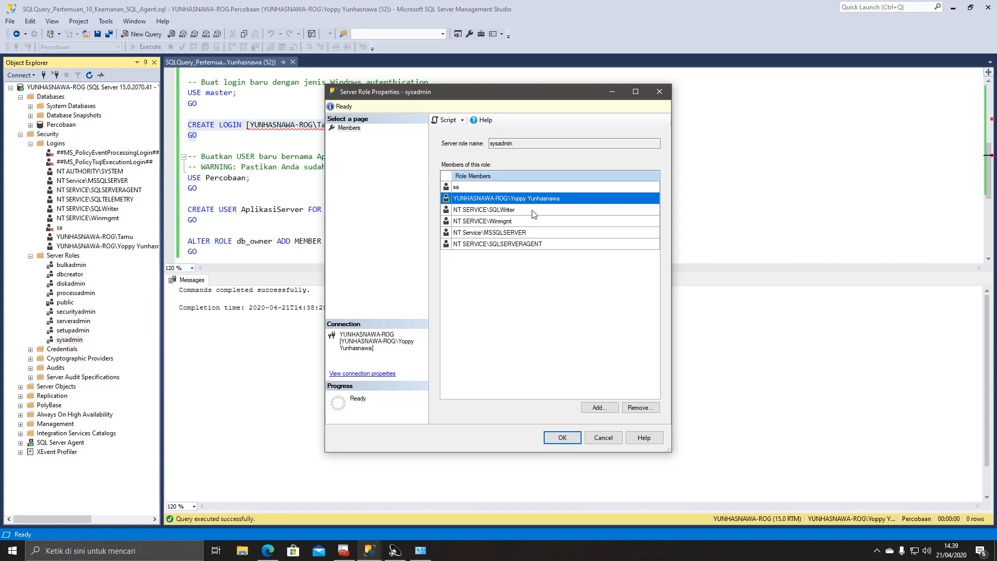
left_click(574, 438)
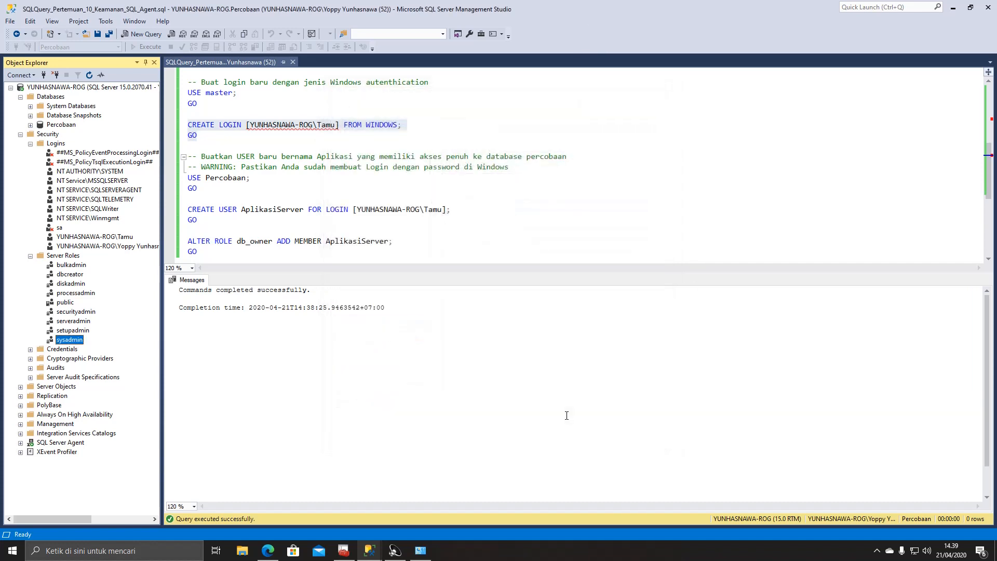
- Run the script block that creates user AplikasiServer for the Tamu login in Percobaan and adds it to db_owner
scroll(355, 189, "down", 1)
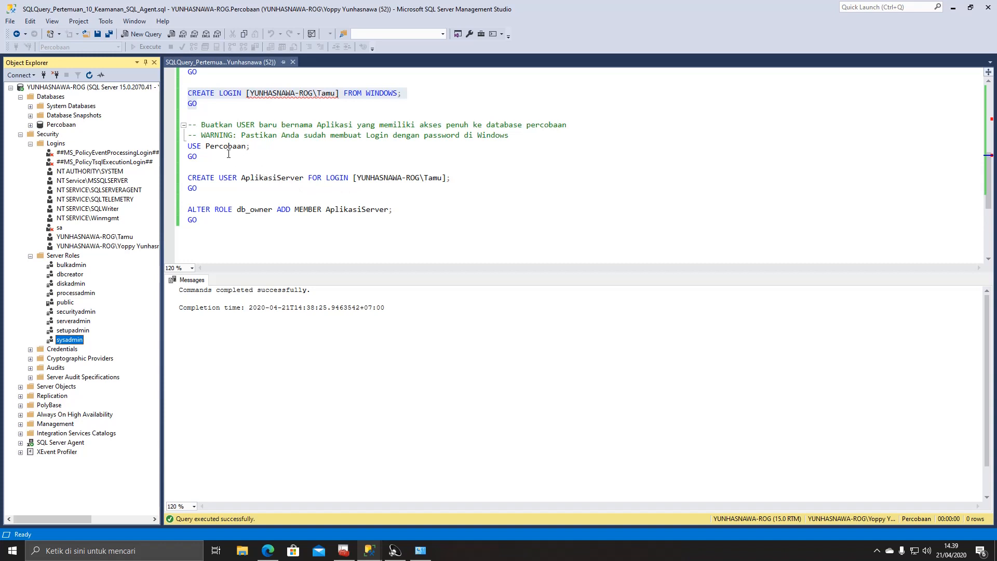
double_click(260, 178)
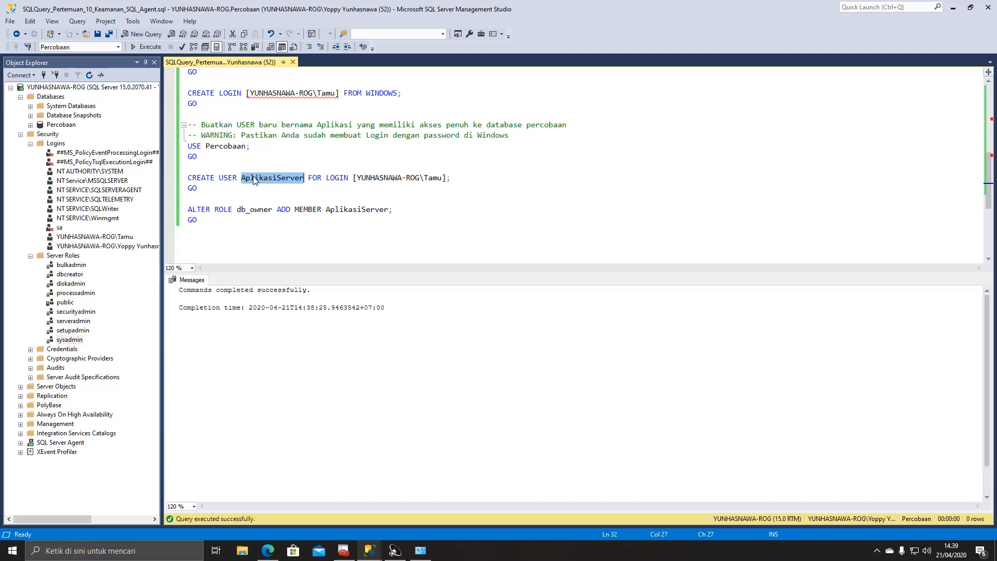
double_click(318, 95)
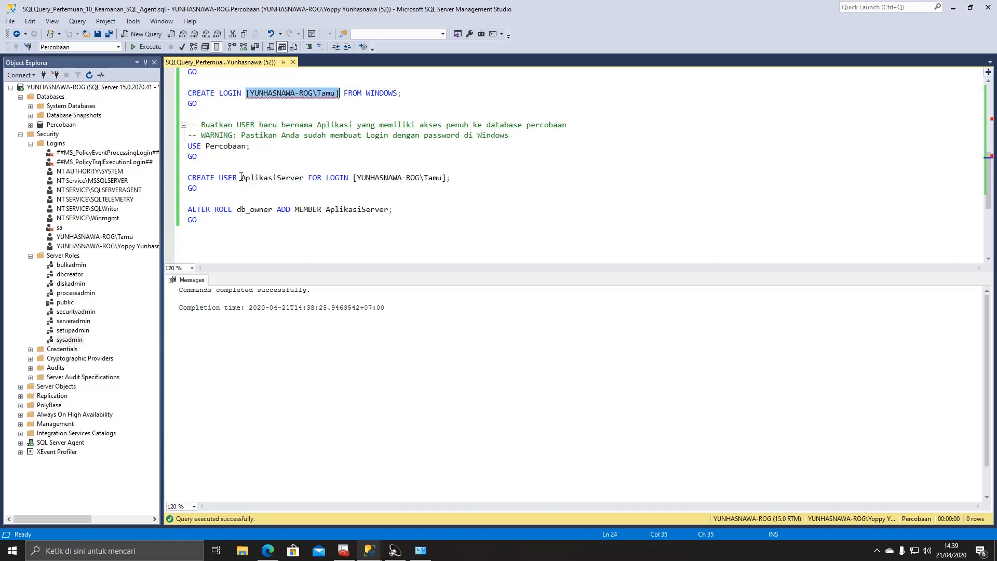
left_click(54, 126)
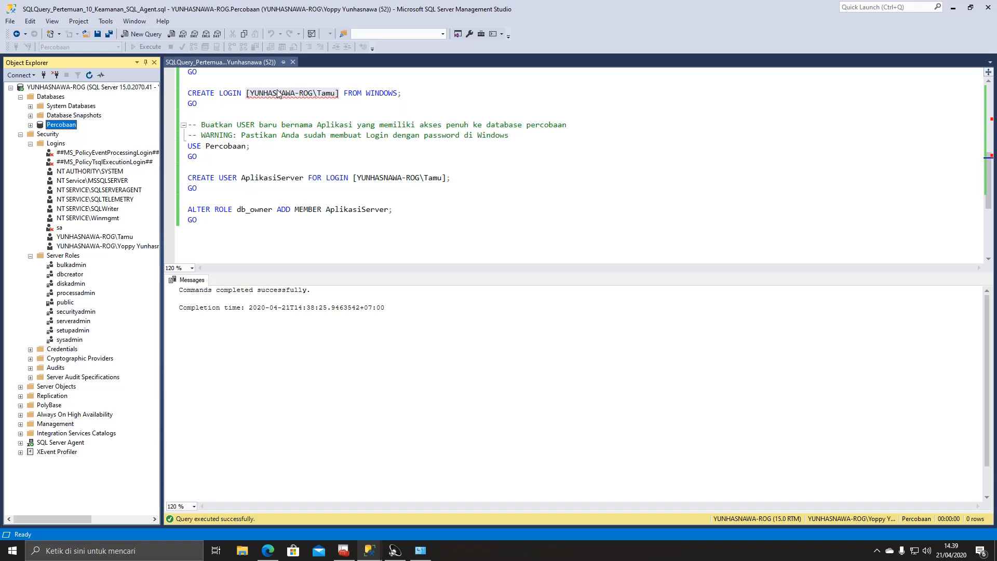
mouse_move(314, 93)
left_click_drag(231, 222, 181, 128)
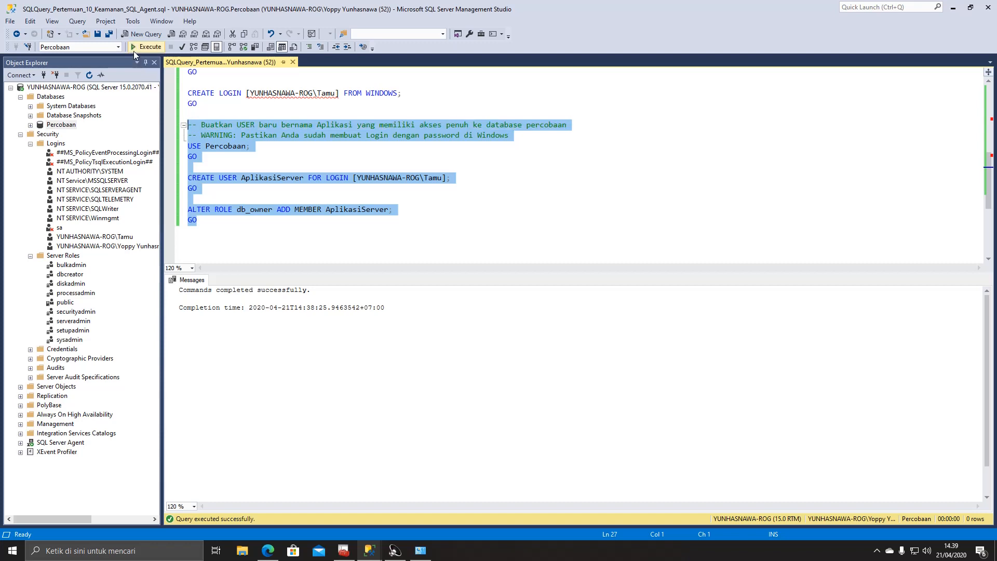
left_click(133, 50)
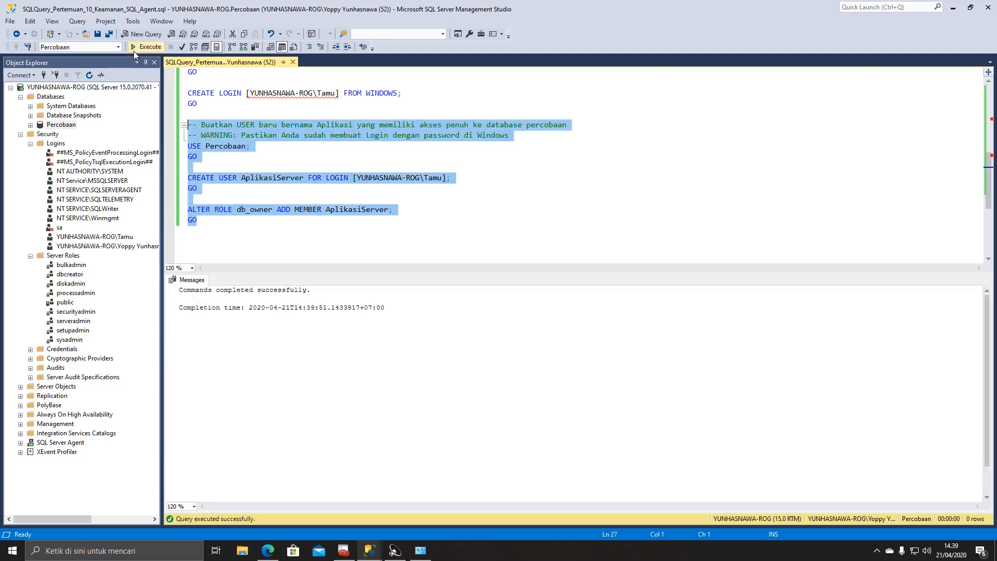
- Review the USE Percobaan and CREATE USER AplikasiServer statements, comparing the FOR LOGIN name with the login in the CREATE LOGIN statement
left_click(249, 211)
left_click_drag(188, 146, 211, 154)
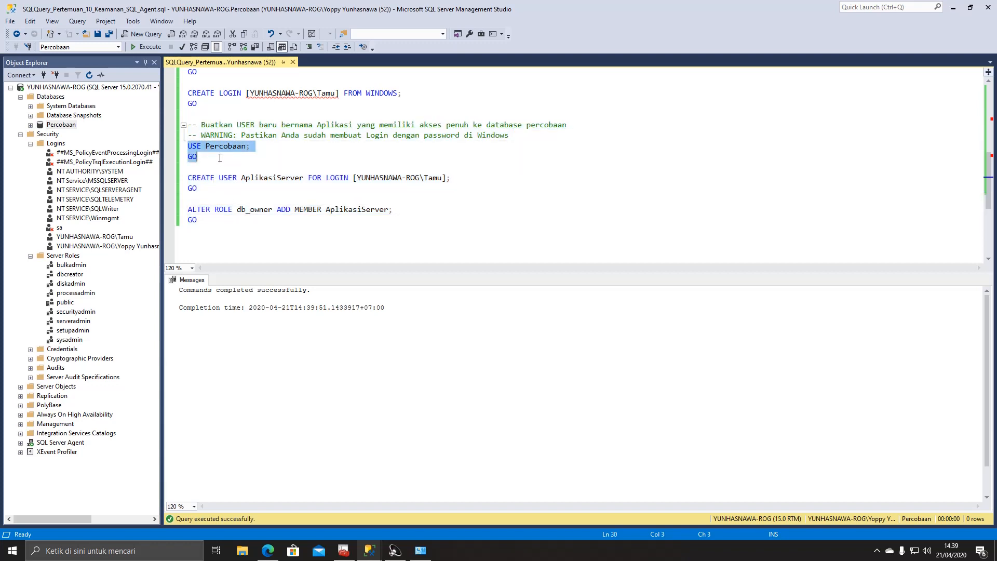
left_click_drag(188, 178, 307, 182)
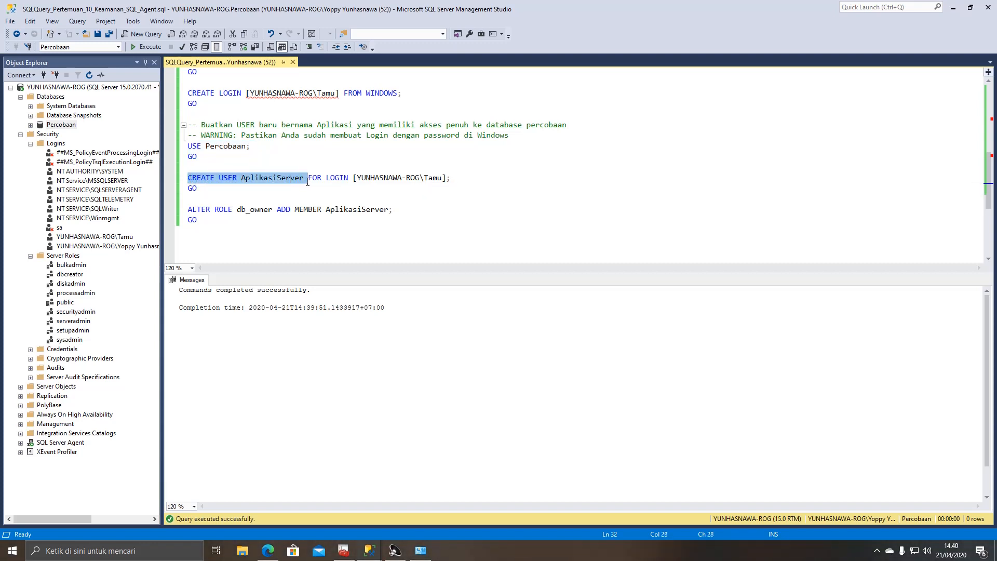
double_click(266, 180)
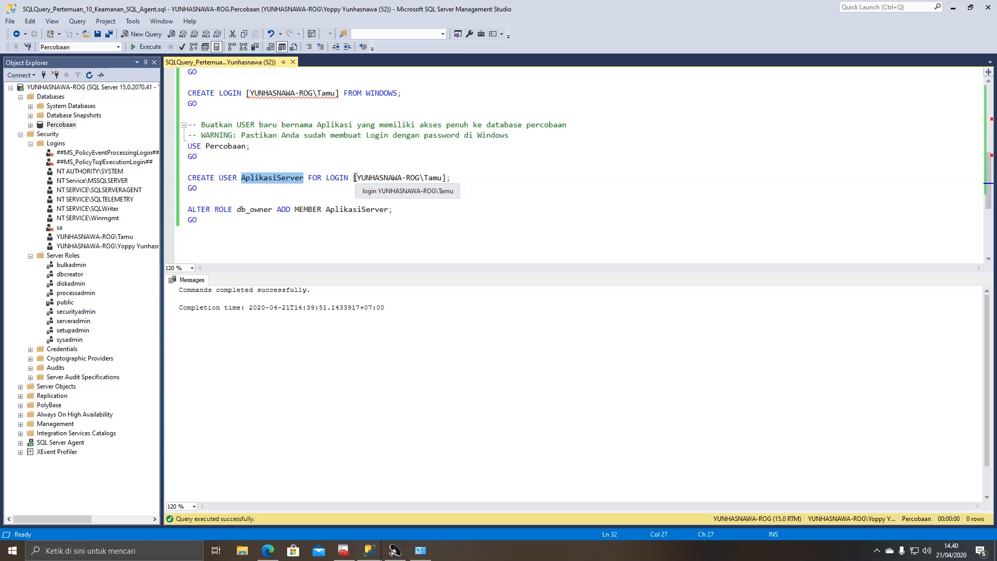
left_click_drag(355, 178, 447, 178)
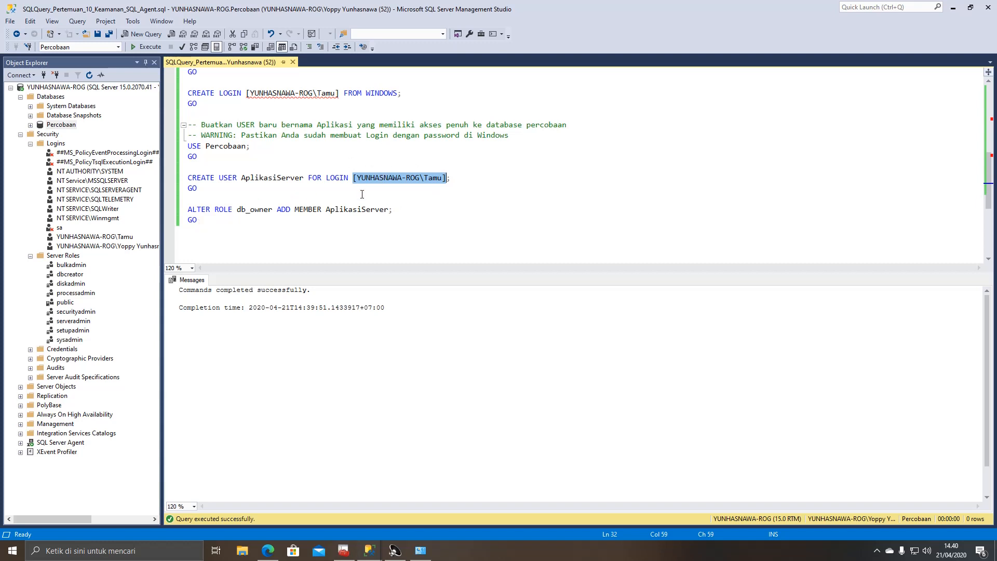
double_click(324, 97)
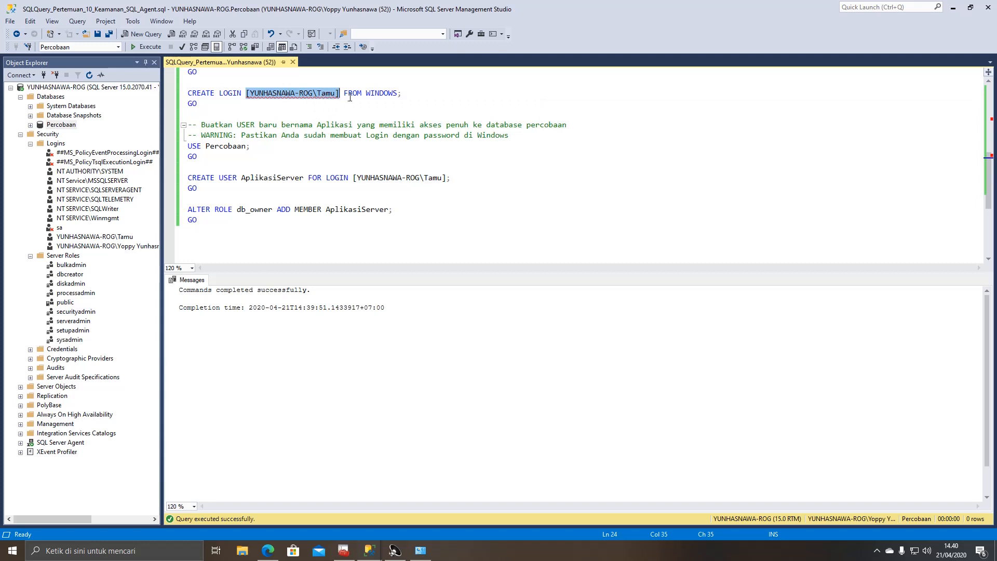
left_click_drag(343, 95, 245, 95)
left_click_drag(450, 178, 349, 179)
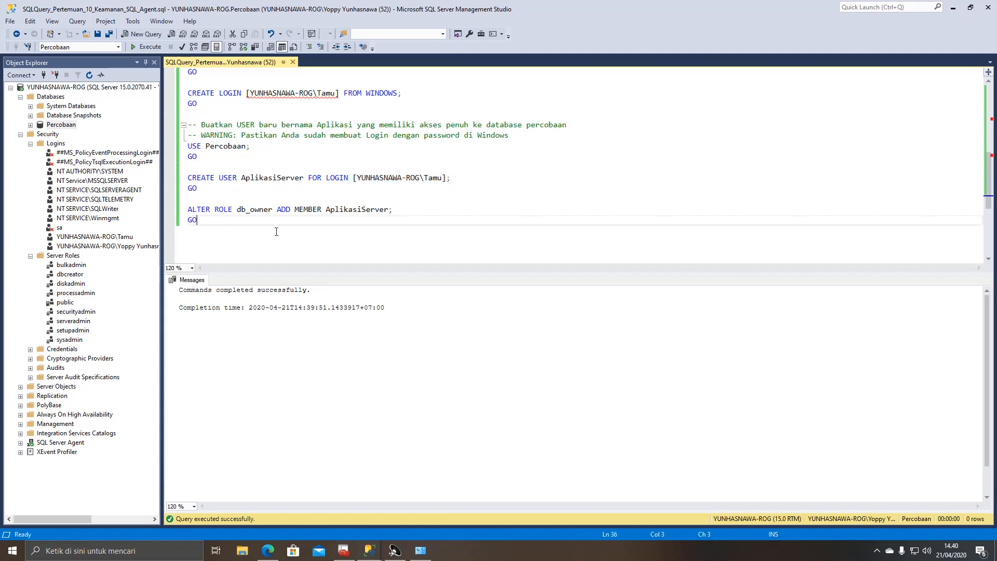
left_click(21, 135)
left_click(21, 135)
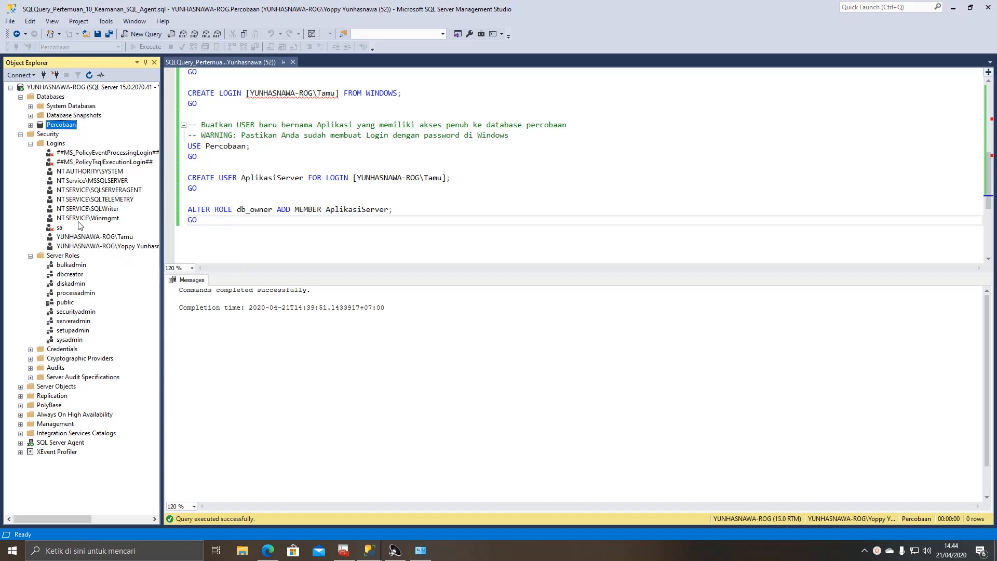
left_click(197, 220)
left_click_drag(197, 220, 184, 65)
scroll(286, 218, "down", 6)
left_click(254, 180)
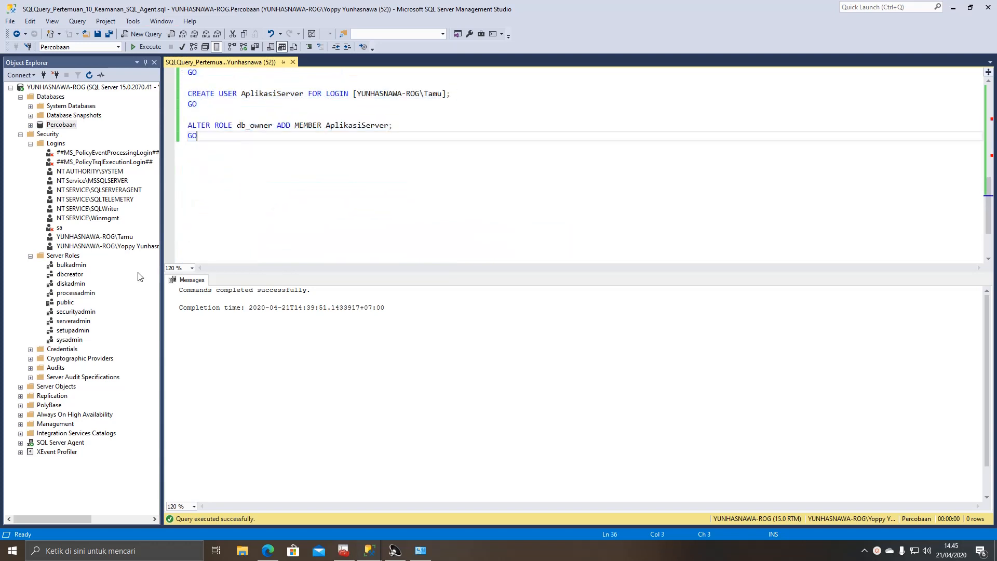
- Start a new job under SQL Server Agent's Jobs folder and name it Eksekusi_SQL_SELECT
left_click(21, 442)
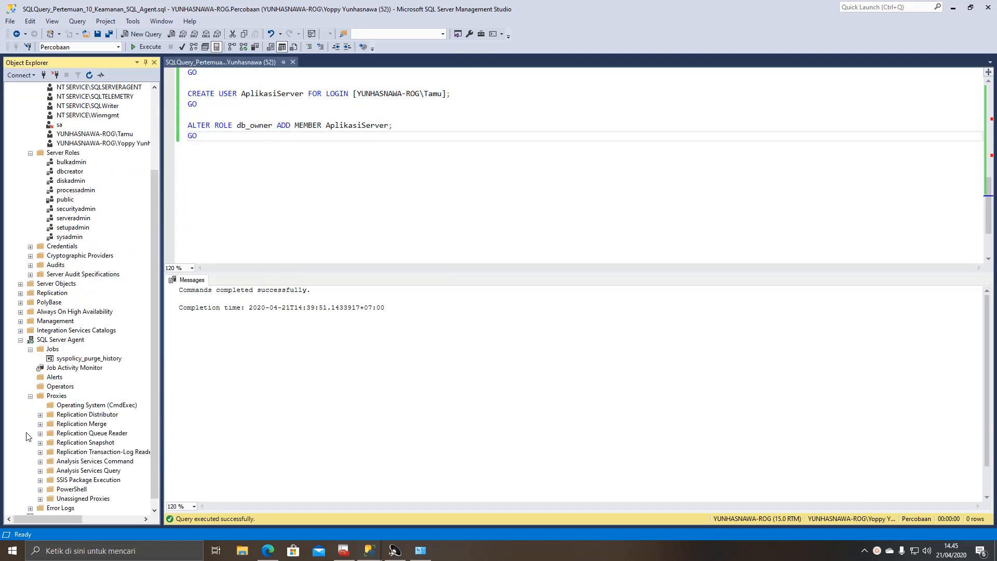
left_click(30, 350)
left_click(30, 387)
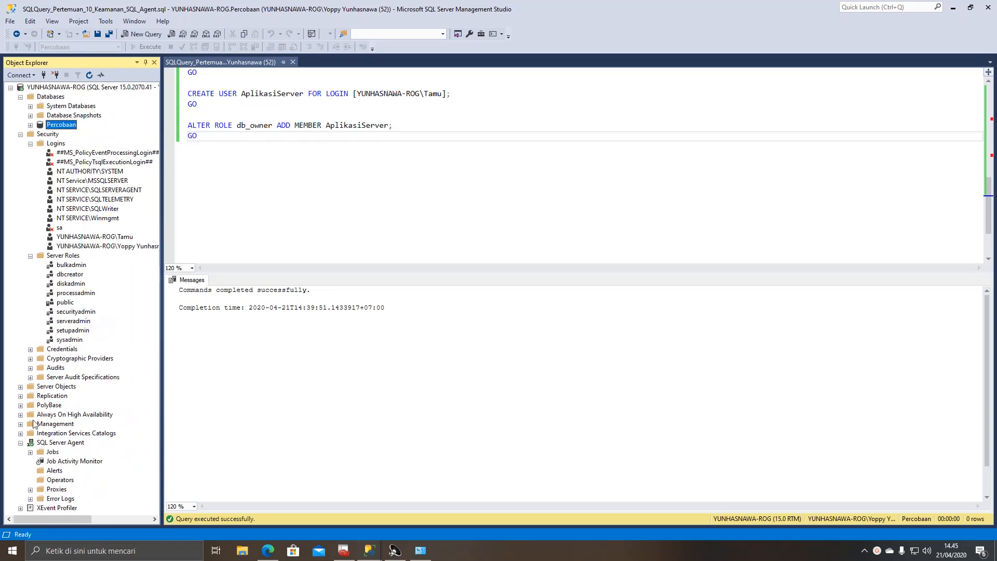
left_click(30, 456)
right_click(49, 453)
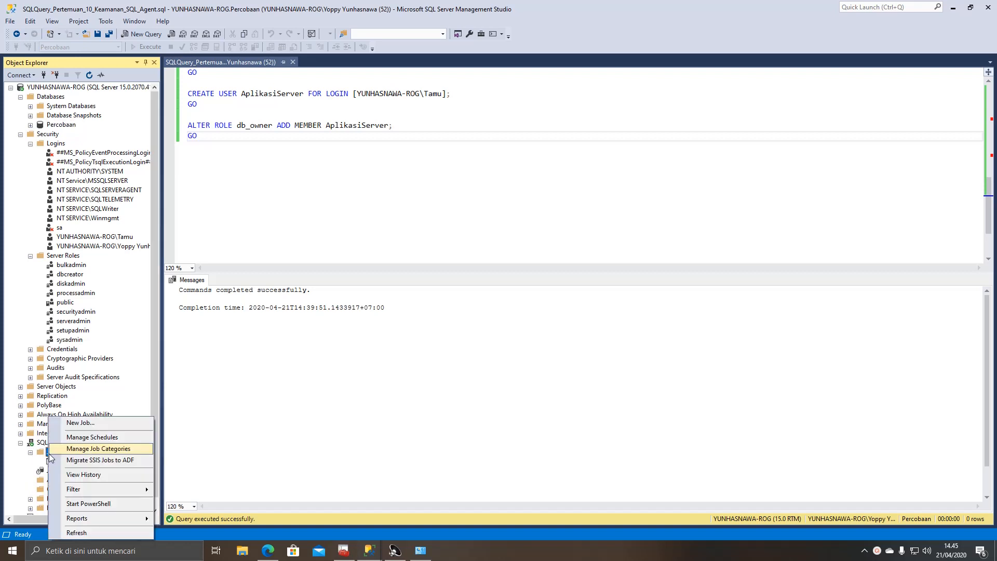
left_click(89, 425)
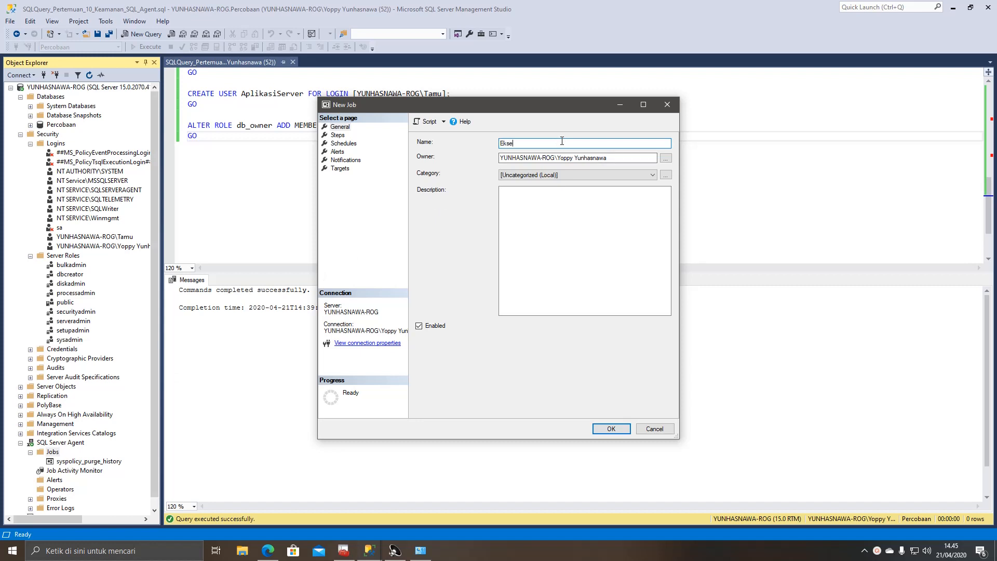
type("Eksekusi SQL S")
key("BackSpace")
type("_")
key("Left")
key("BackSpace")
type("_")
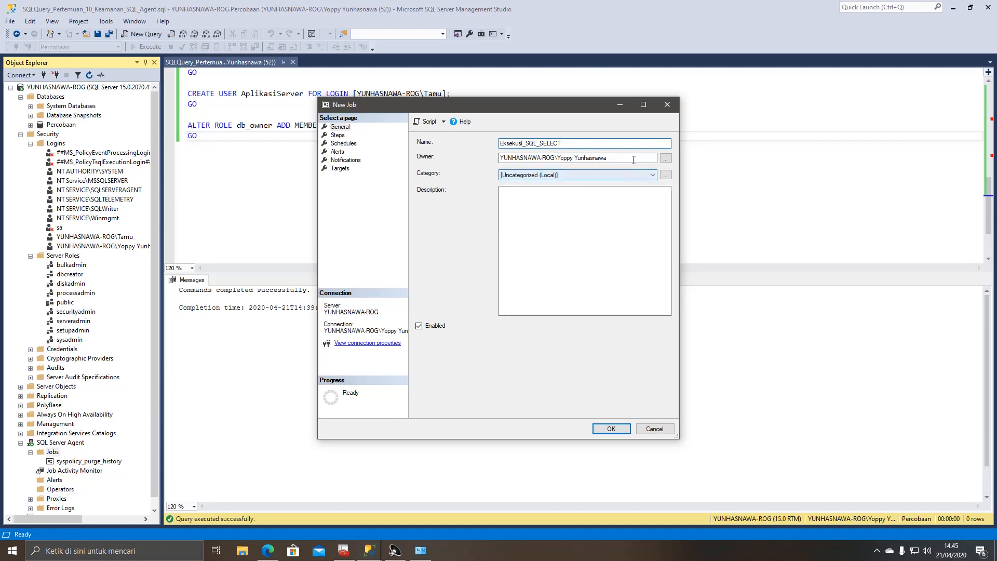
- Set the job's owner to the machine's Tamu login by looking up Tamu among the server logins
left_click(665, 159)
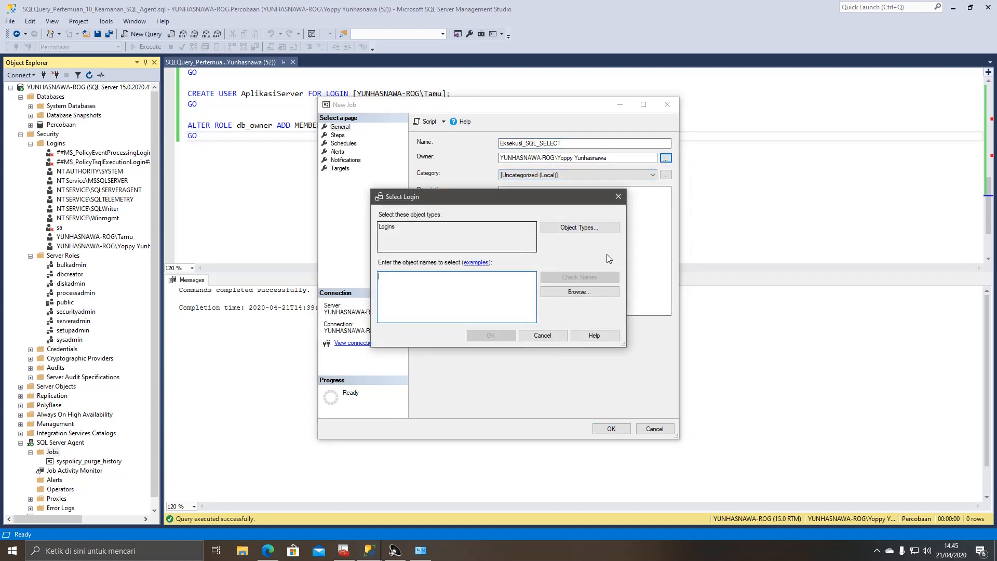
left_click(542, 335)
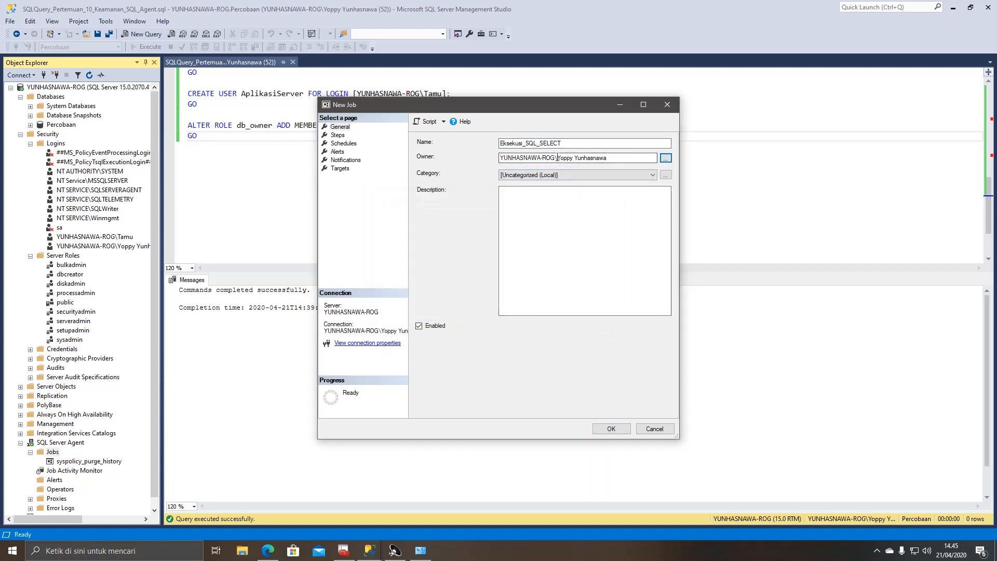
left_click_drag(556, 157, 616, 162)
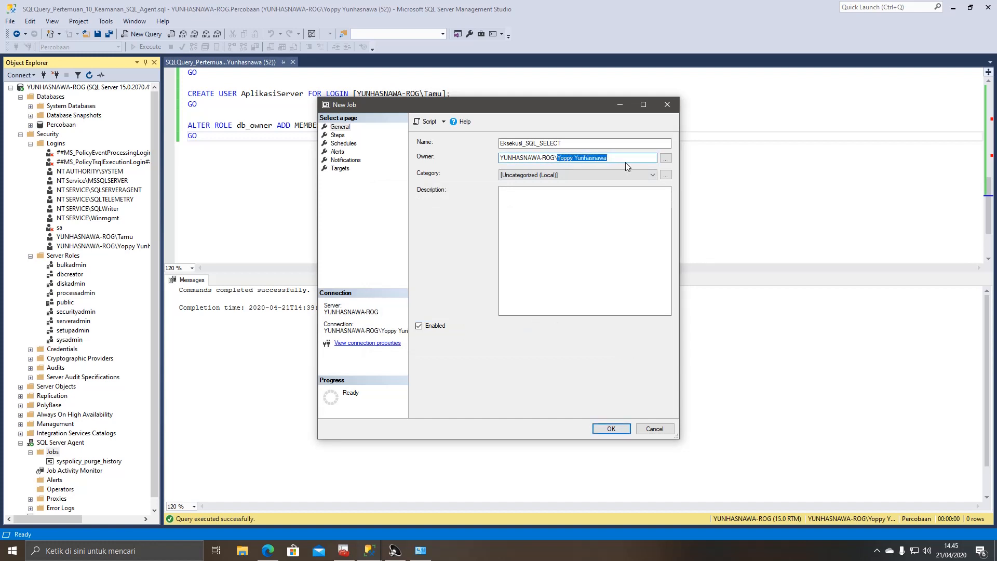
left_click(666, 158)
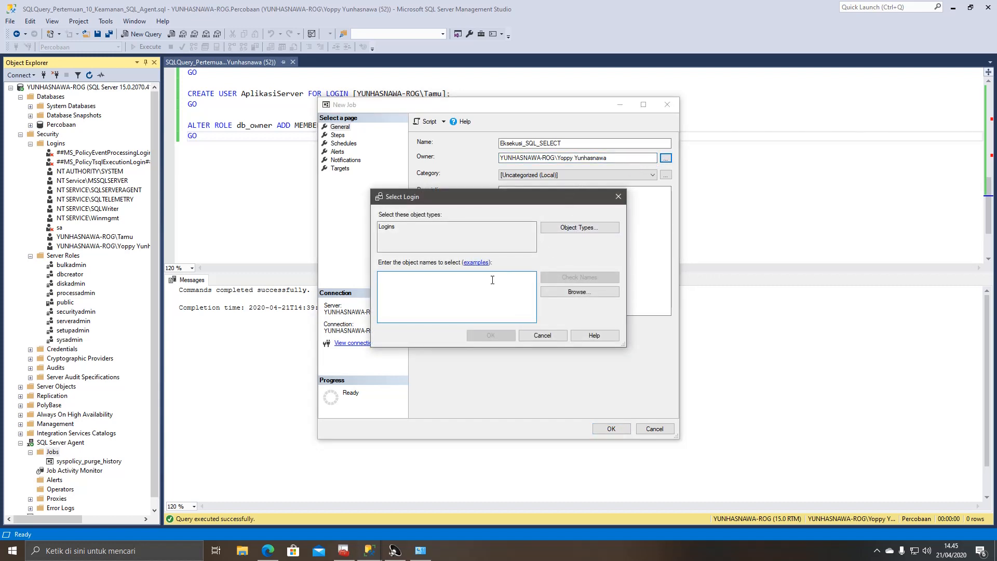
type("Tamu")
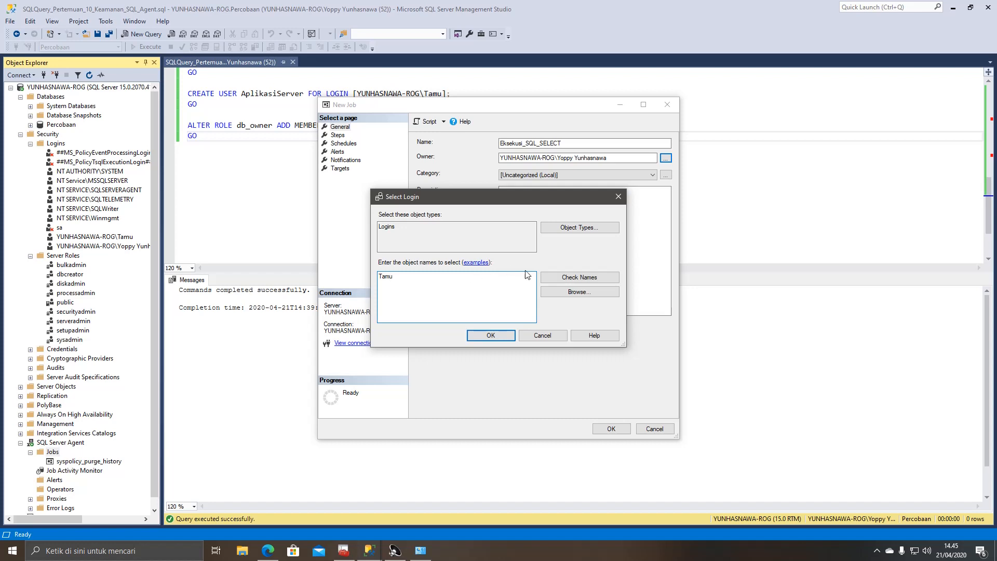
left_click(581, 279)
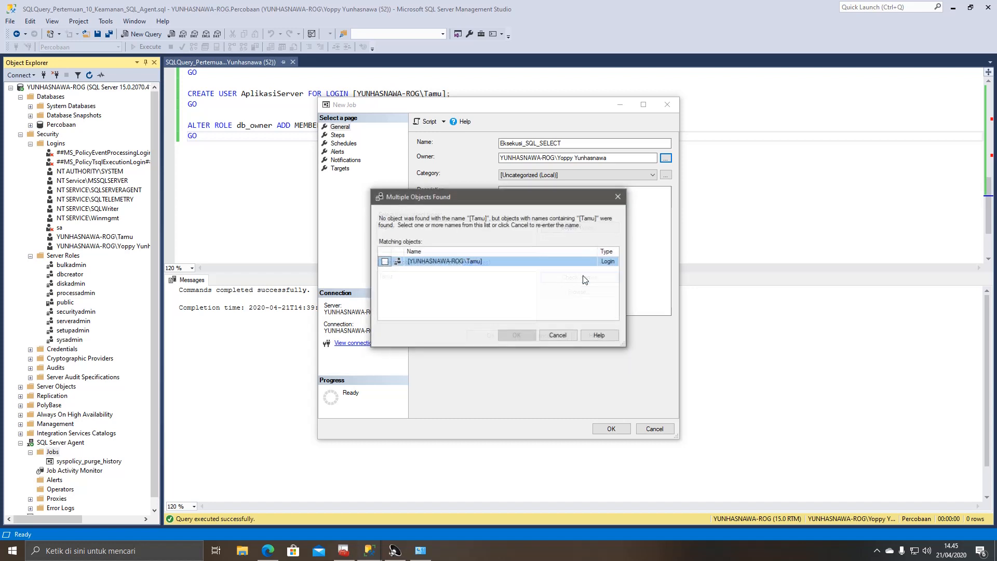
left_click(384, 261)
left_click(517, 335)
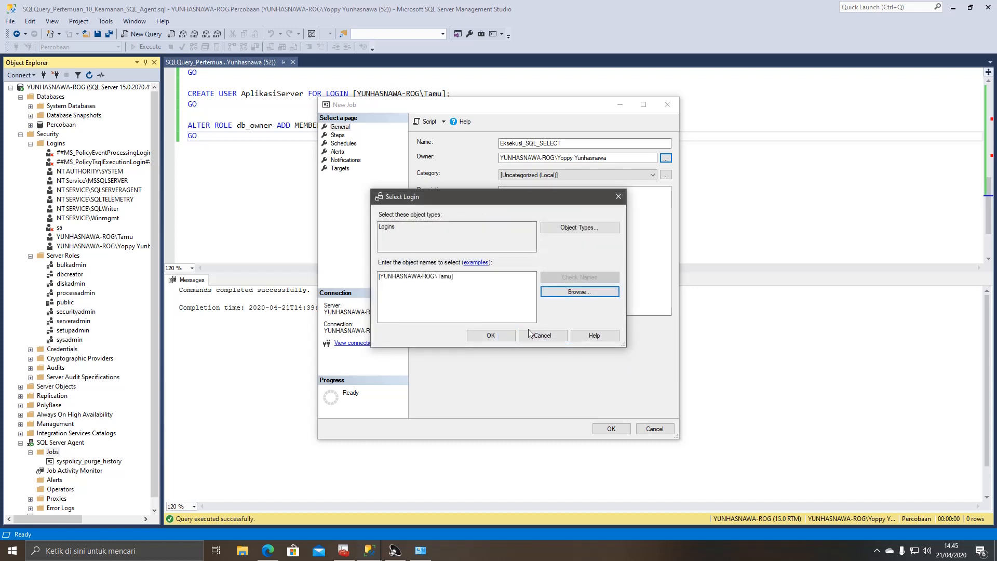
left_click(489, 336)
left_click(564, 213)
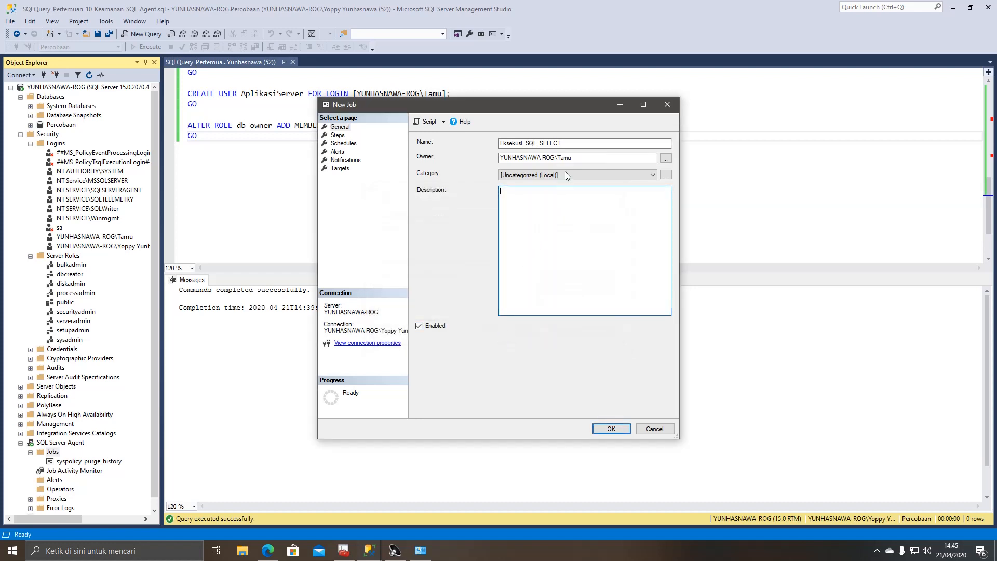
left_click_drag(572, 158, 500, 157)
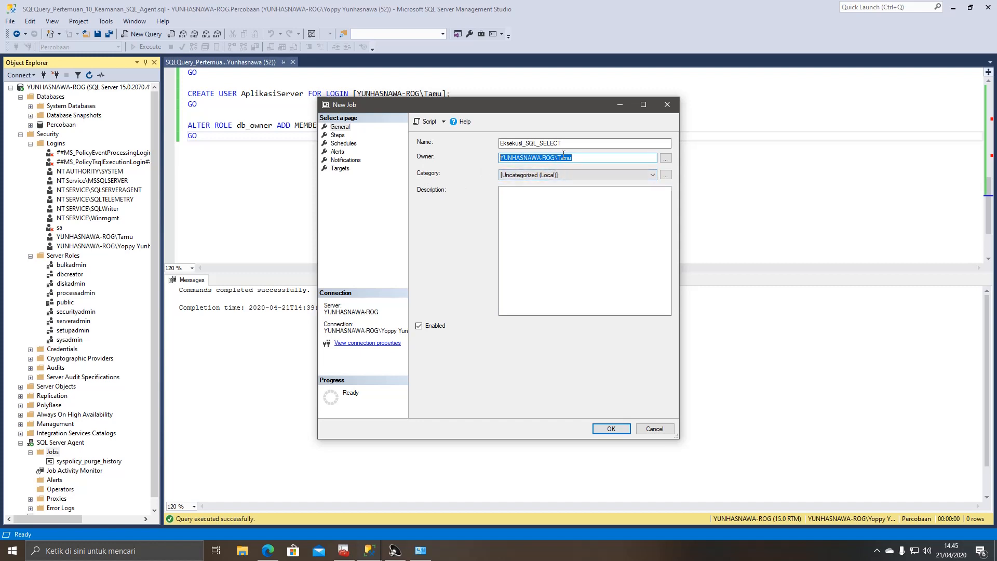
- Check the available job categories and enter the job description "Job percobaan saja"
left_click(578, 175)
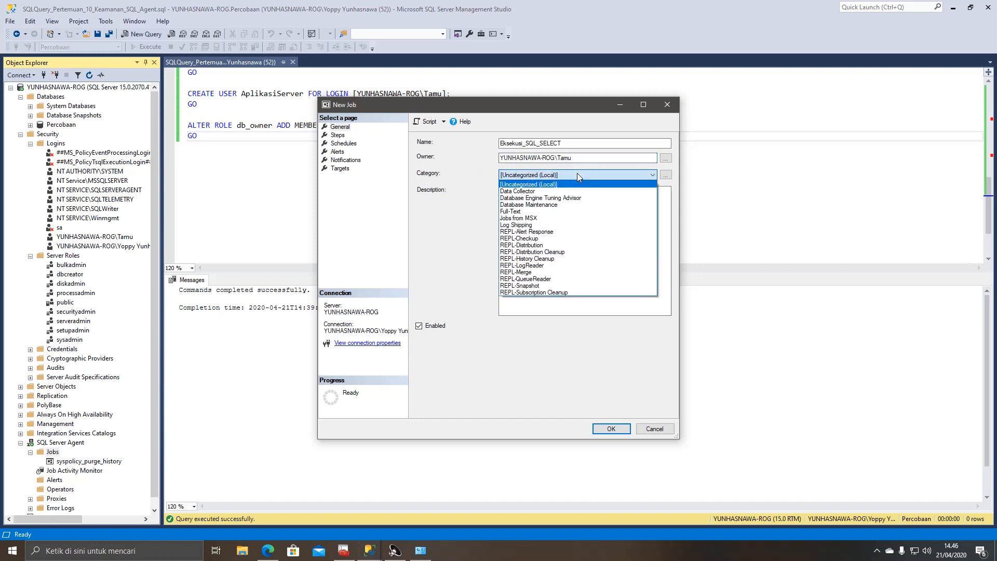
left_click(579, 173)
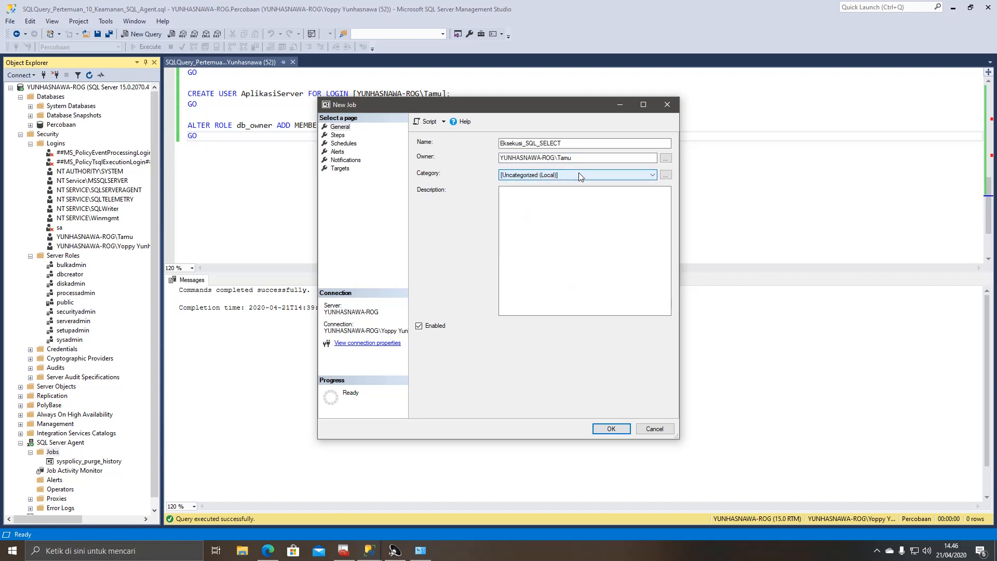
left_click(573, 195)
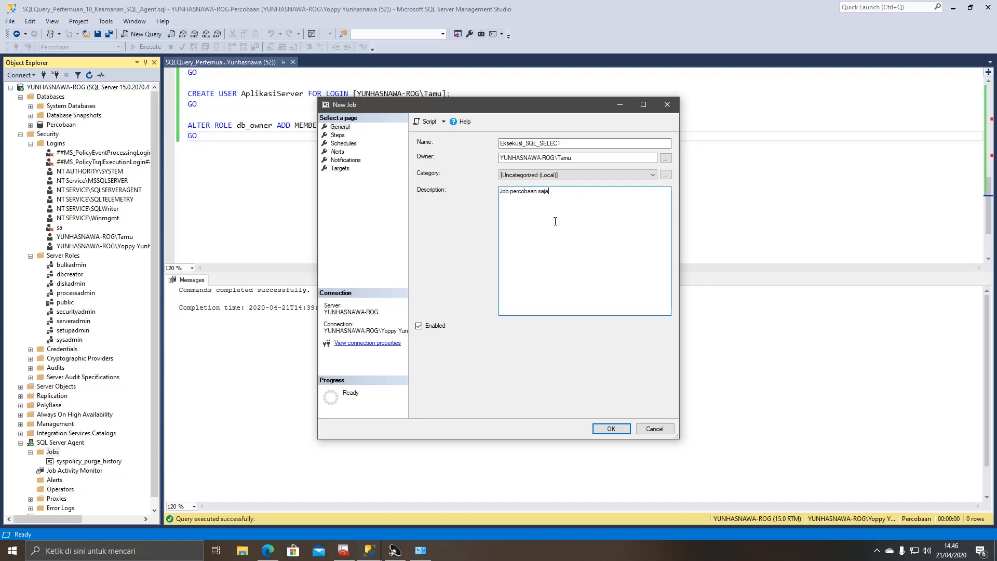
- Start a new step in the job, name it Eksekusi_Perintah_SELECT and choose the type Transact-SQL script (T-SQL)
left_click(338, 135)
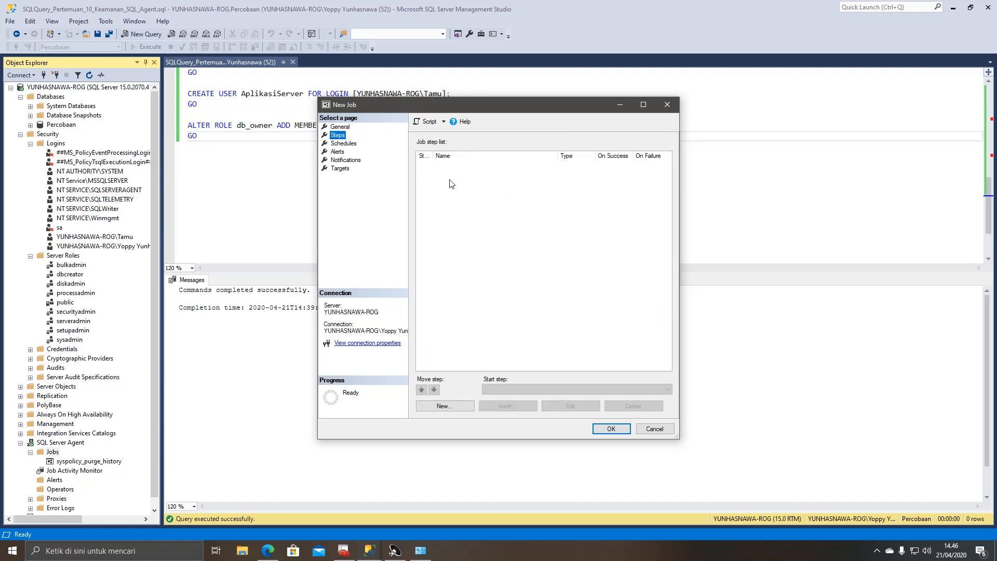
left_click(429, 403)
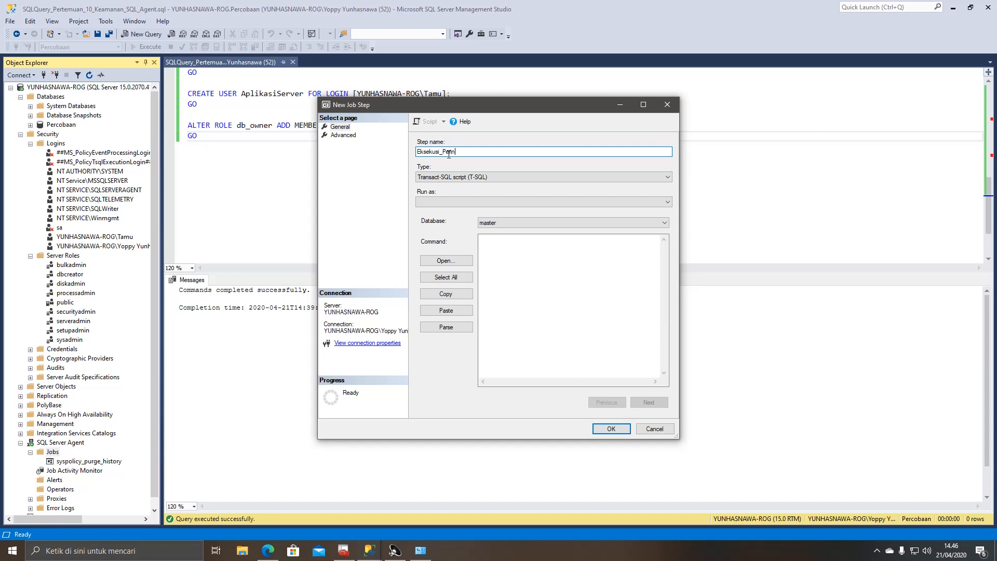
type("tah_SELECT")
left_click(489, 201)
left_click(492, 206)
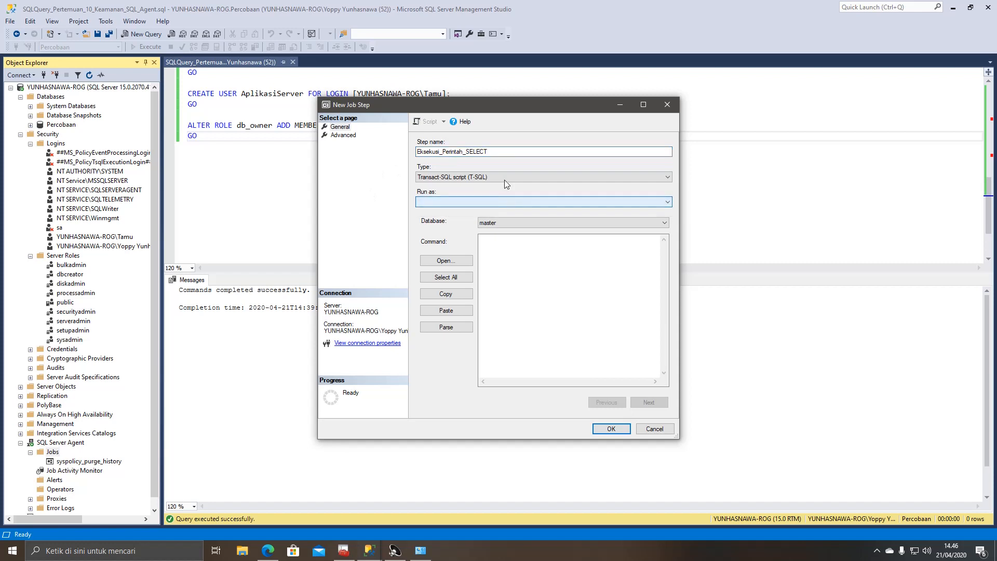
left_click(507, 182)
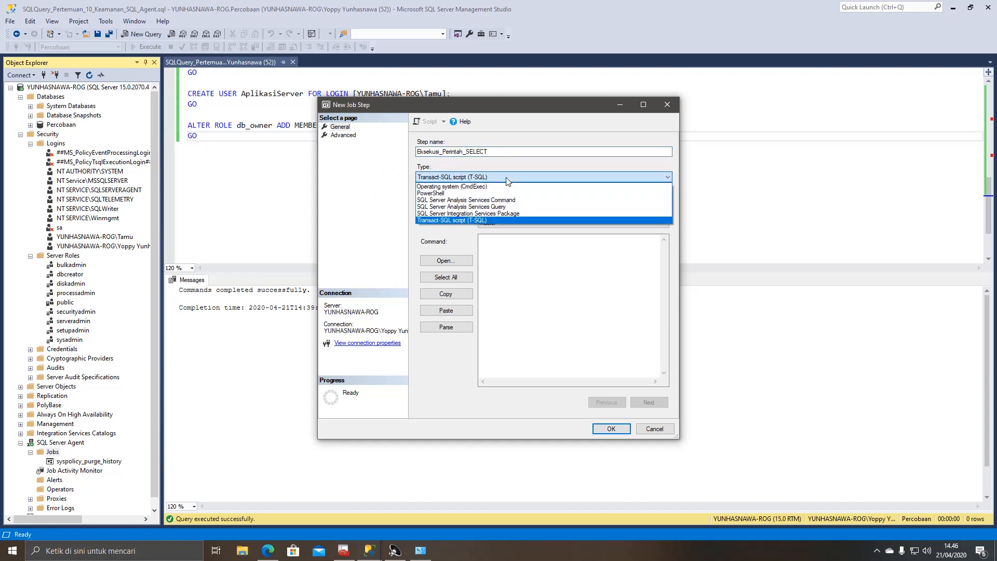
left_click(493, 220)
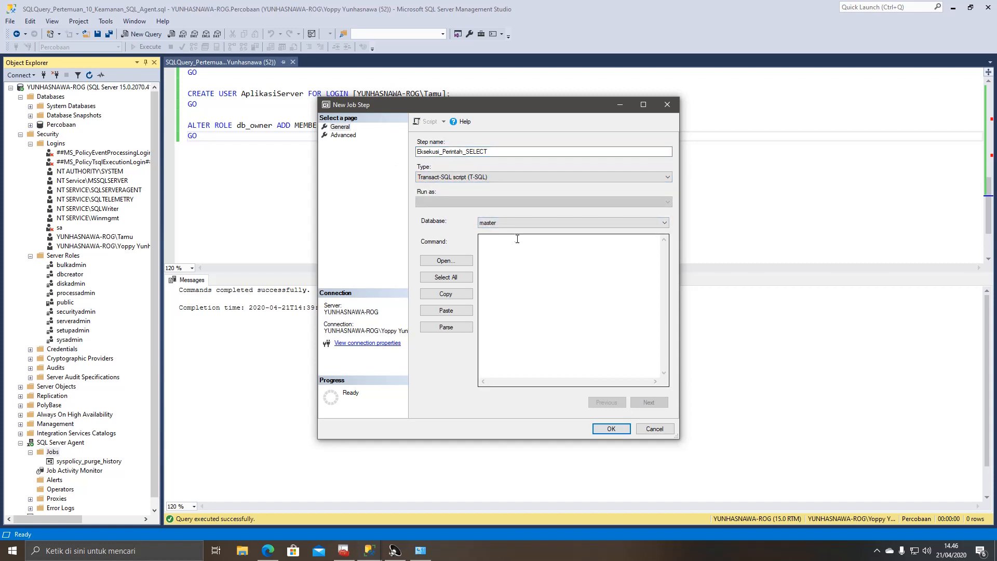
- Set the job step's database to Percobaan and enter the command "SELECT * FROM dbo.LogWaktu;", looking up the table name among Percobaan's tables
left_click(524, 223)
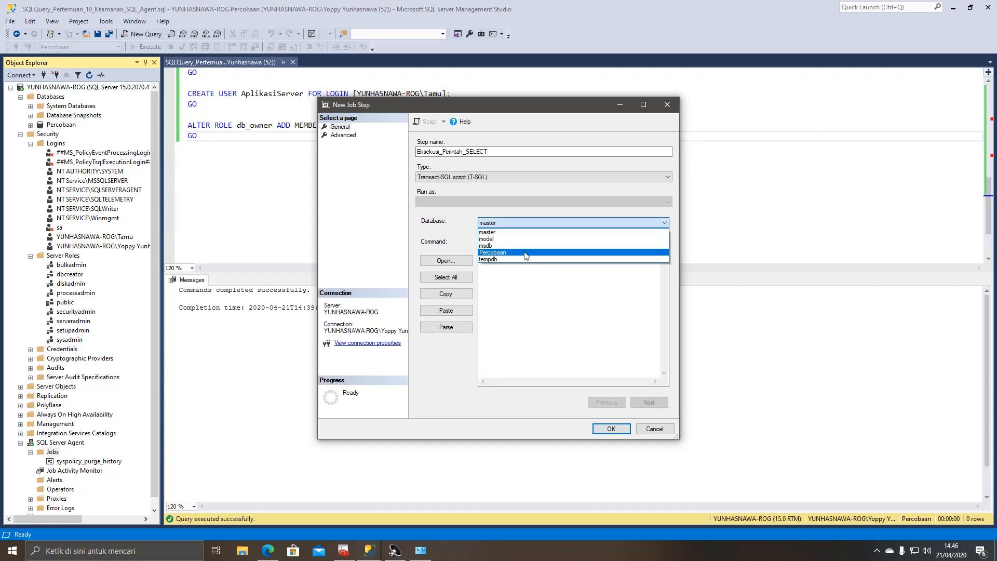
left_click(523, 251)
left_click(521, 248)
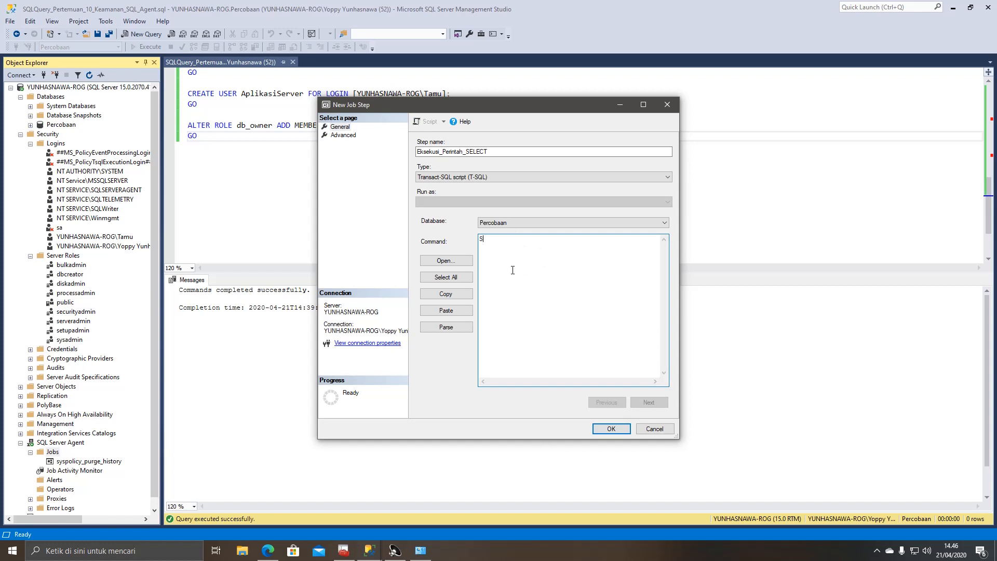
type("SELECT * FROM")
left_click(31, 125)
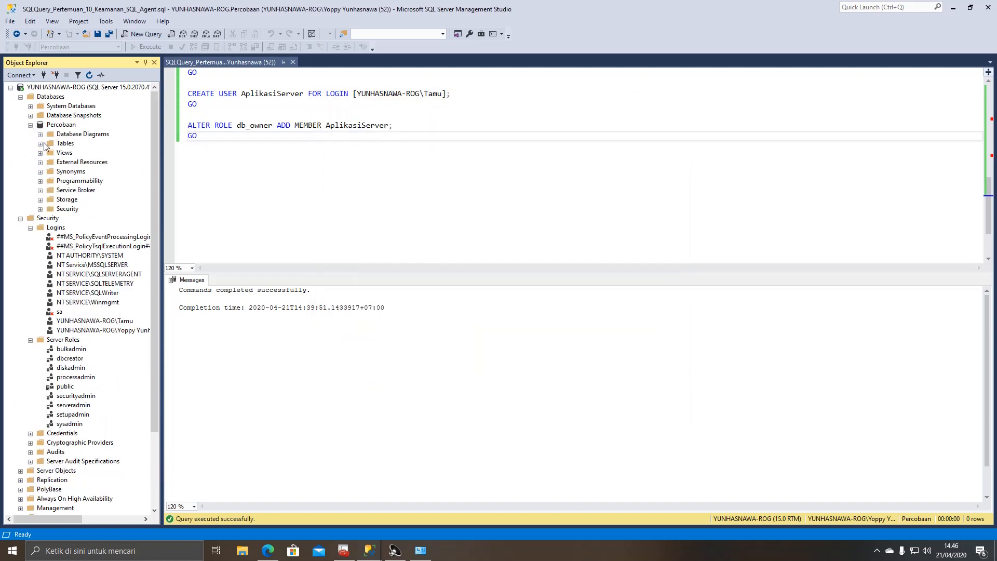
left_click(41, 143)
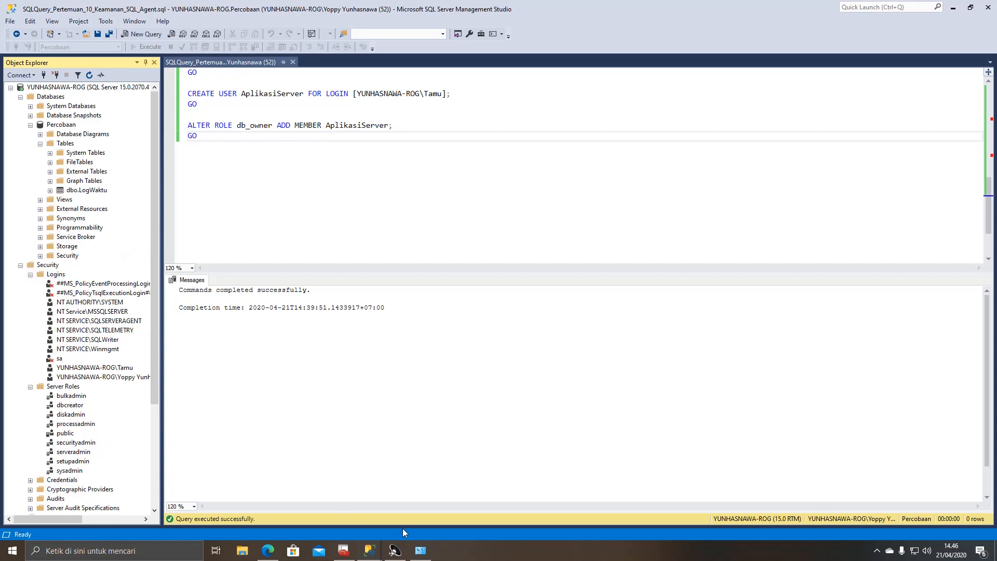
mouse_move(369, 551)
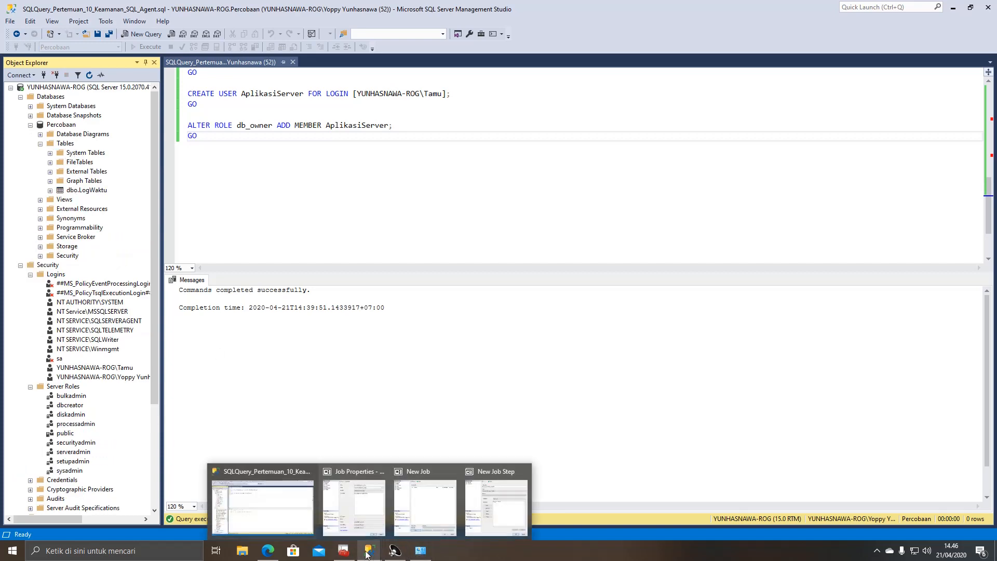
left_click(467, 516)
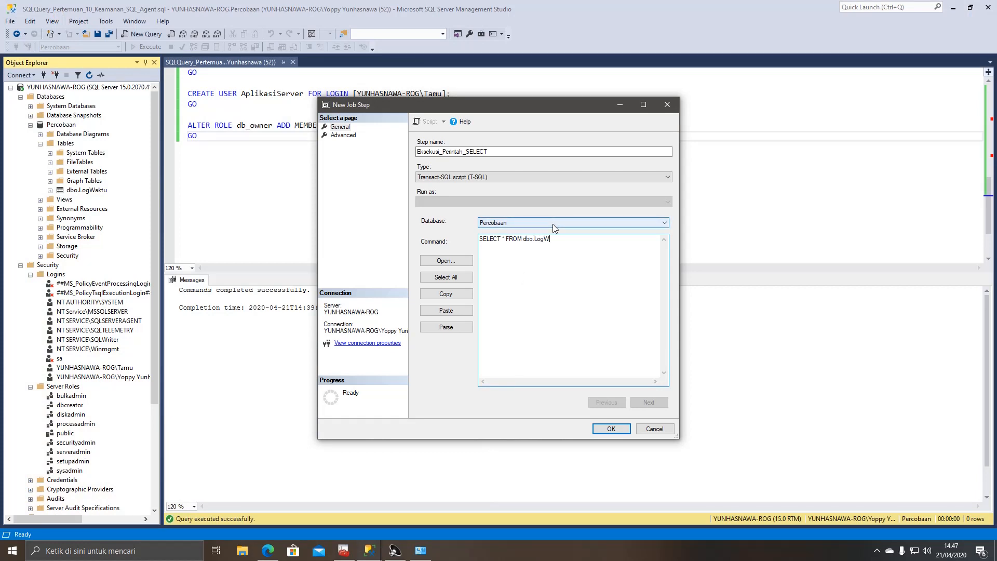
type(";")
- Parse the job step's command to validate it and save the step
left_click(447, 327)
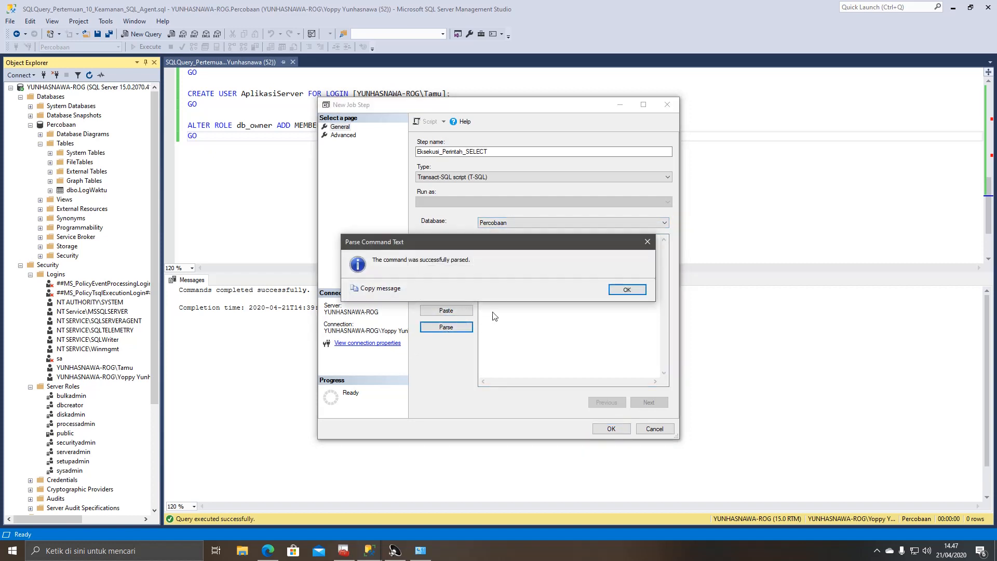
left_click(640, 289)
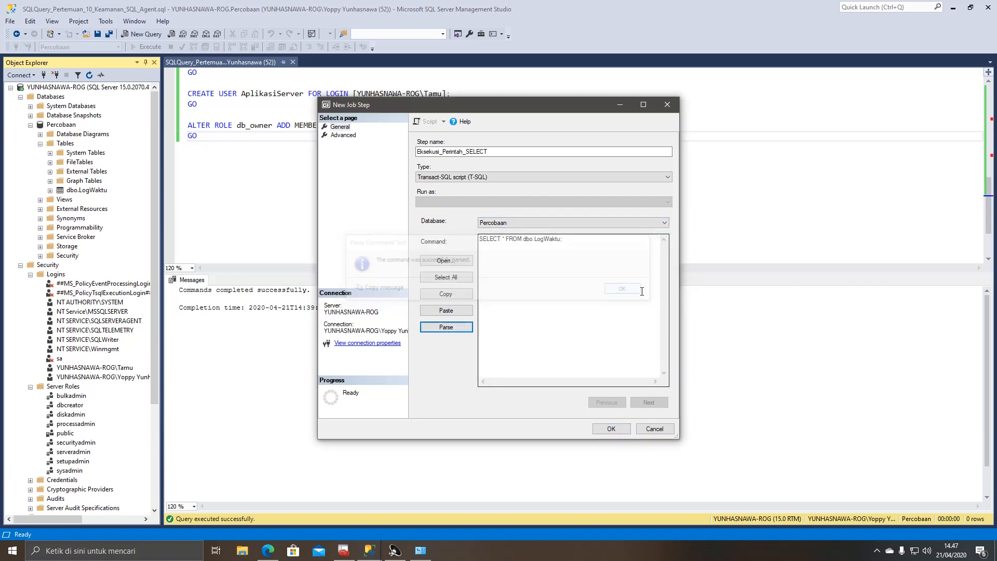
left_click(612, 430)
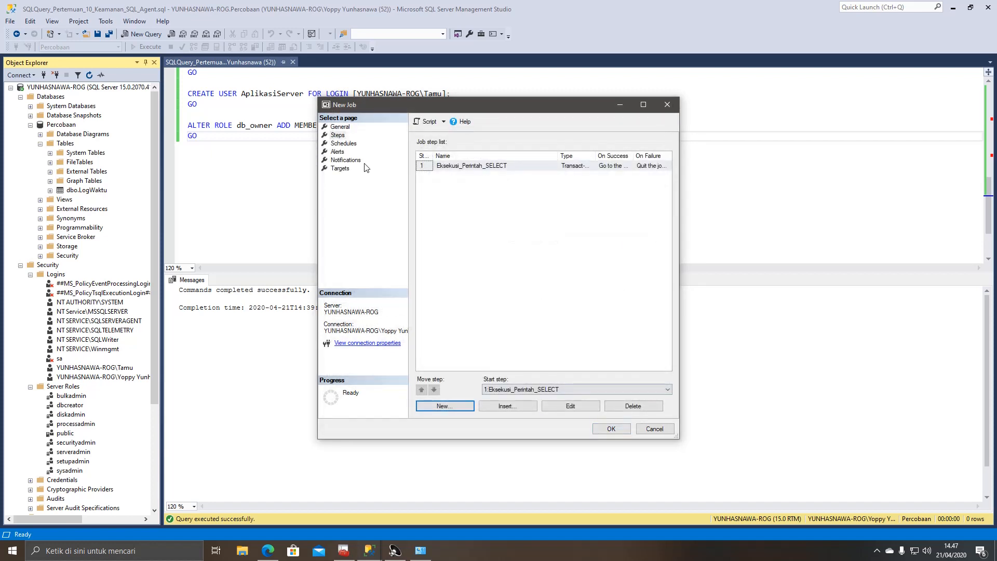
- Review the job's Schedules, Alerts, Notifications, Targets and Steps pages, and create the job
left_click(343, 143)
left_click(338, 151)
left_click(345, 160)
left_click(340, 168)
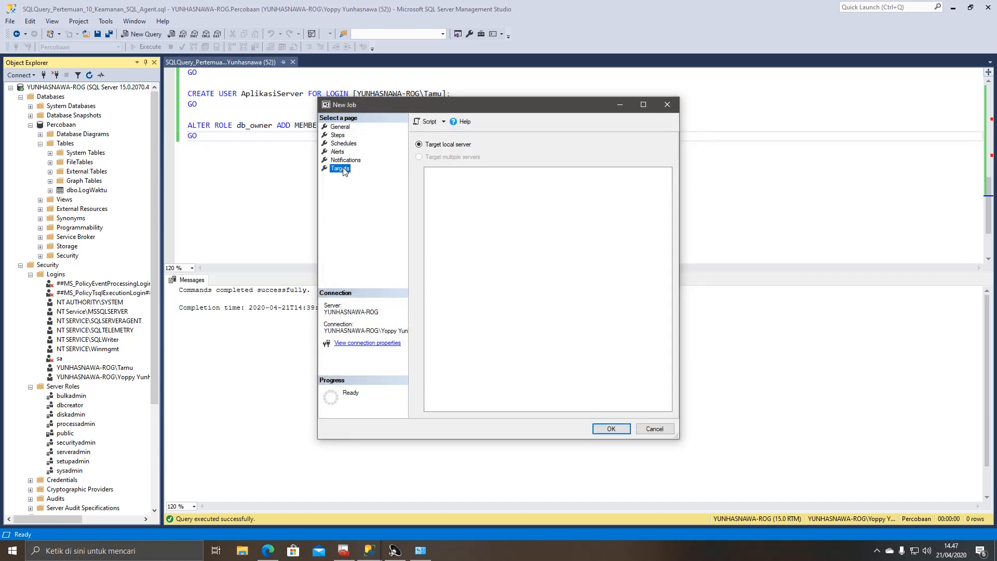
left_click(338, 136)
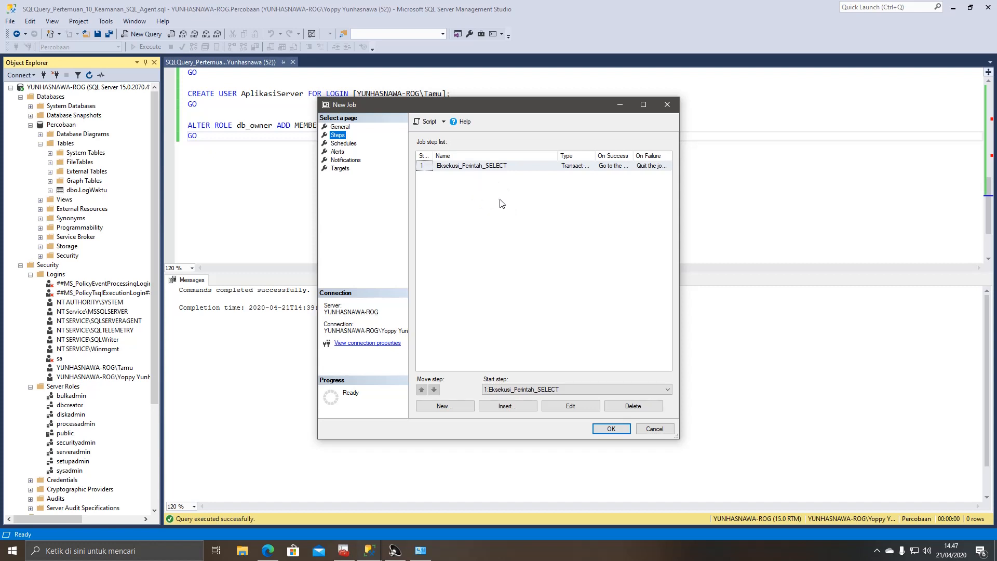
left_click(606, 429)
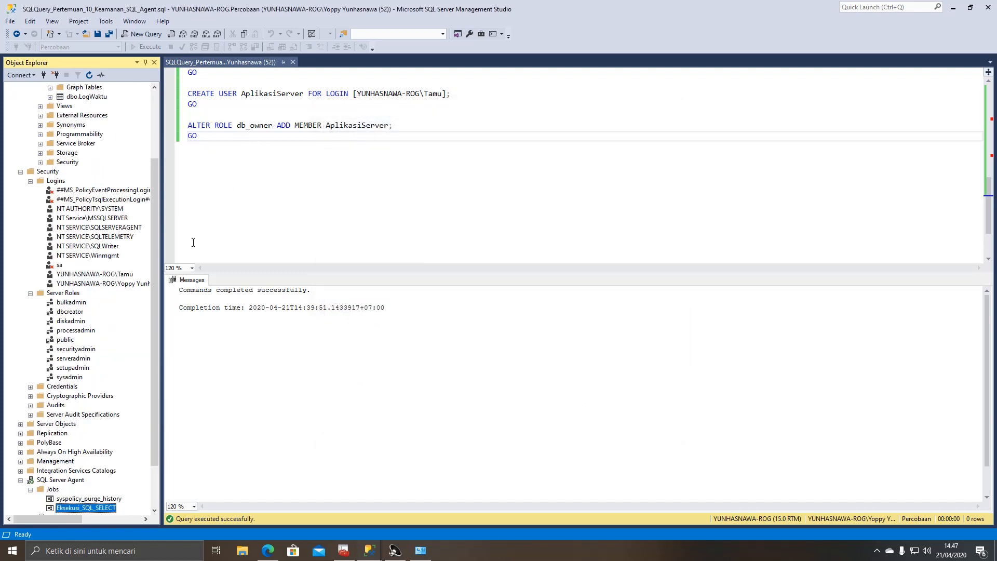
- Run the Eksekusi_SQL_SELECT job under SQL Server Agent and dismiss the execution report
left_click_drag(157, 260, 157, 352)
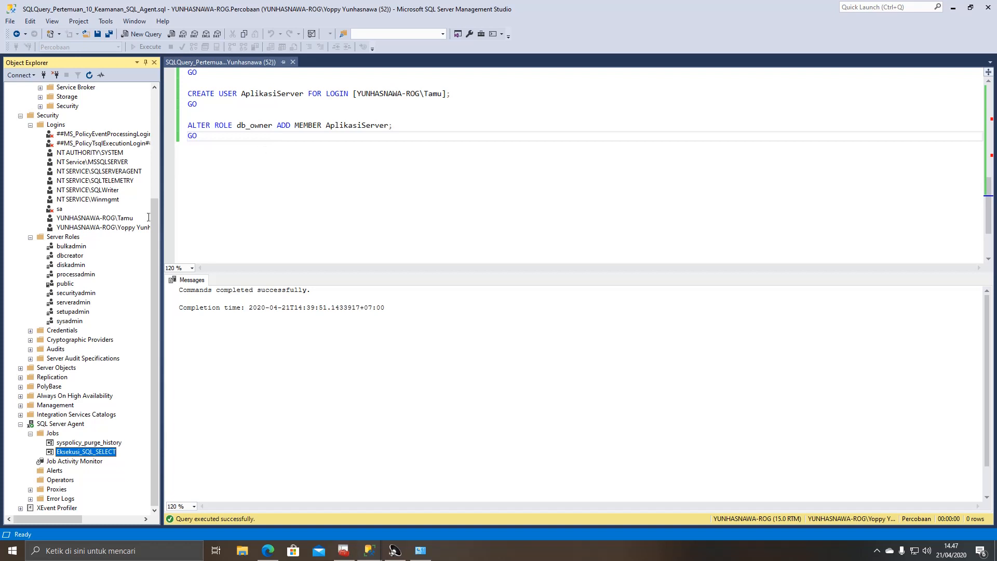
right_click(77, 452)
left_click(119, 391)
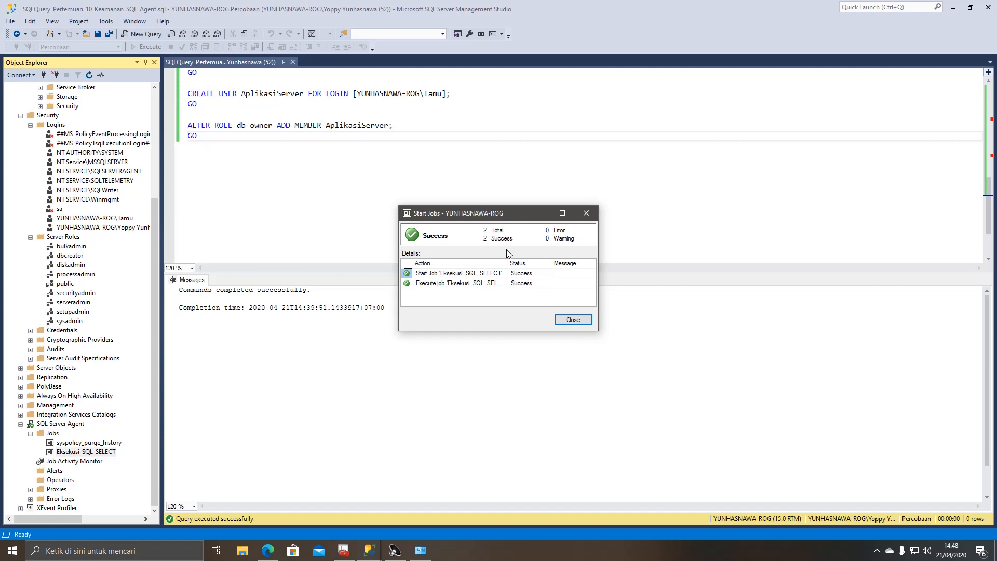
left_click(573, 321)
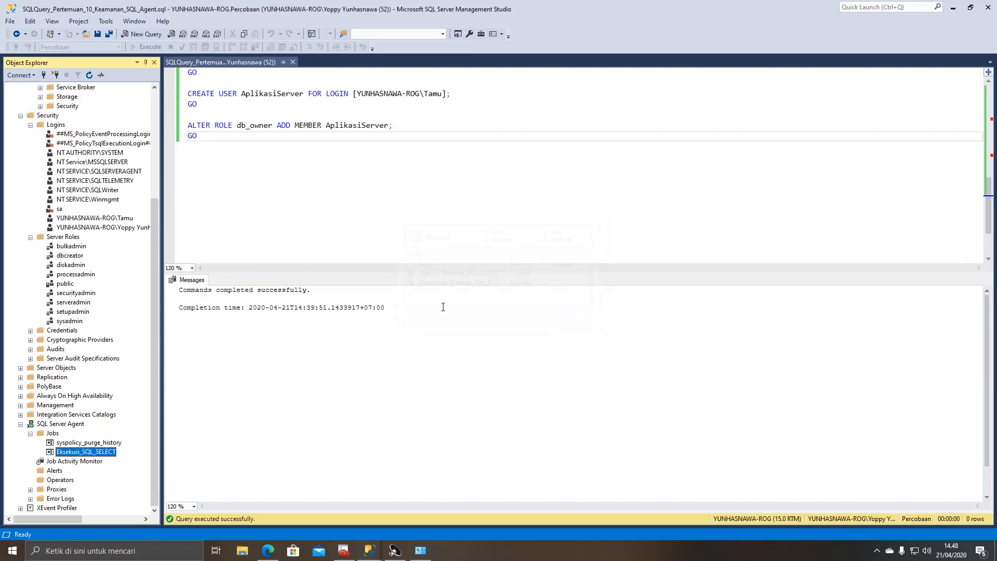
- Expand the Proxies folder under SQL Server Agent to view its proxy categories
left_click(20, 424)
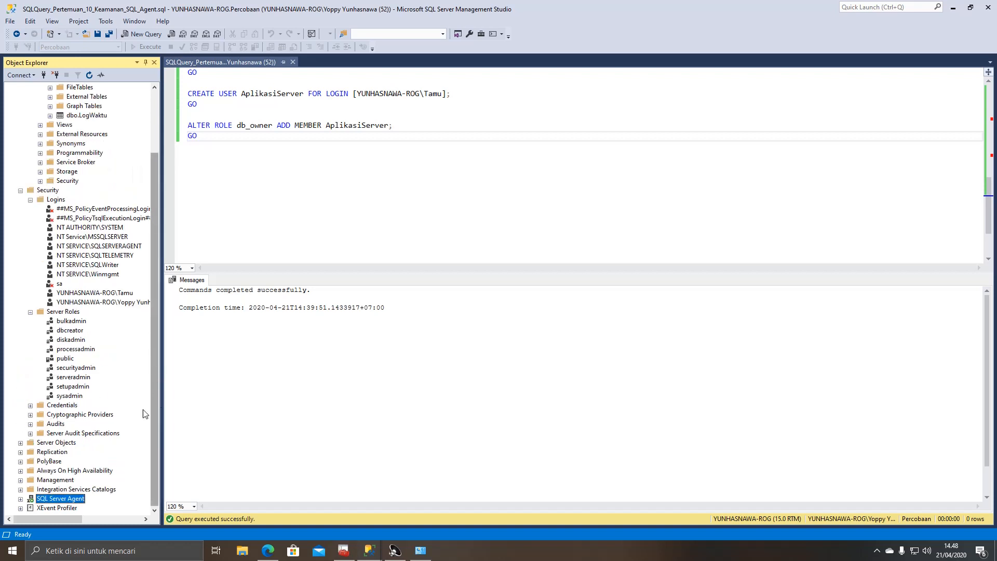
left_click(21, 499)
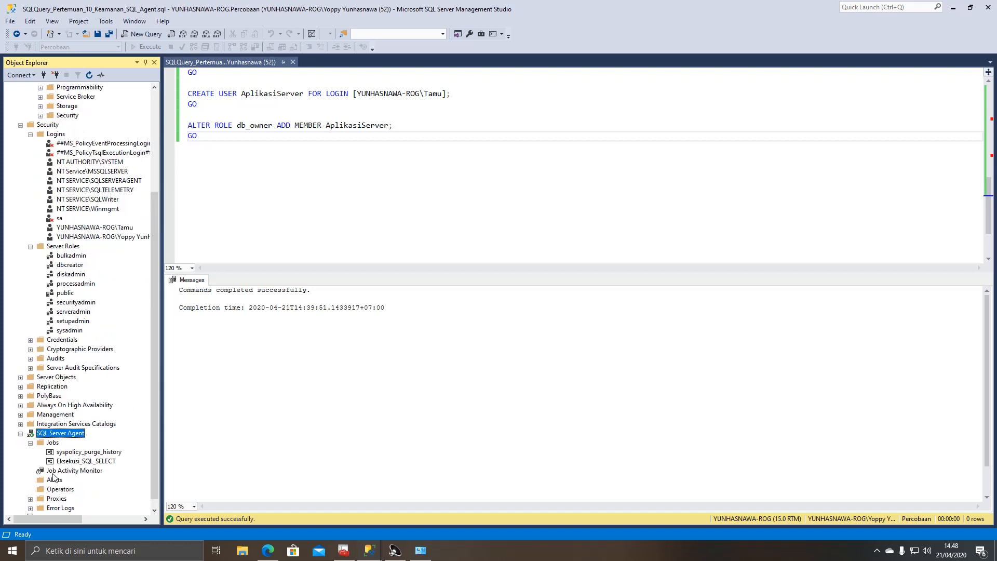
left_click(30, 489)
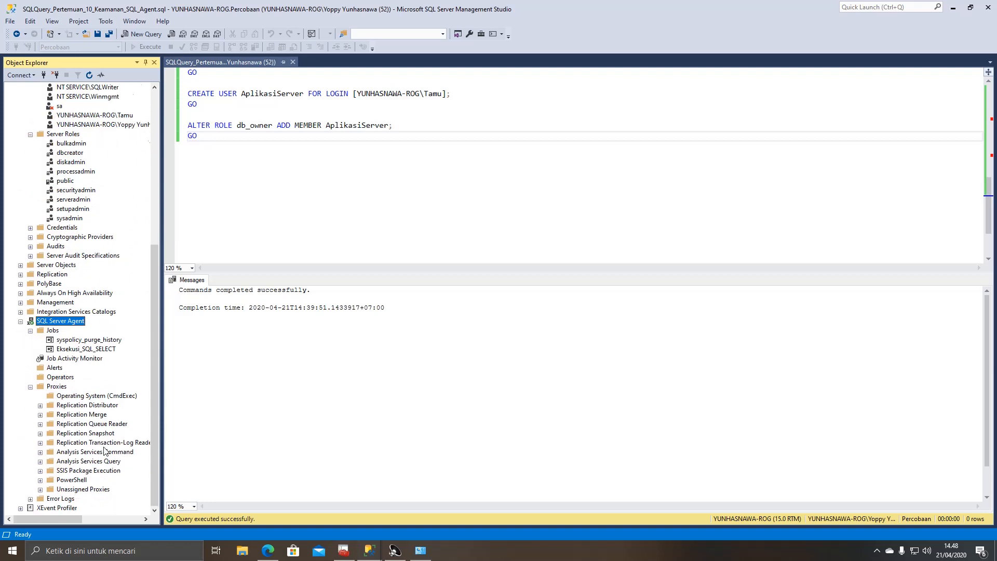
- Expand each proxy category folder under Proxies to check for existing proxies
left_click(40, 405)
left_click(41, 415)
left_click(40, 424)
left_click(41, 434)
left_click(40, 452)
left_click(40, 462)
left_click(41, 471)
left_click(41, 480)
left_click(40, 489)
left_click(41, 443)
left_click(57, 387)
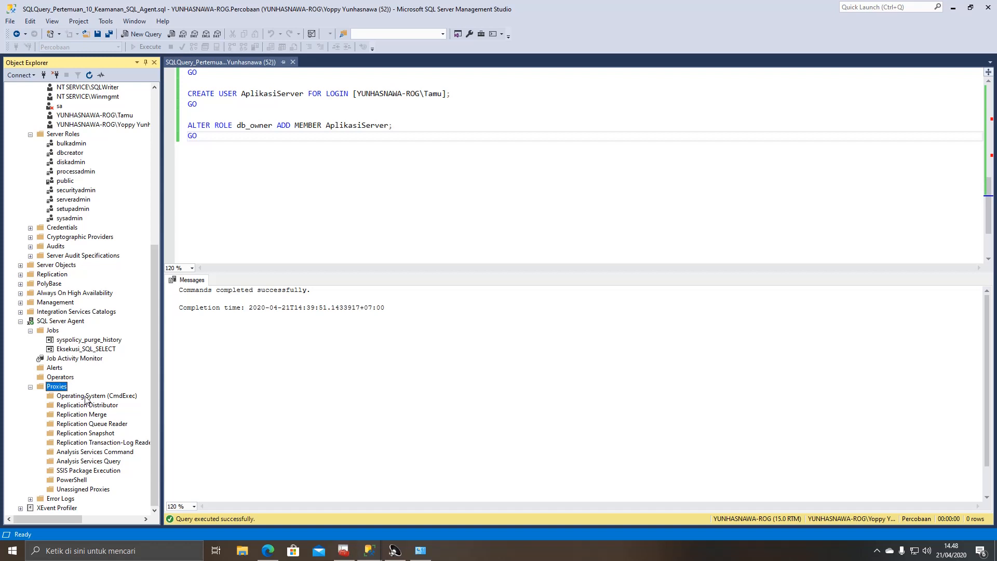
- Go through the proxy categories from Operating System (CmdExec) to Unassigned Proxies, and collapse the Proxies folder
left_click(86, 398)
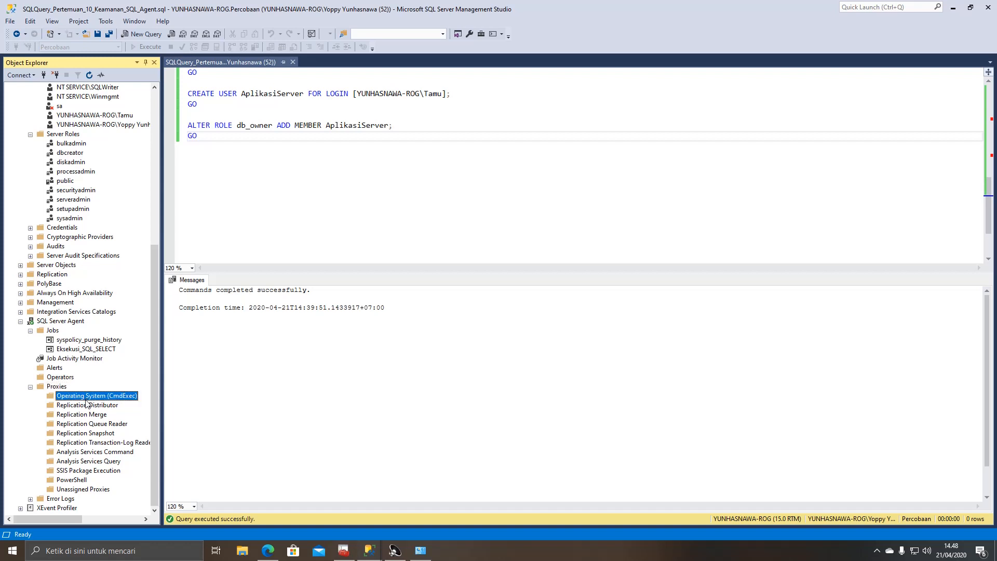
left_click(85, 405)
left_click(84, 414)
left_click(81, 424)
left_click(80, 434)
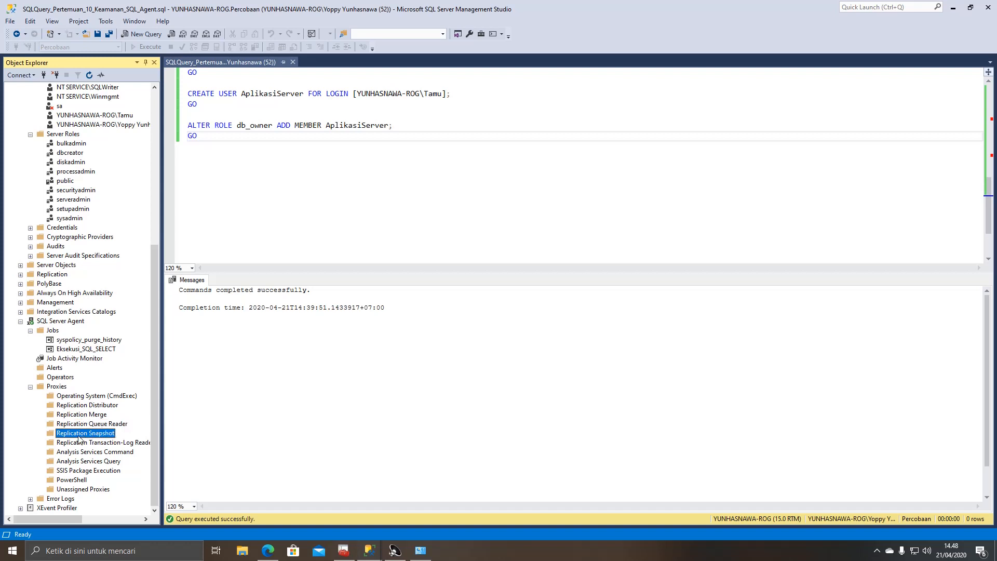
left_click(78, 444)
left_click(76, 453)
left_click(74, 462)
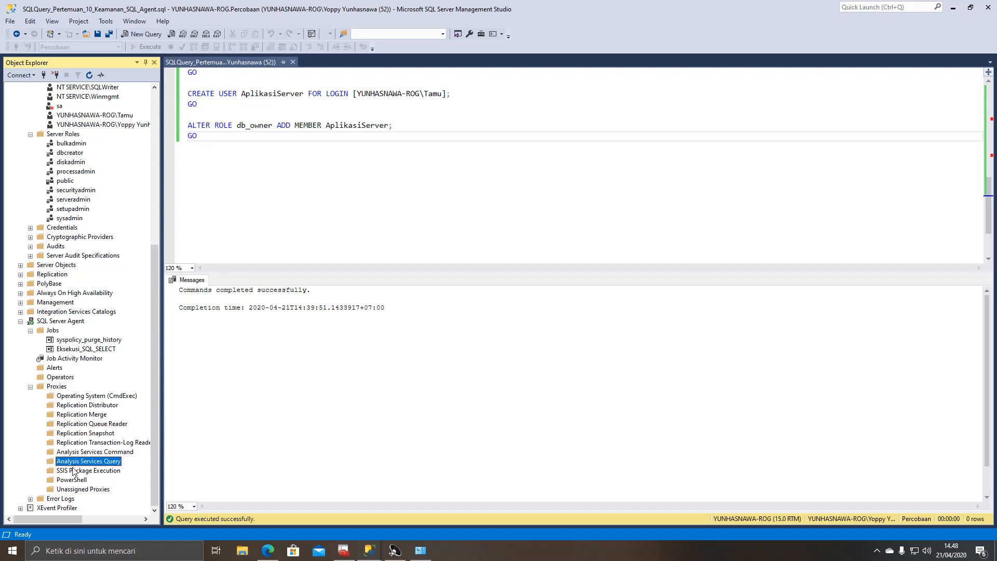
left_click(74, 472)
left_click(75, 480)
left_click(76, 489)
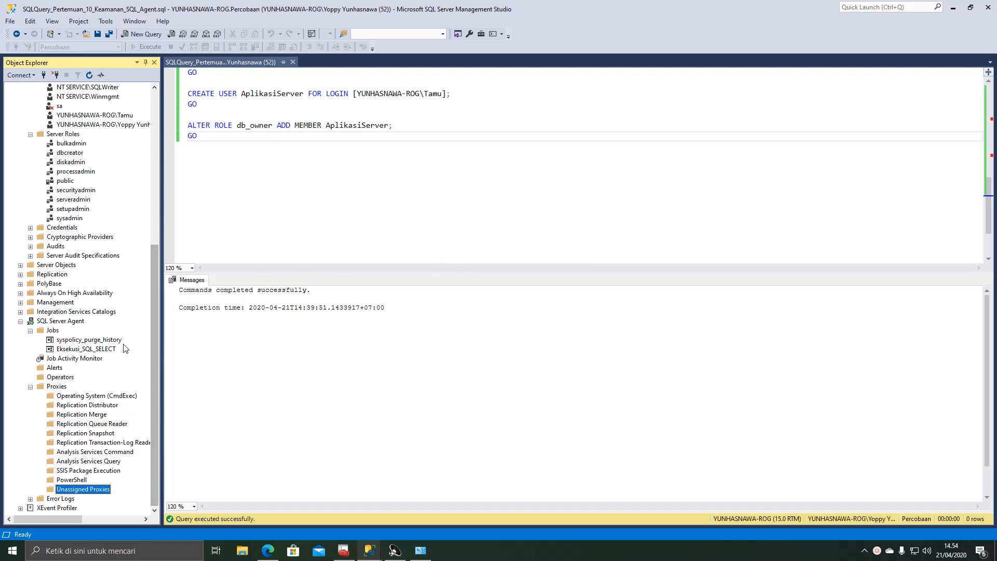
left_click(30, 387)
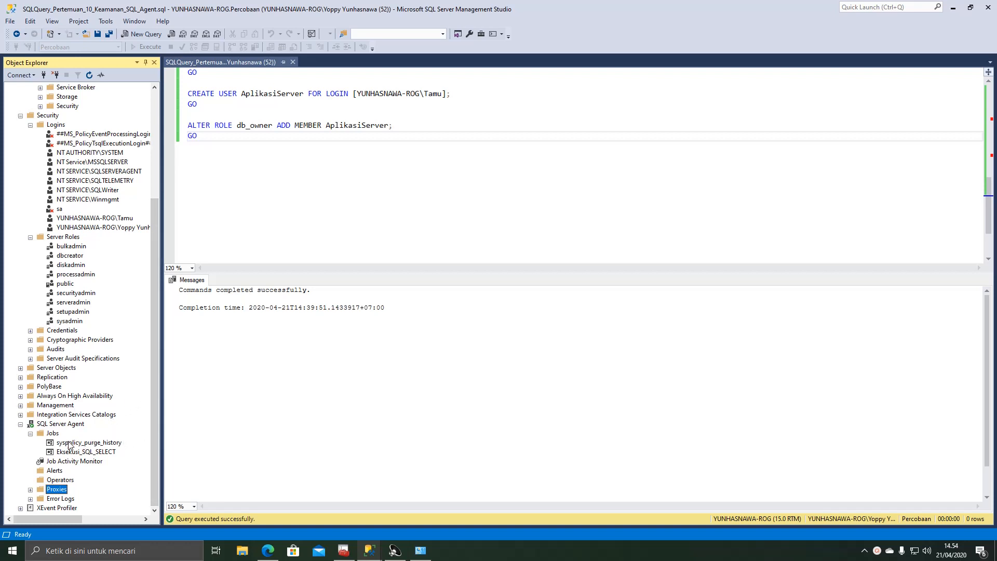
- Start a new SQL Server Agent job and name it Eksekusi_Cmd
right_click(54, 433)
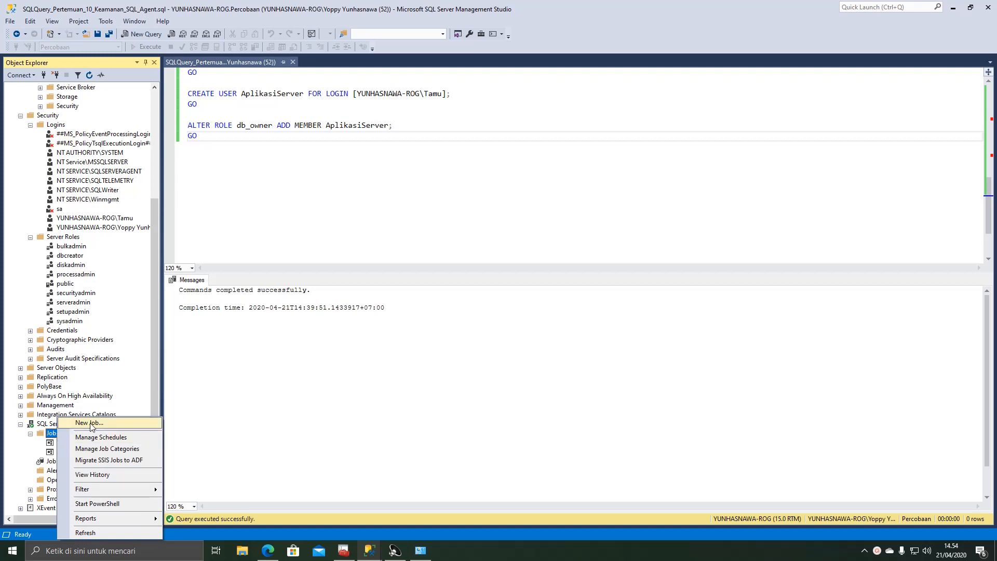
left_click(115, 426)
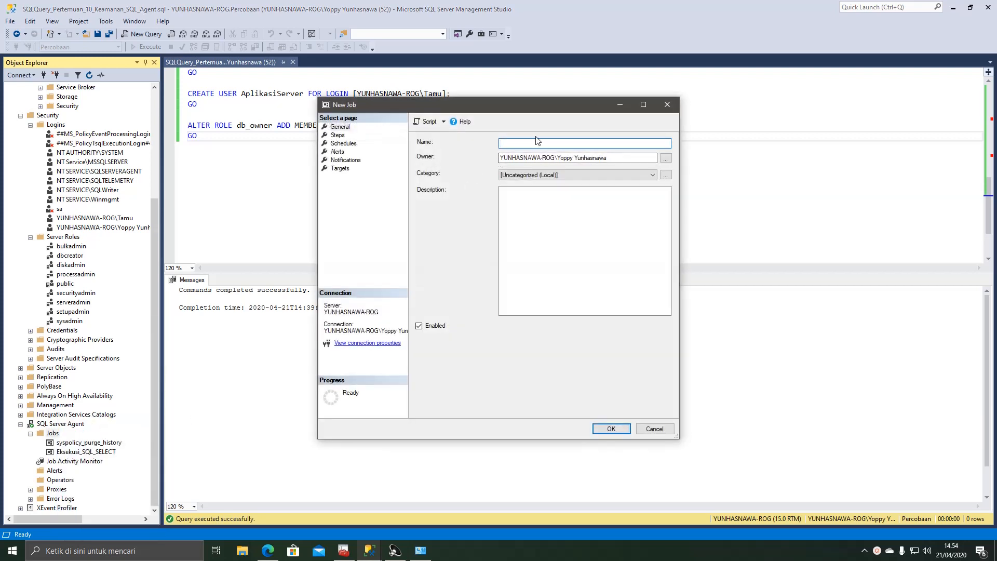
type("Eksekusi_Cmd")
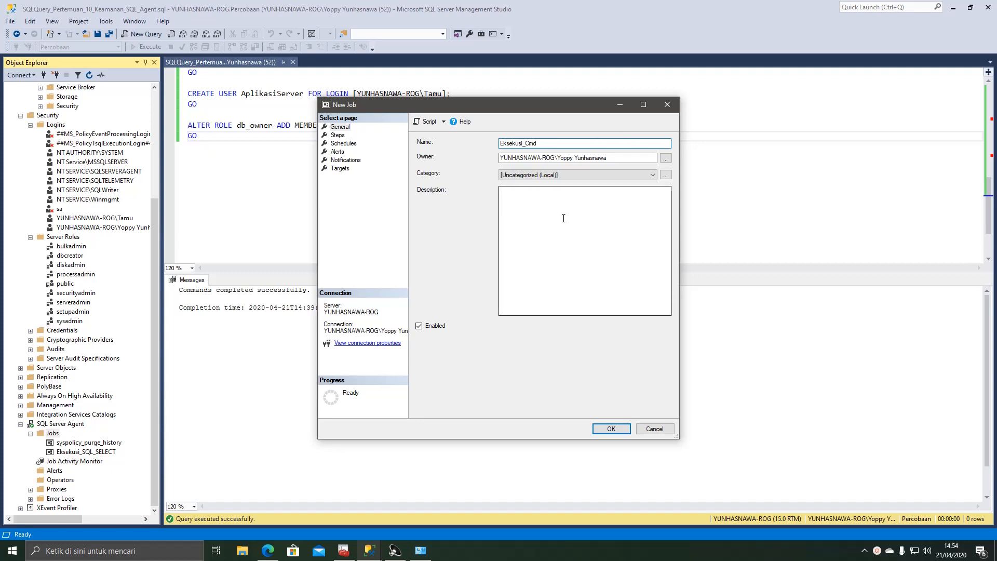
- Set the new job's owner to the Tamu login by browsing the server logins, and check the name
left_click(666, 158)
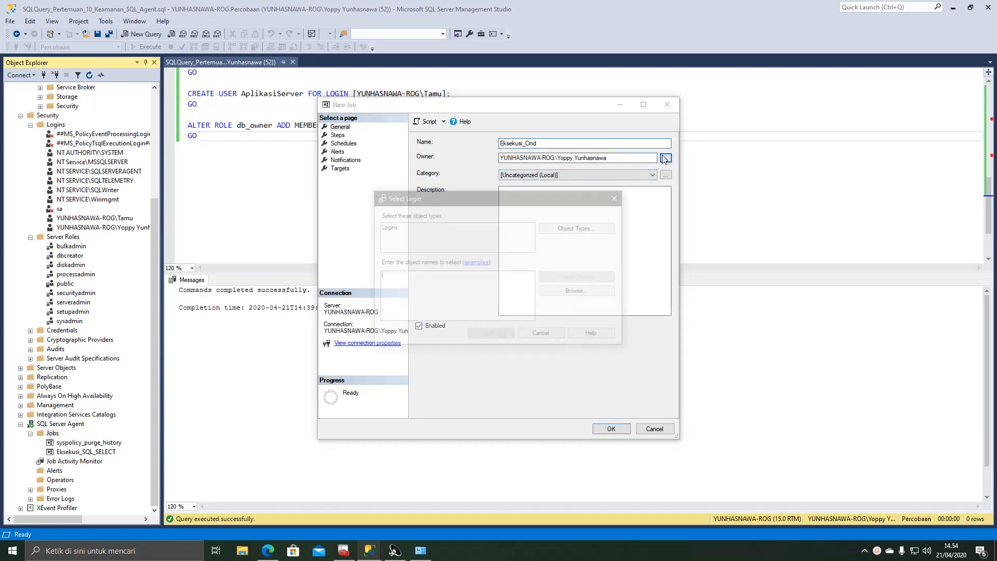
left_click(567, 293)
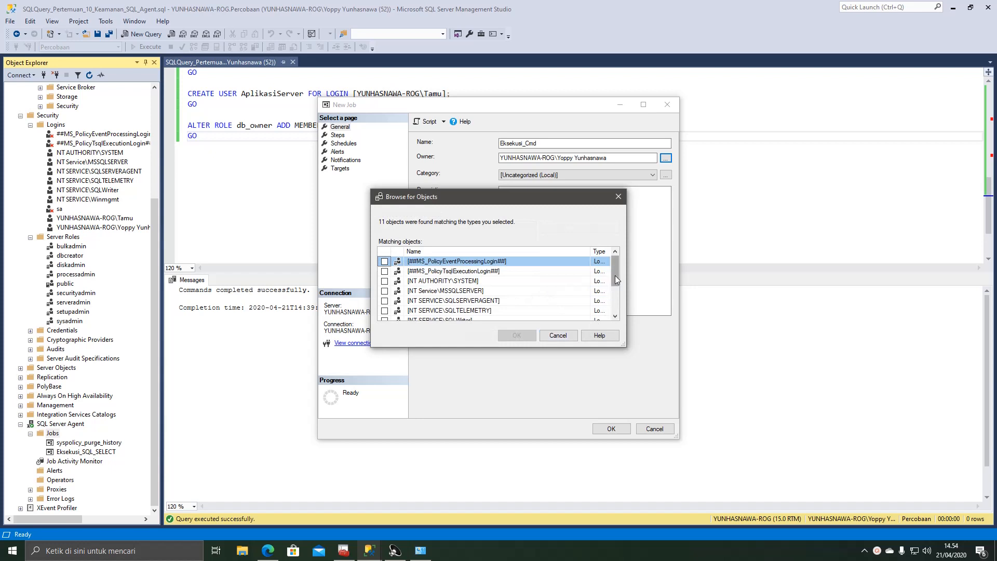
left_click_drag(616, 280, 616, 304)
left_click(385, 301)
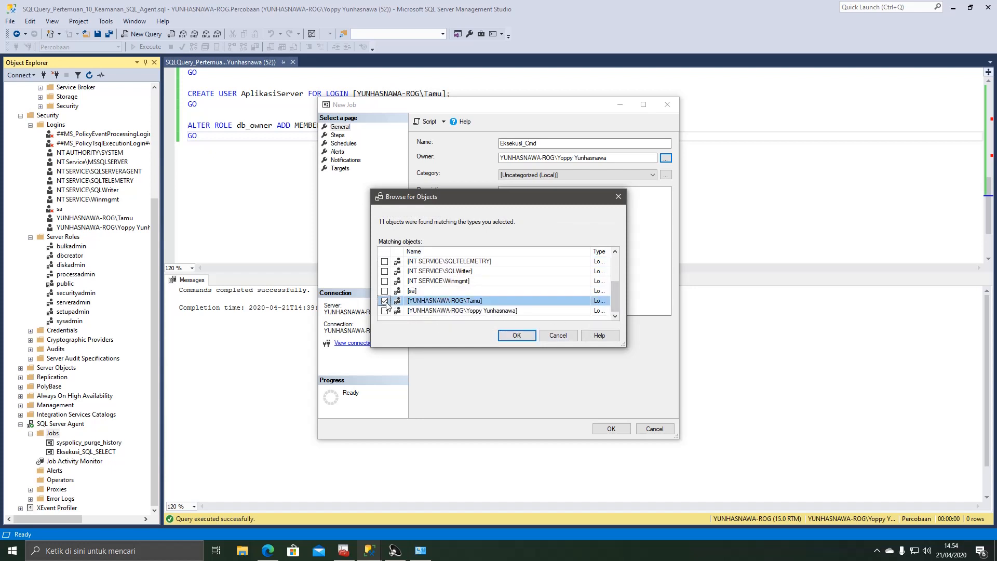
left_click(506, 336)
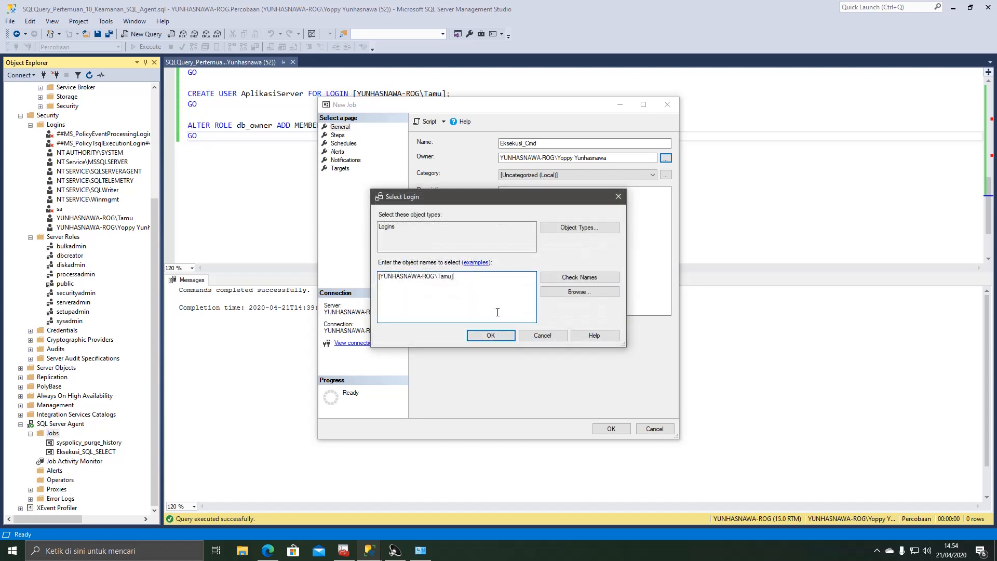
left_click(579, 277)
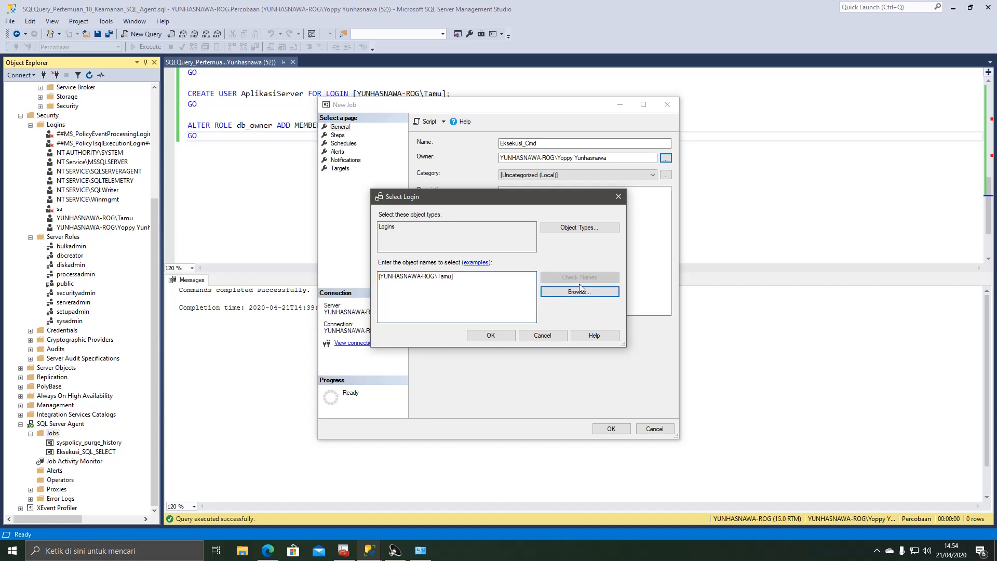
left_click(491, 336)
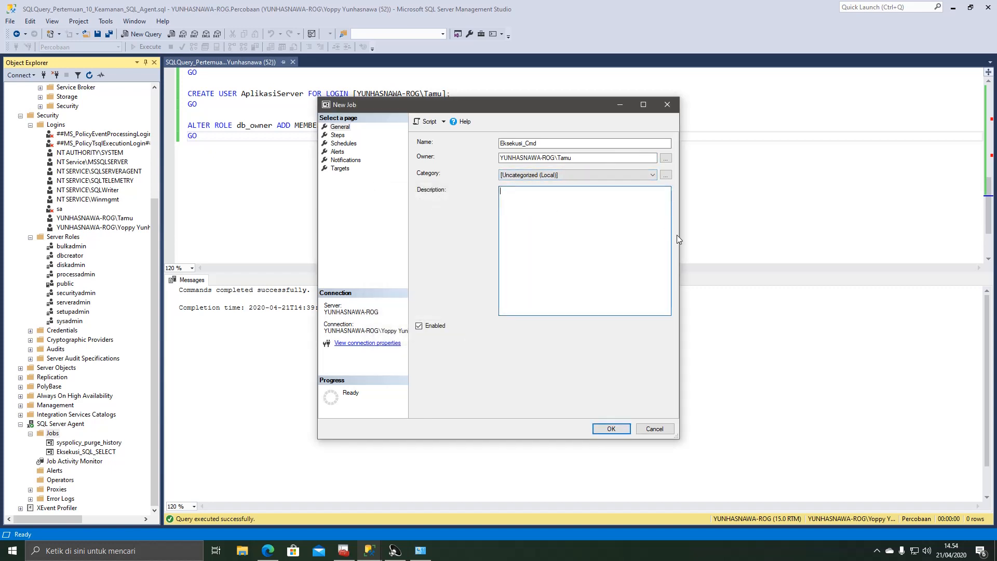
- Enter the job description "Percobaan ekseskusi CMD oleh login yang bukan sysadmin."
type("Percobaan ekkseskusi CMD oleh I")
type("ogin  yang")
key("BackSpace")
key("BackSpace")
key("BackSpace")
key("BackSpace")
type("yang bukan sysadmin.")
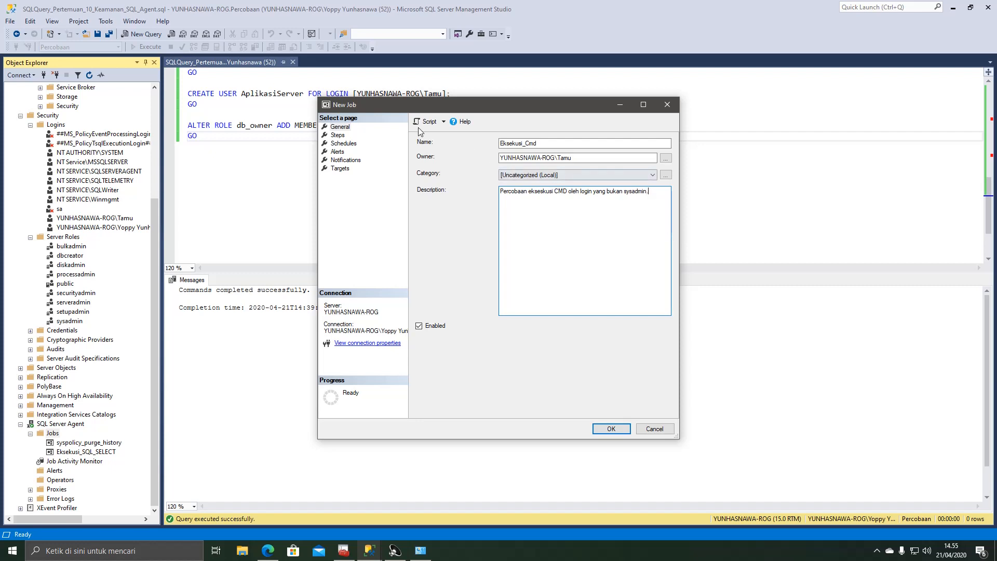
- Add a job step named Tampilkan_Hello_World_Cmd with the type Operating system (CmdExec)
left_click(363, 134)
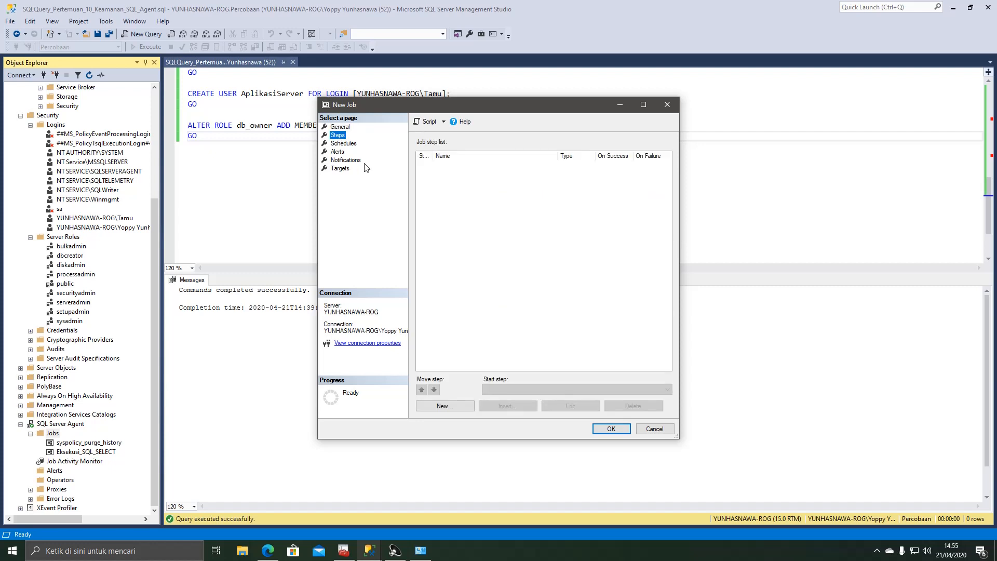
left_click(445, 408)
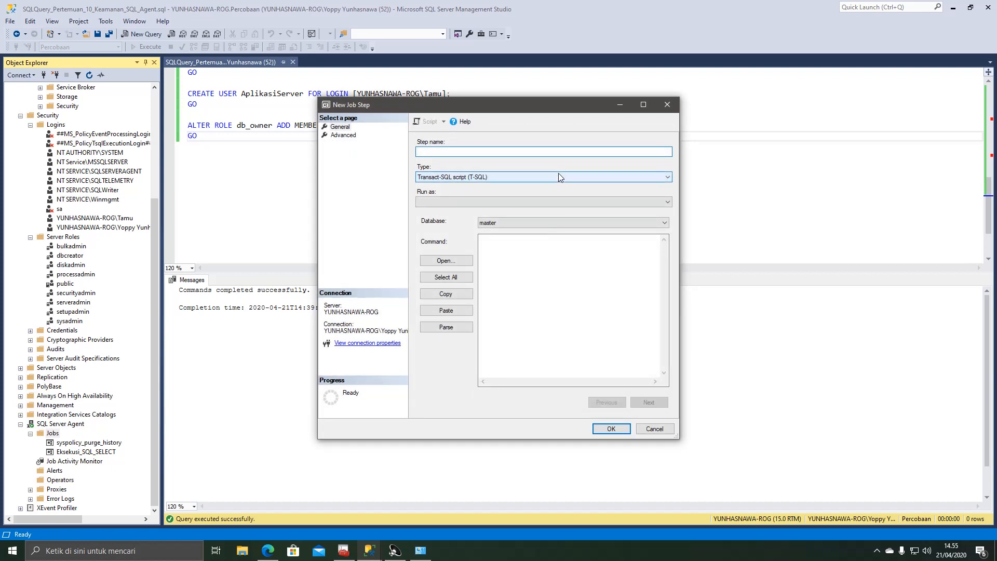
type("E")
key("BackSpace")
type("Tampilkan_Hello_wor")
key("BackSpace")
key("BackSpace")
key("BackSpace")
type("Wpr")
key("BackSpace")
key("BackSpace")
type("orld ")
type("Cmd")
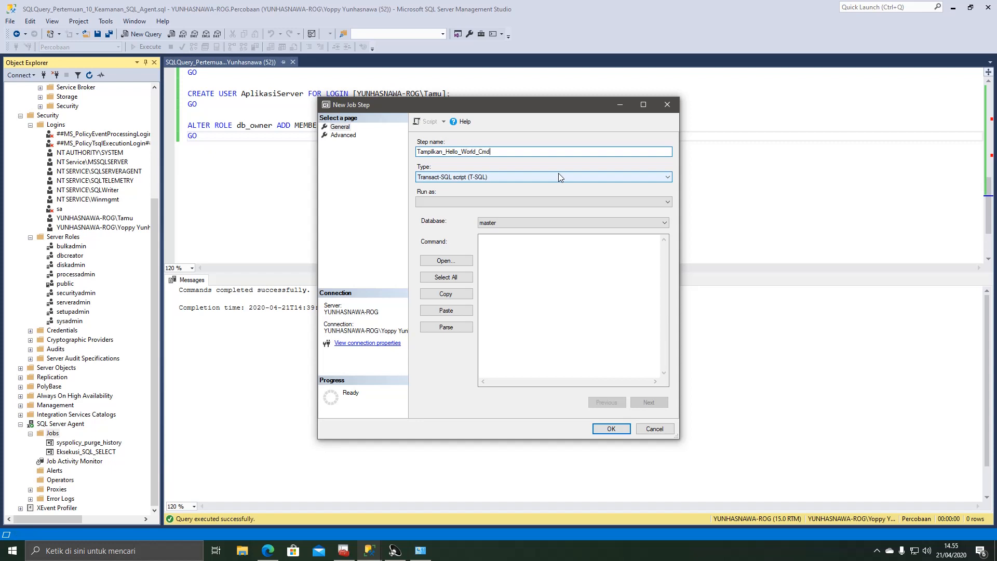
left_click(507, 179)
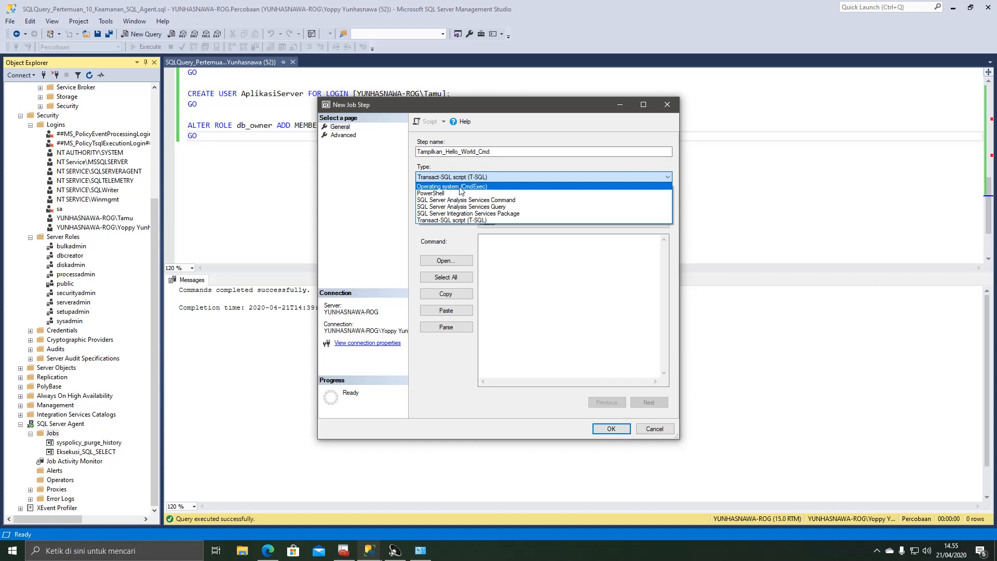
left_click(487, 190)
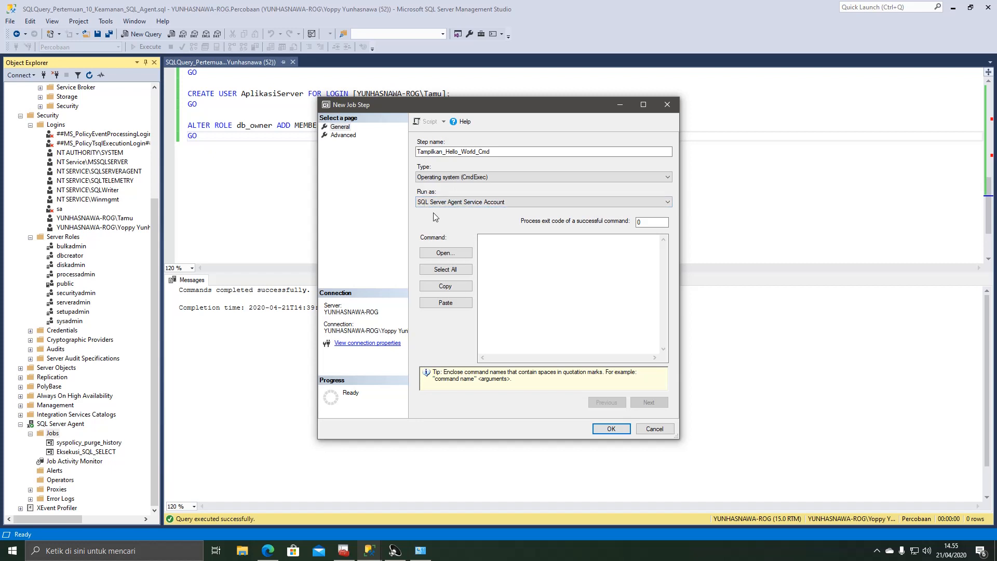
- Compare the Run as setting for the T-SQL, Analysis Services Command and PowerShell step types, and return to Operating system (CmdExec)
left_click(471, 178)
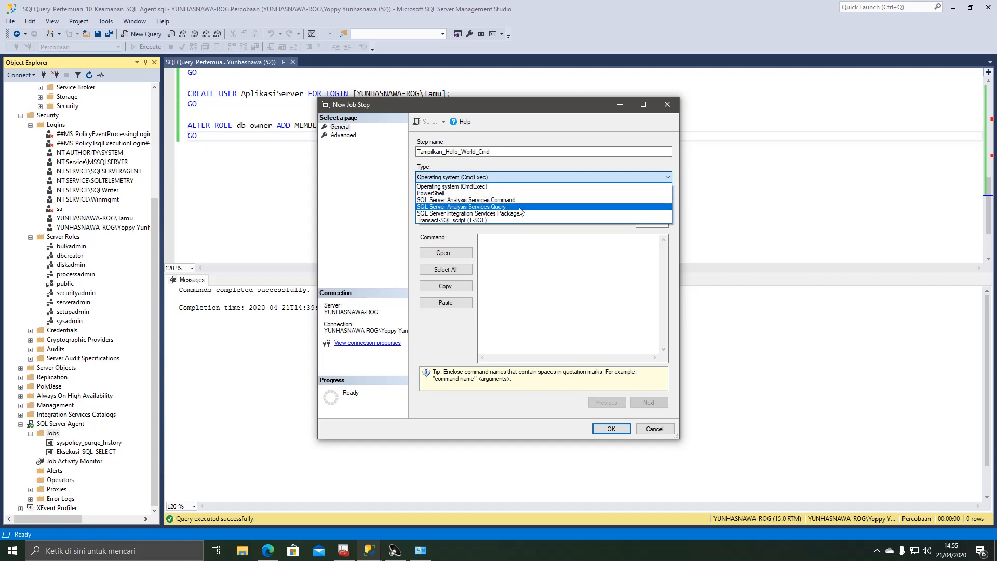
left_click(494, 220)
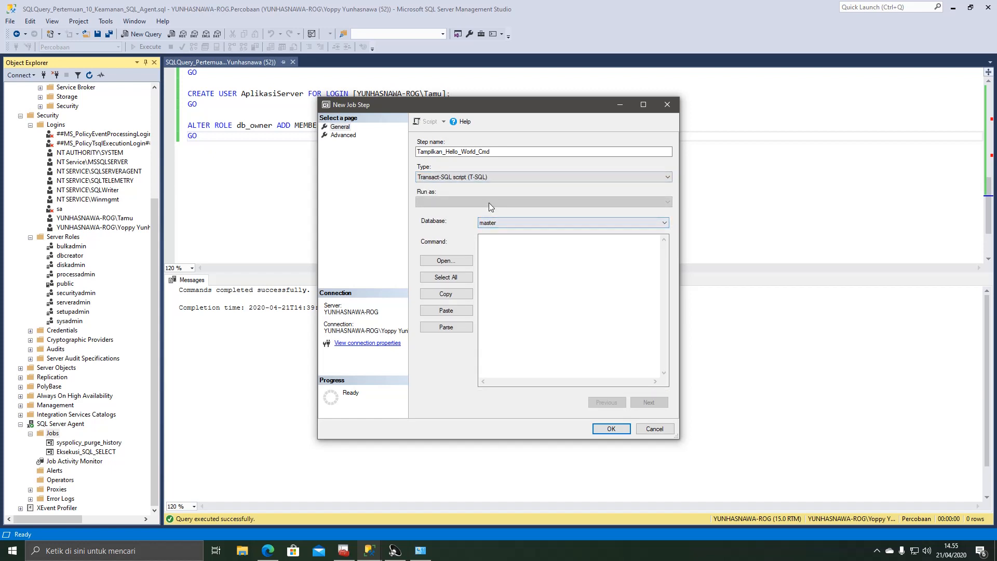
left_click(470, 178)
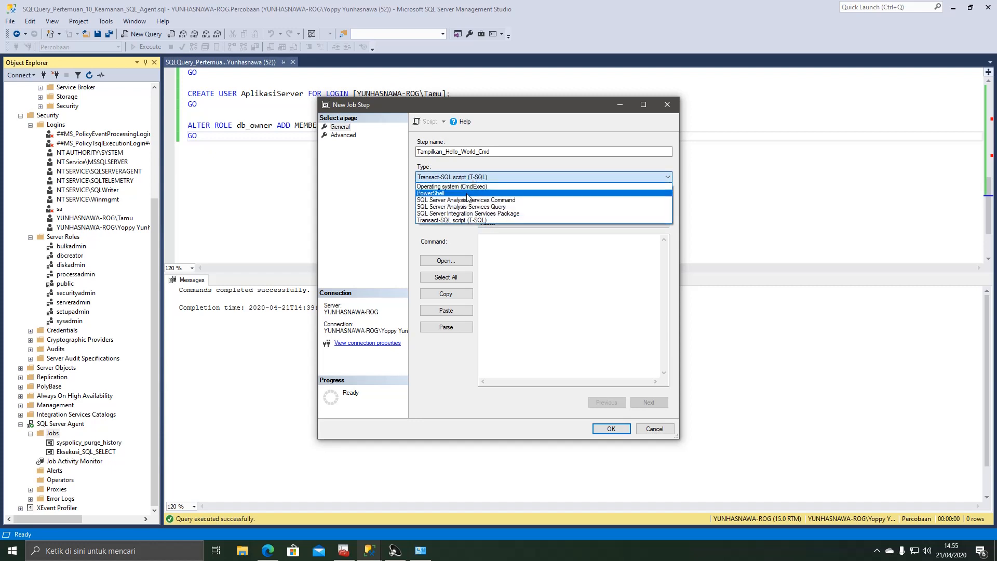
left_click(468, 200)
left_click(462, 203)
left_click(462, 205)
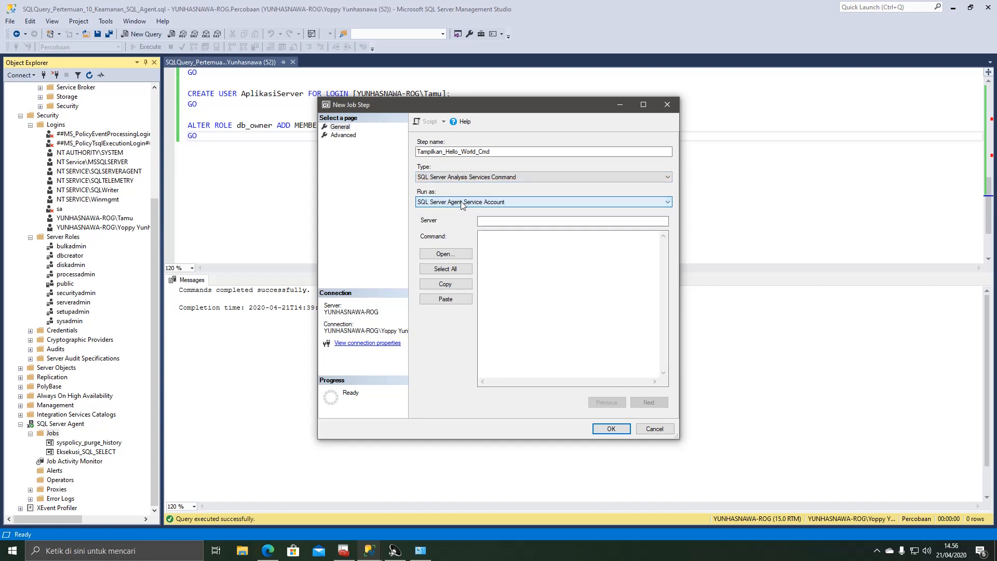
left_click(465, 182)
left_click(458, 197)
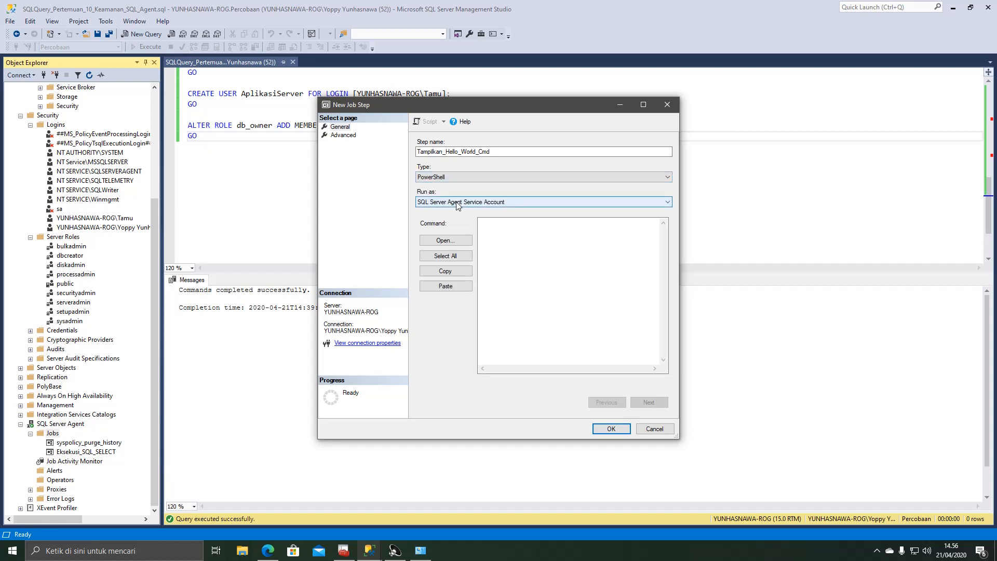
left_click(464, 179)
left_click(462, 186)
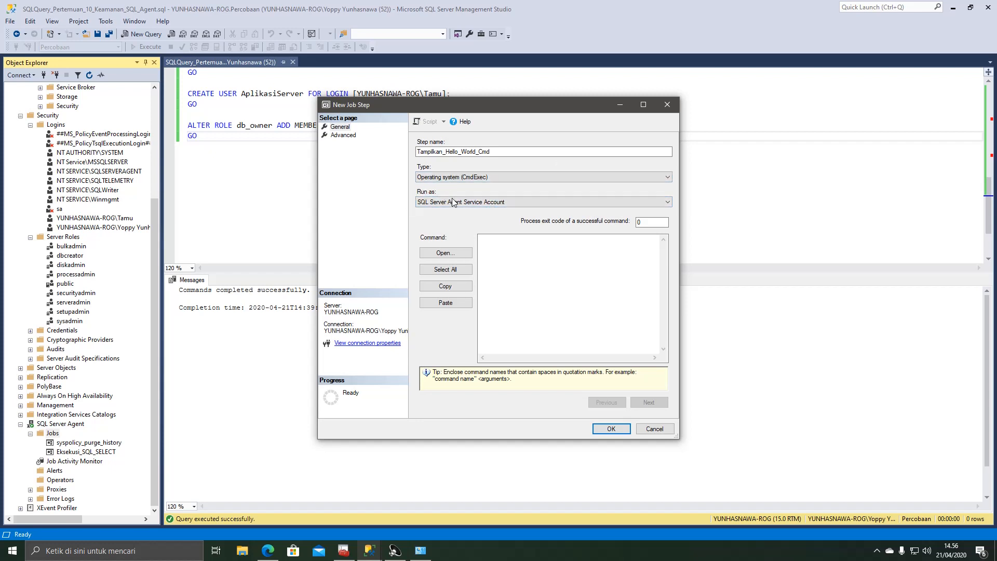
- Enter echo "Hello, World!" as the job step's command and copy it
left_click(495, 253)
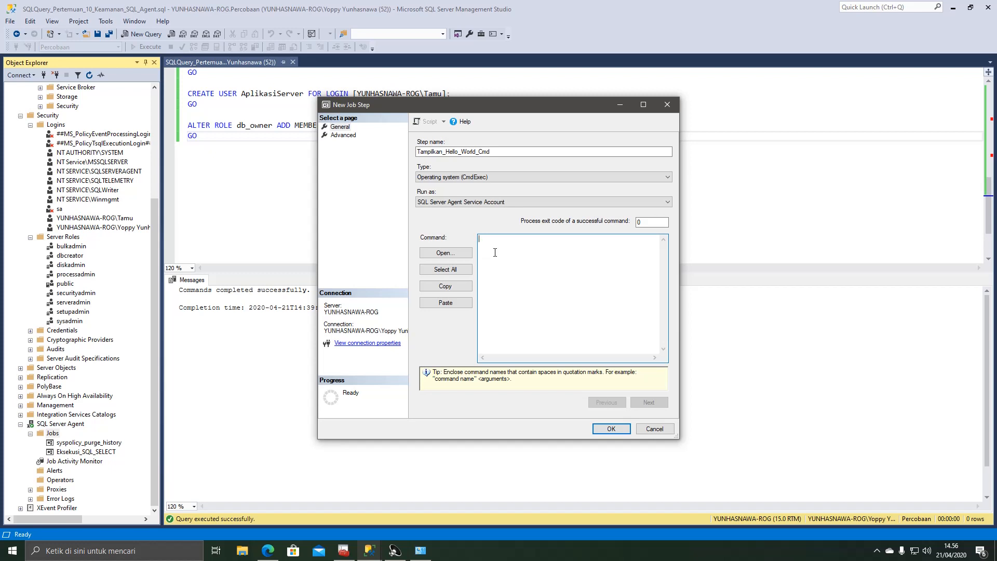
type("echo \"Hello, World!\",")
left_click_drag(535, 249, 484, 245)
key("ctrl+c")
- Test the copied echo command in a Windows Command Prompt, and close the prompt
key("super+r")
key("Return")
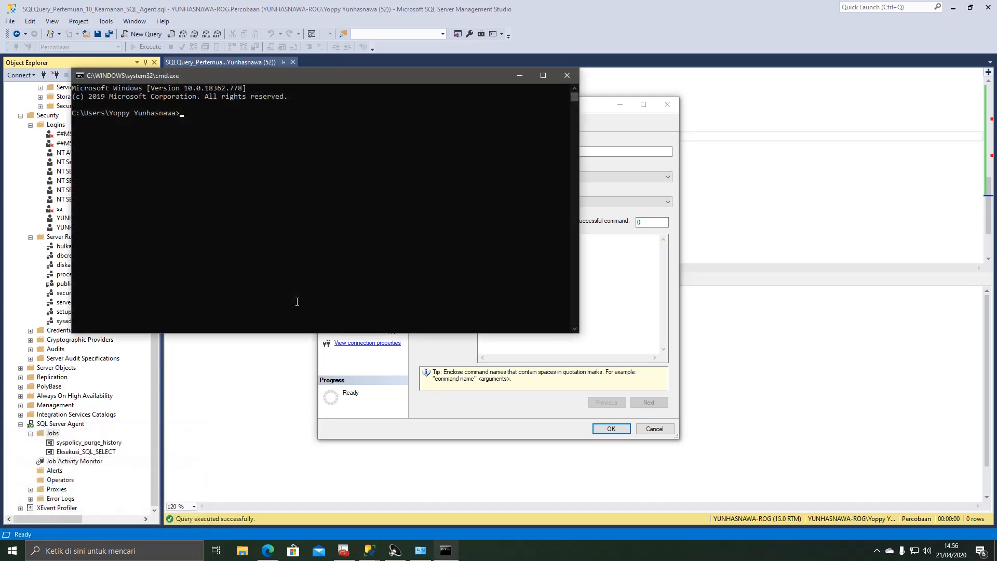
key("ctrl+v")
key("Return")
left_click_drag(134, 113, 84, 122)
left_click(567, 75)
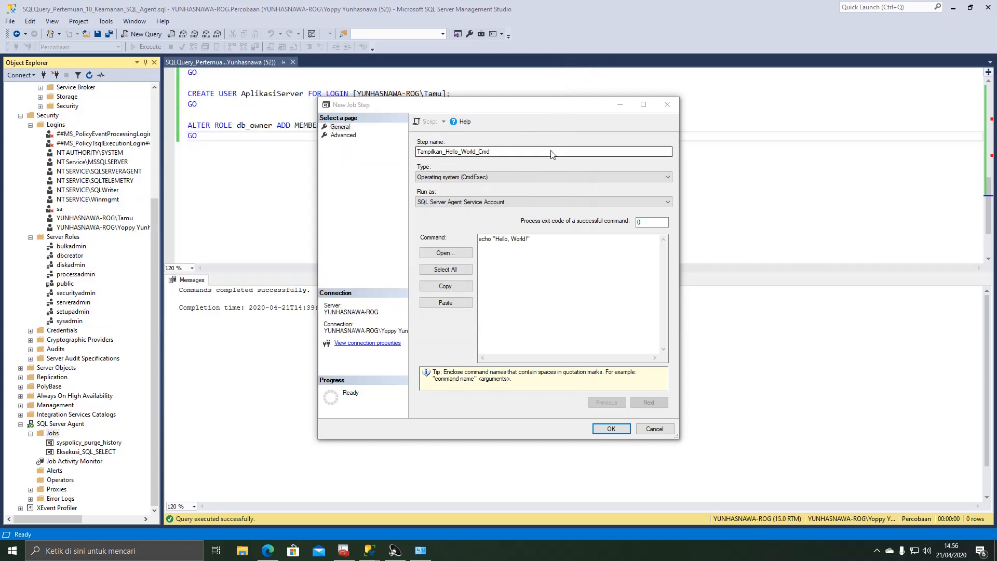
- Save the Tampilkan_Hello_World_Cmd step and create the Eksekusi_Cmd job
left_click(522, 286)
key("ctrl+v")
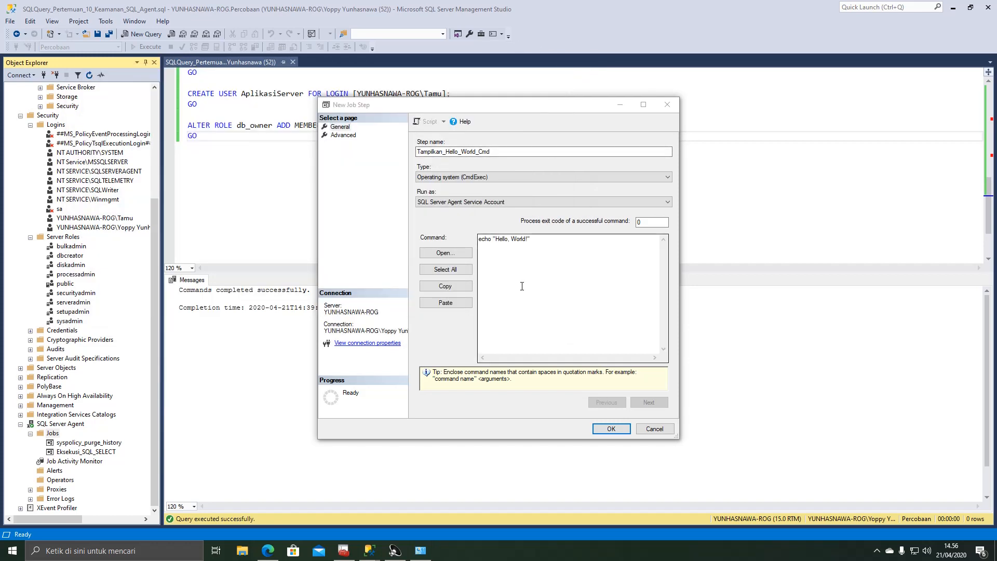
left_click_drag(548, 248, 448, 251)
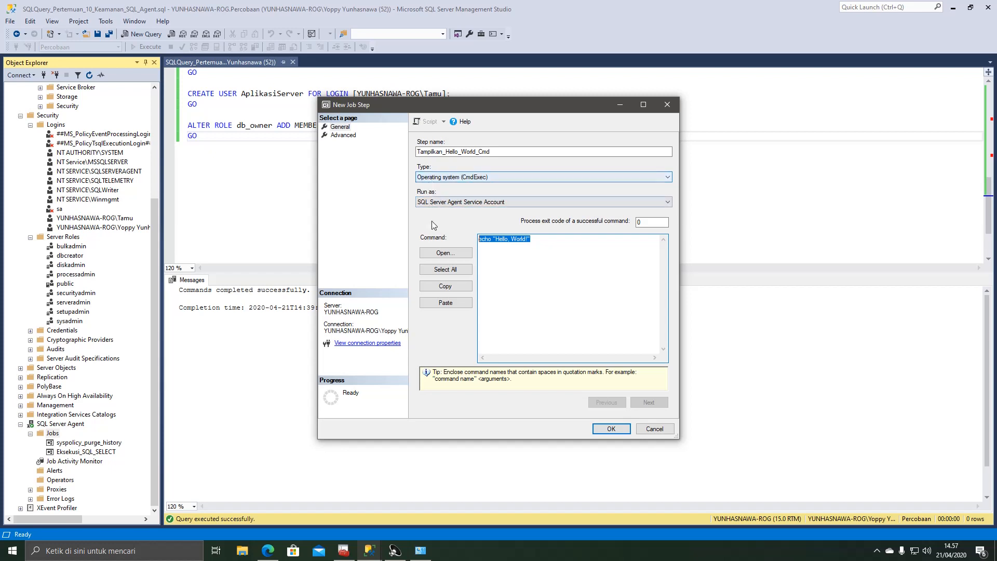
left_click(604, 430)
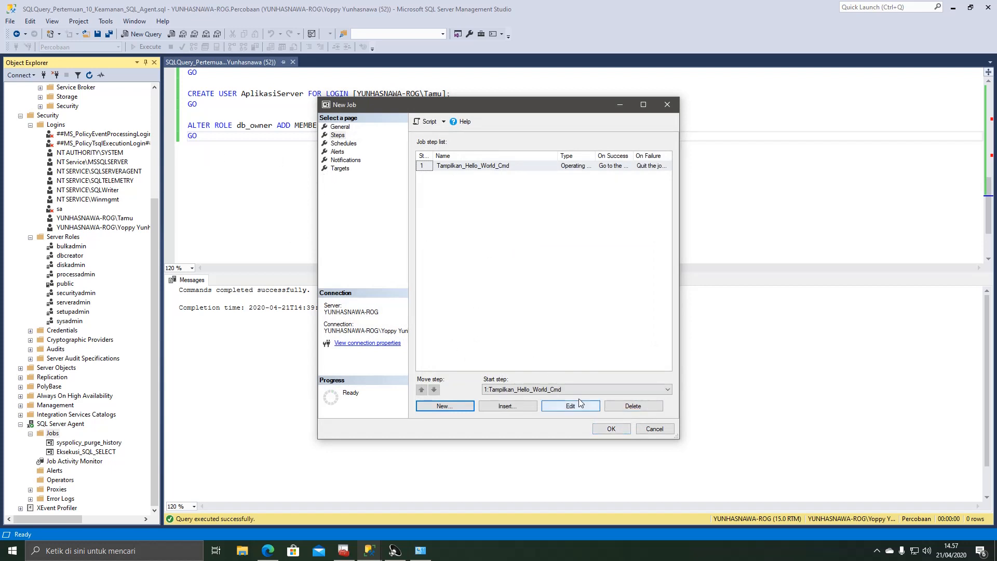
left_click(603, 429)
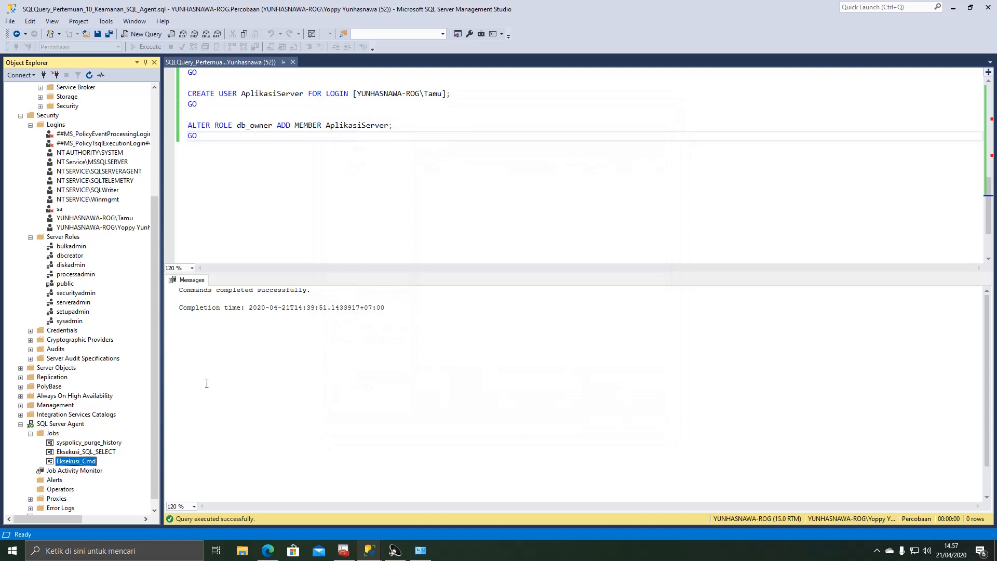
left_click_drag(154, 444, 154, 453)
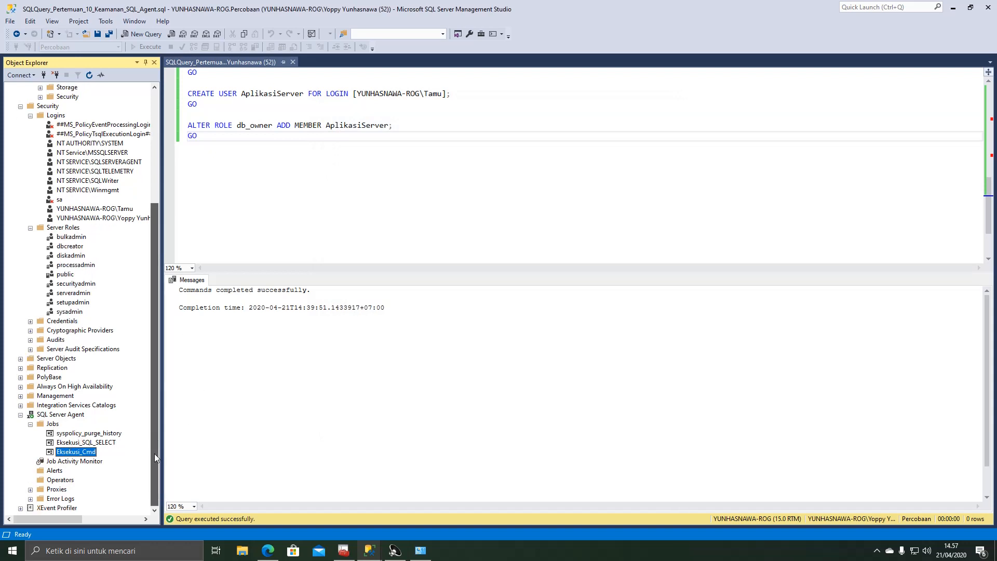
- Start the Eksekusi_Cmd job and close its start report
right_click(82, 452)
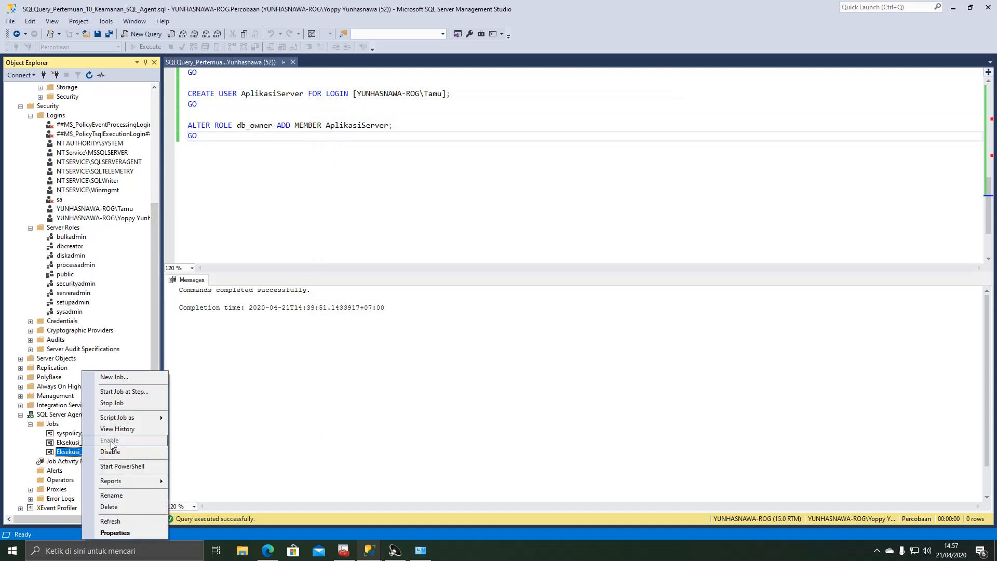
left_click(145, 396)
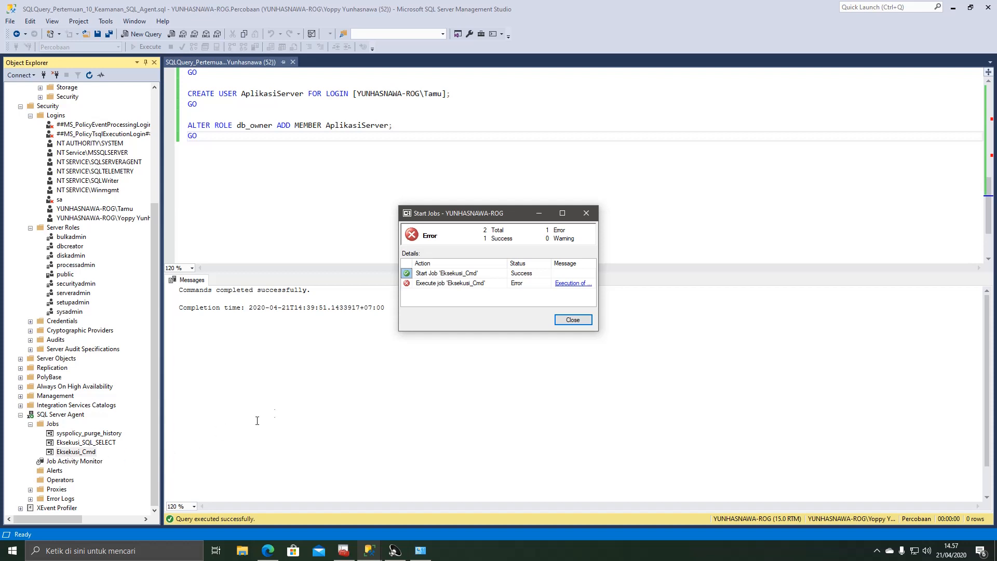
left_click(573, 320)
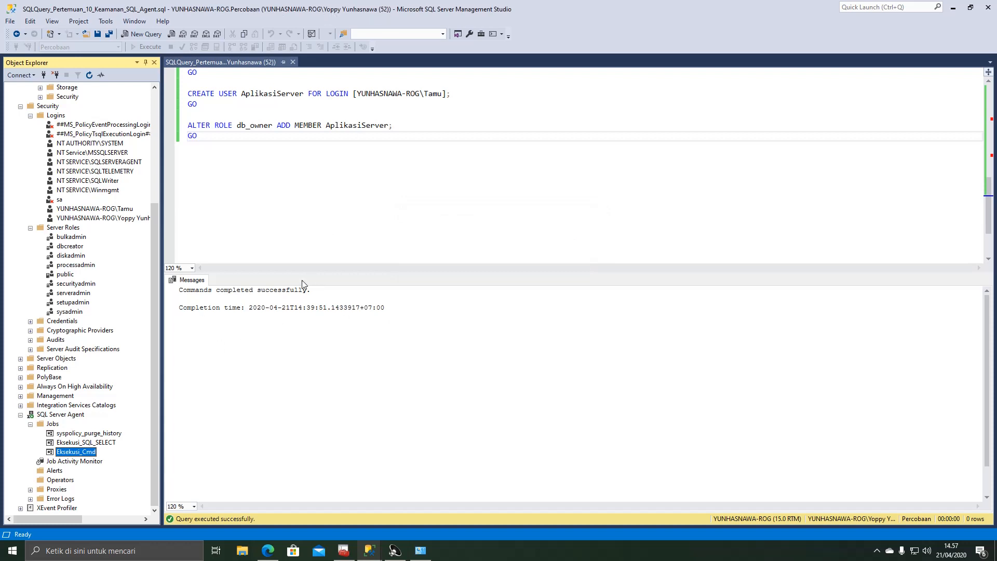
- Review the Eksekusi_Cmd job's owner and its step type in the job properties, and close them without changes
right_click(94, 451)
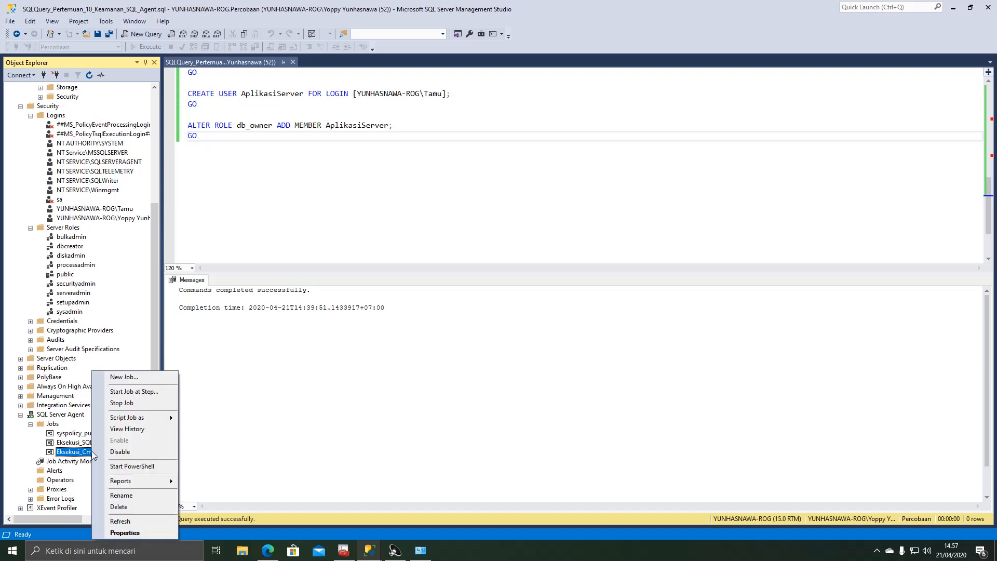
left_click(125, 533)
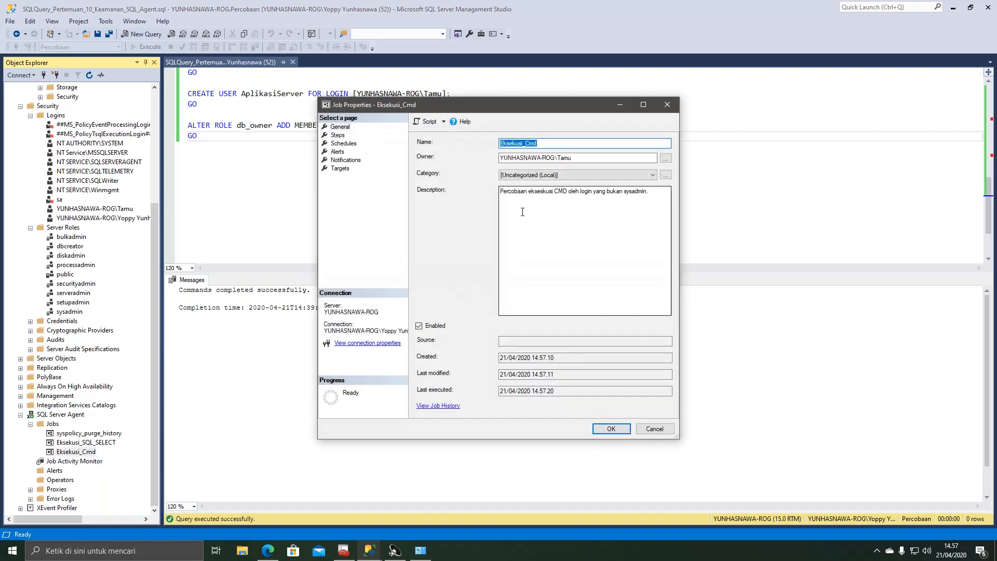
left_click_drag(574, 157, 497, 158)
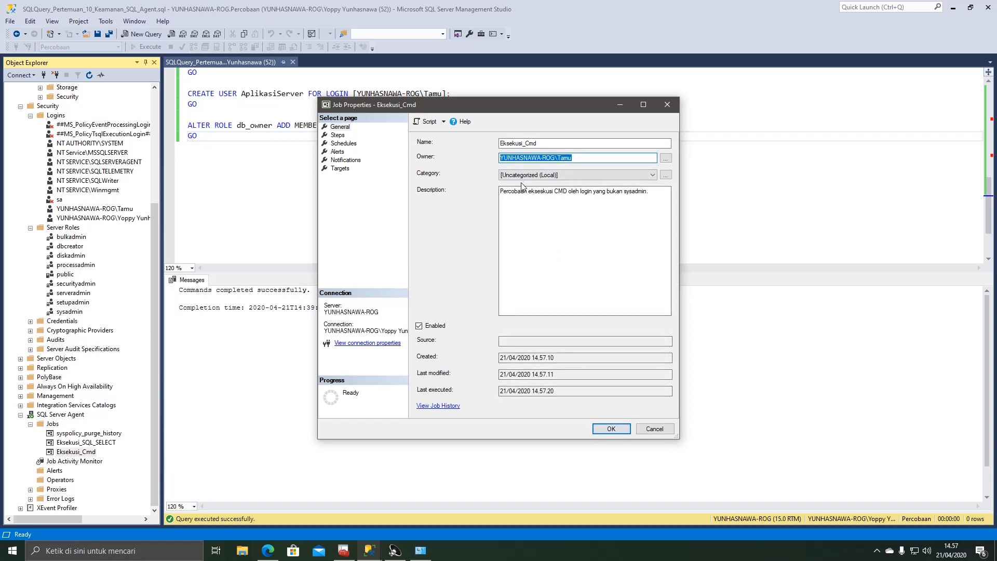
left_click_drag(571, 159, 493, 156)
left_click(342, 135)
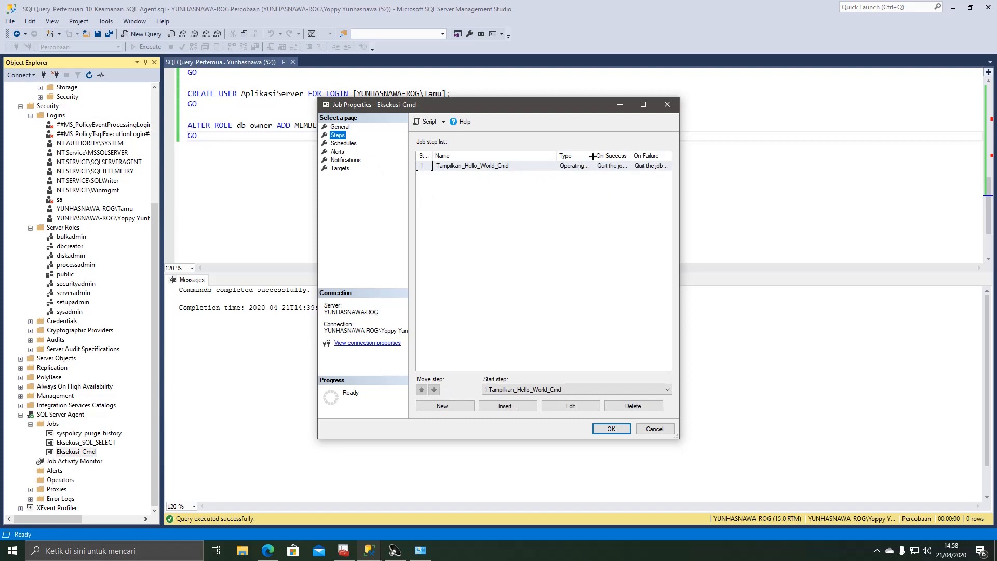
left_click_drag(594, 156, 624, 155)
left_click(643, 105)
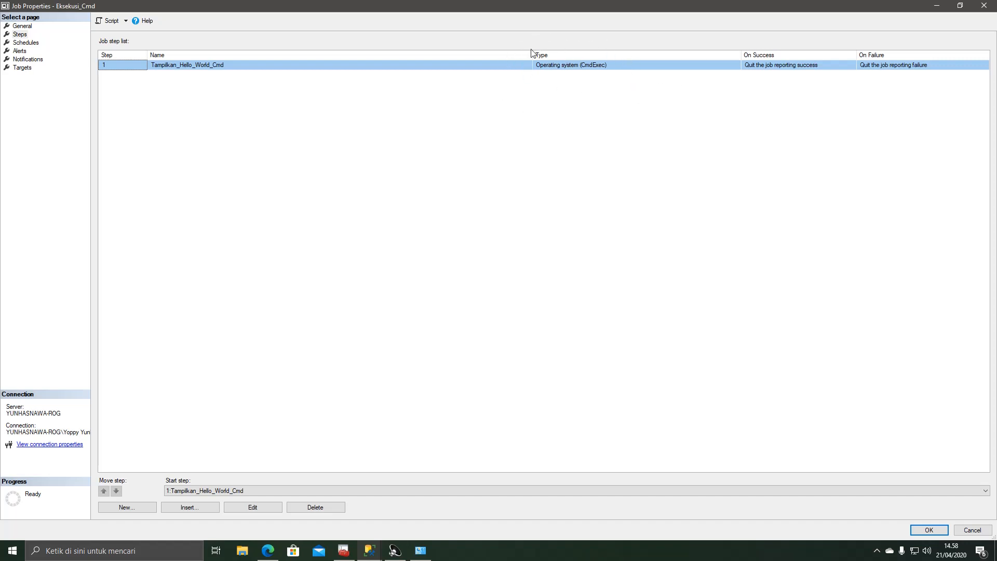
left_click(960, 6)
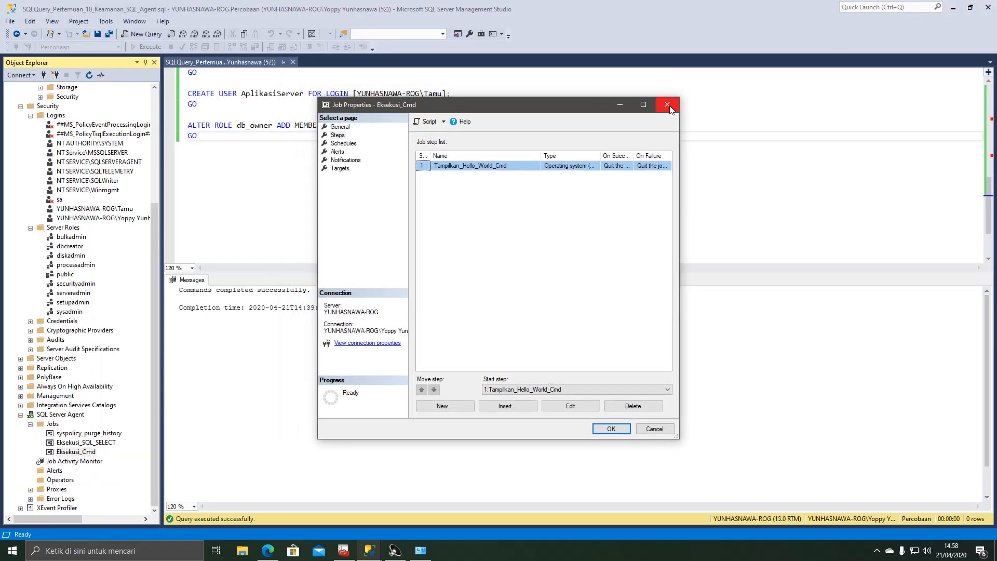
left_click(669, 106)
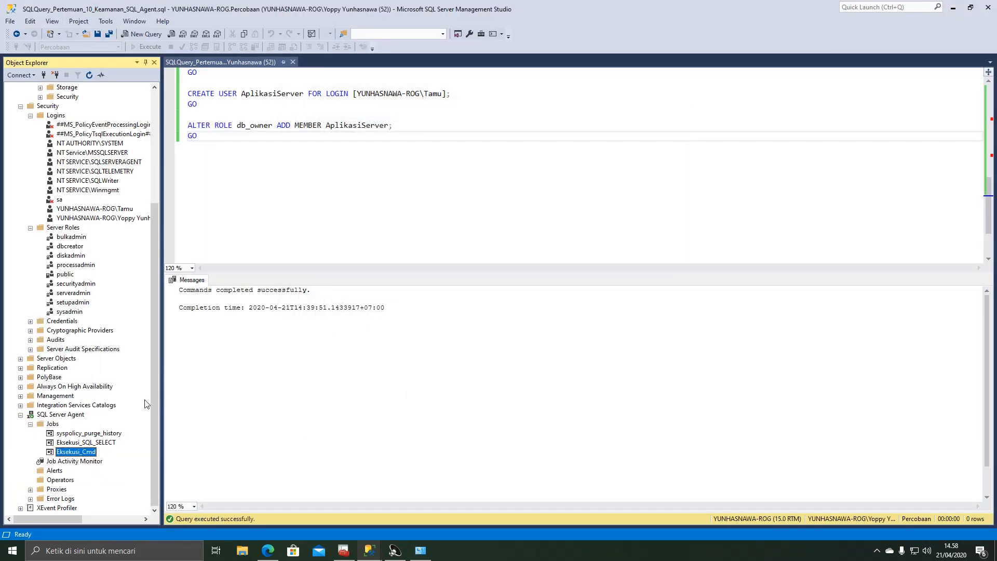
- Read the failed step's message in the Eksekusi_Cmd job history, and close the log viewer
right_click(92, 453)
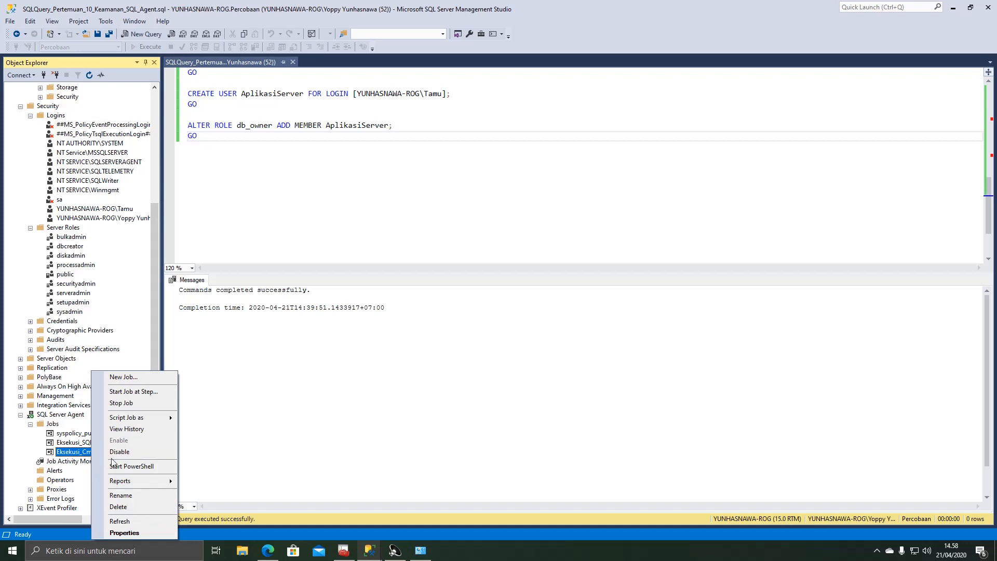
left_click(138, 429)
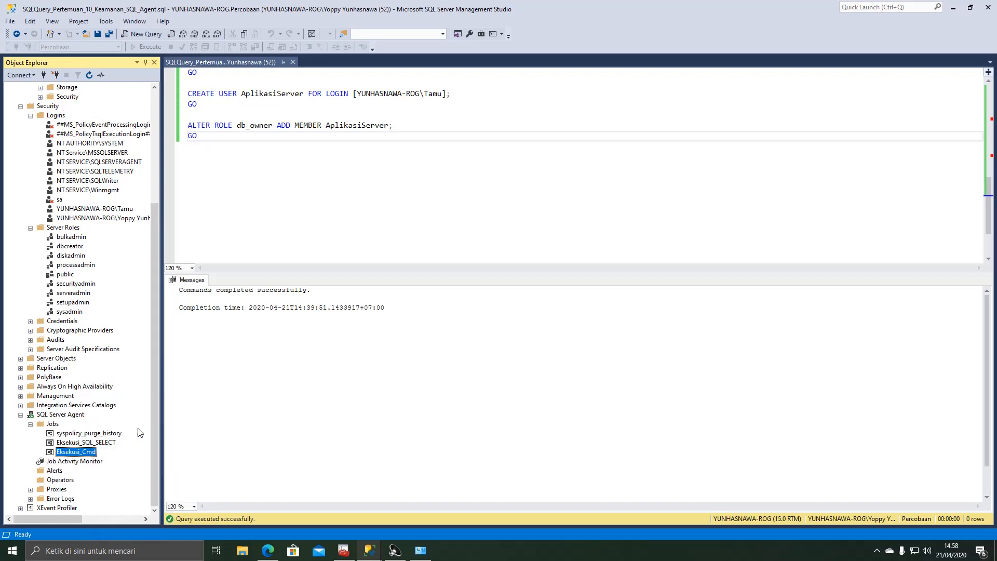
left_click(437, 154)
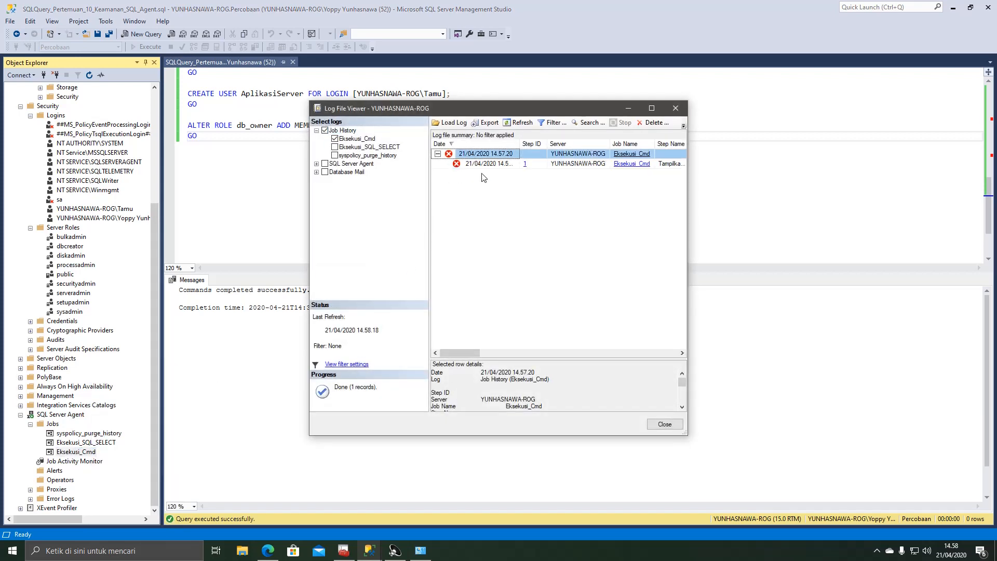
left_click(485, 164)
left_click(651, 108)
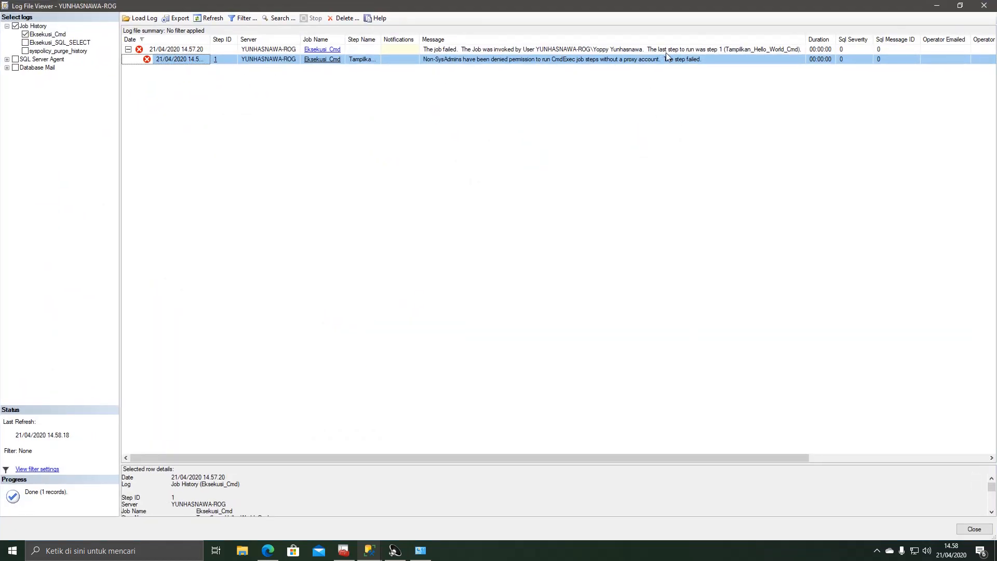
left_click_drag(272, 463, 283, 301)
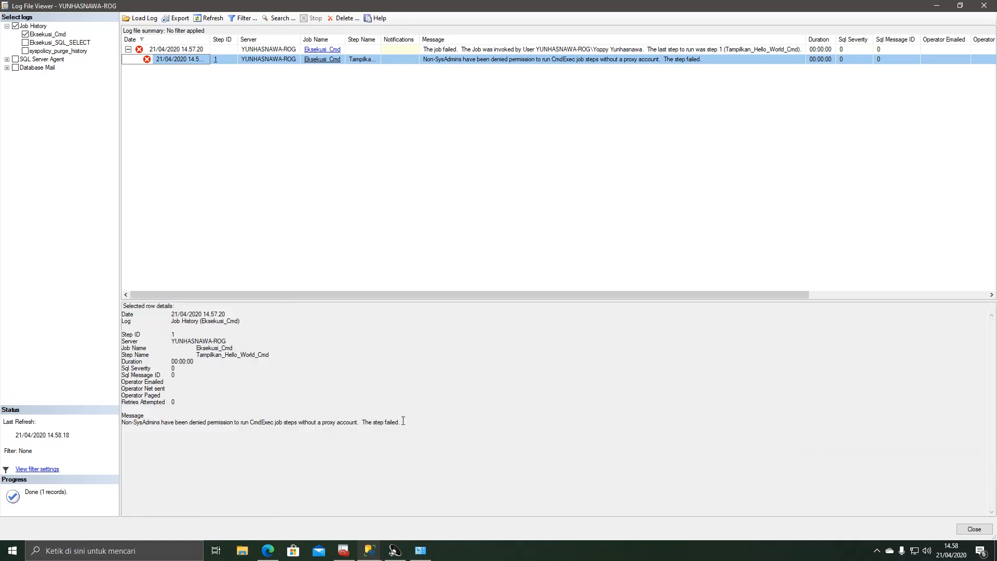
left_click_drag(400, 423, 109, 421)
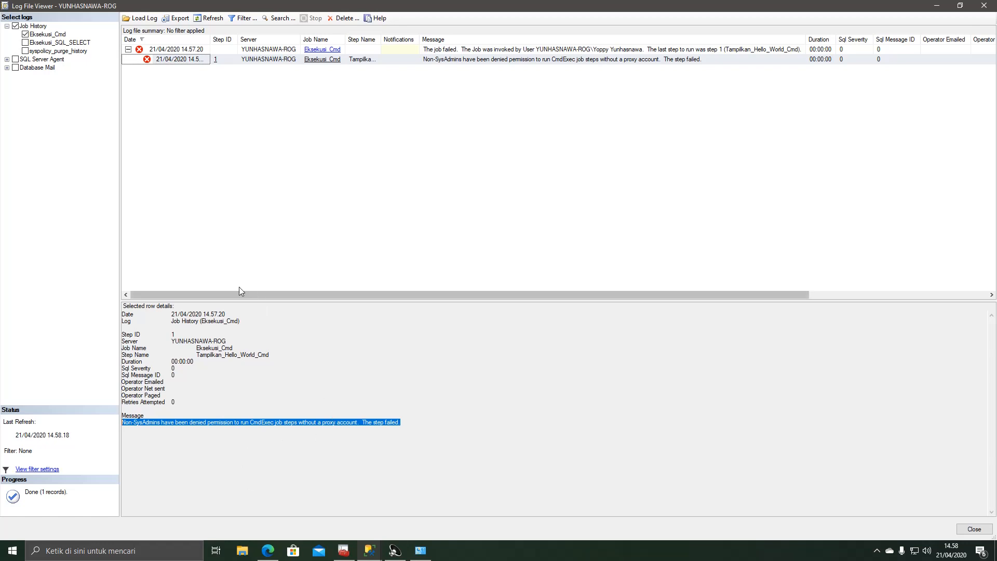
left_click(324, 426)
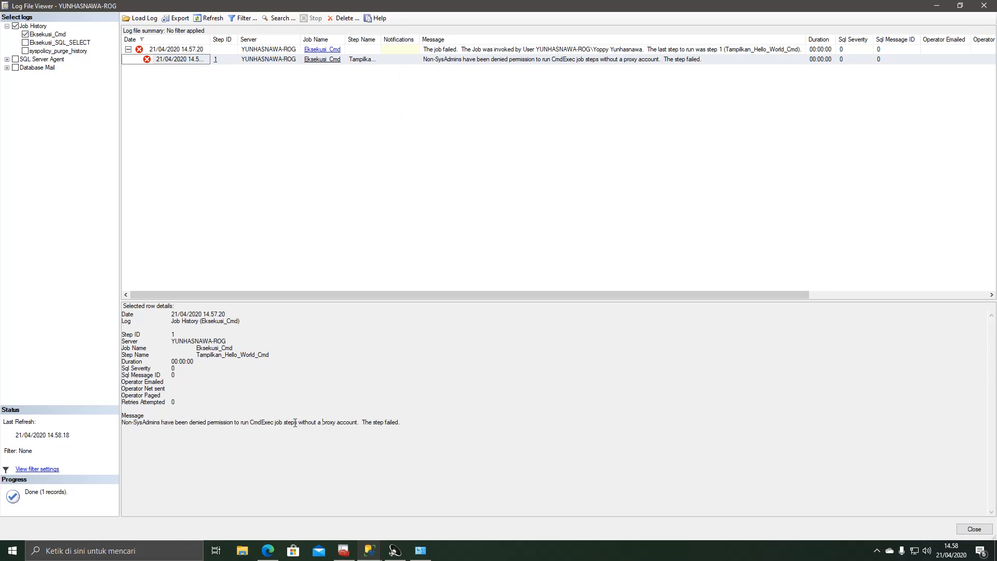
left_click_drag(276, 422, 361, 425)
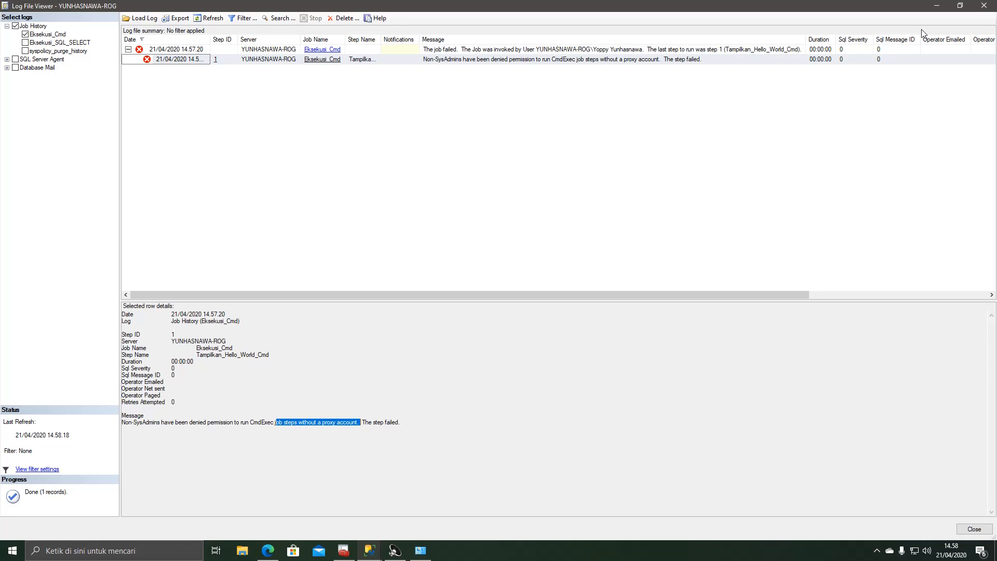
left_click(961, 6)
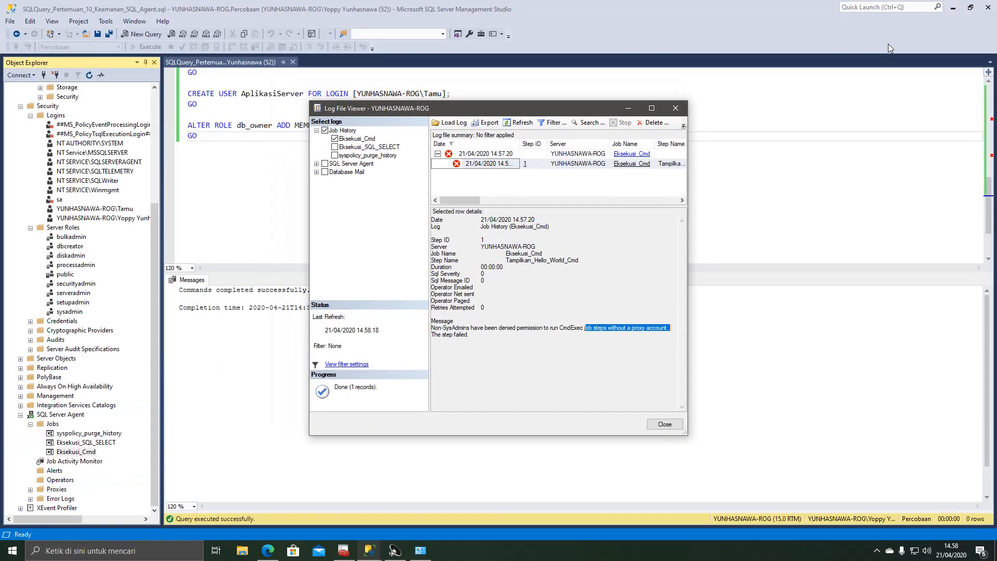
left_click(677, 108)
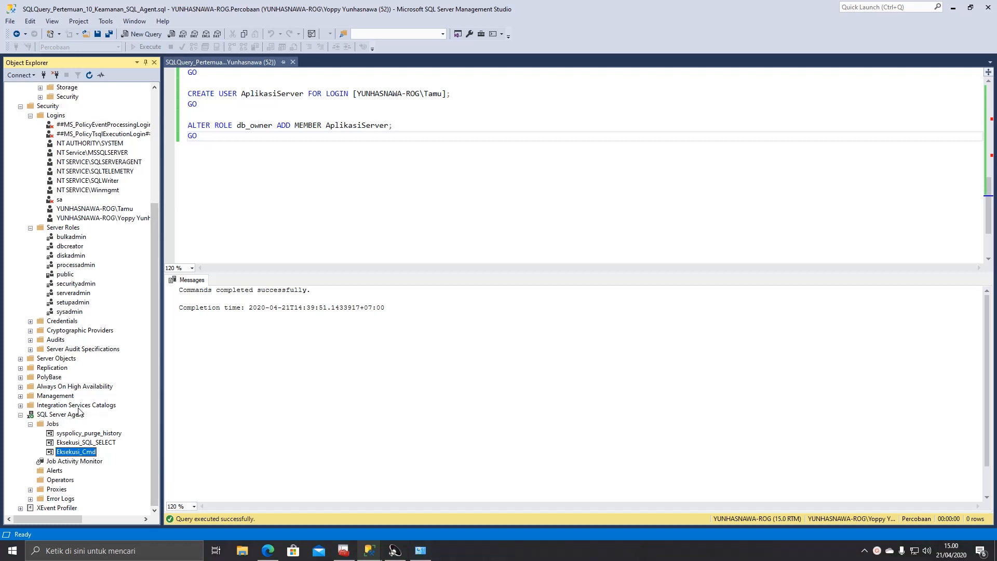
- Tidy the object tree by collapsing SQL Server Agent, Databases, Server Roles and Logins, with Security expanded
left_click(20, 414)
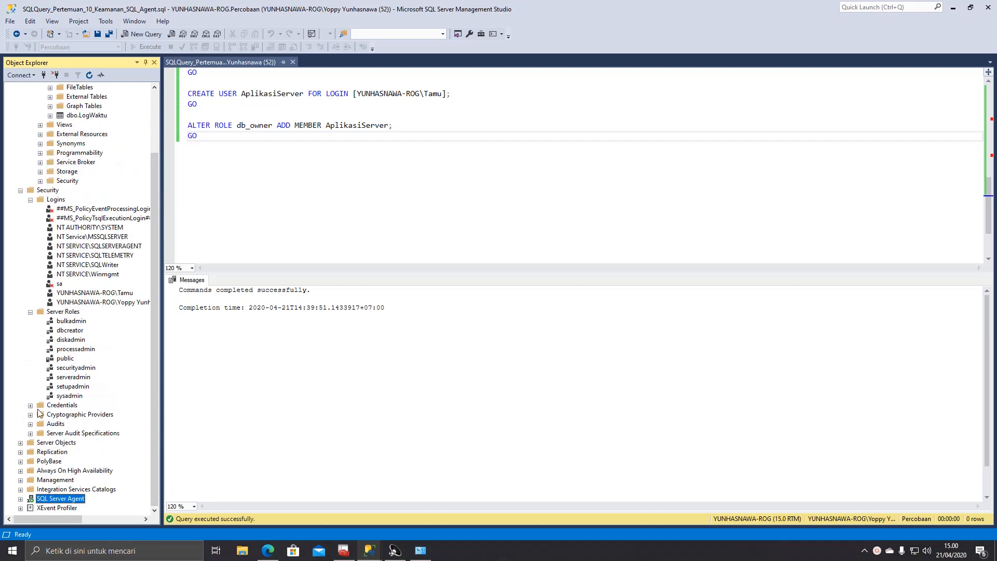
left_click(30, 312)
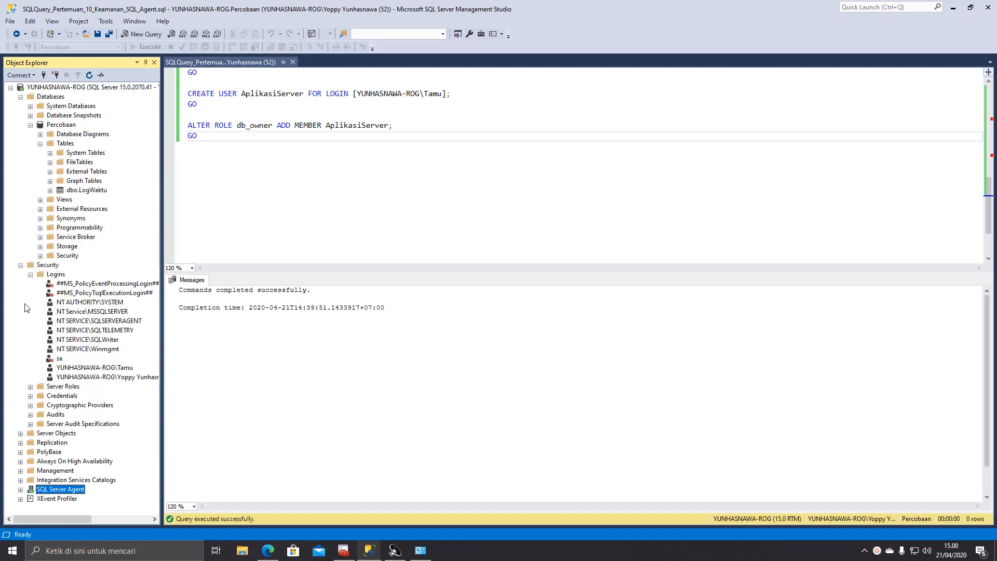
left_click(20, 265)
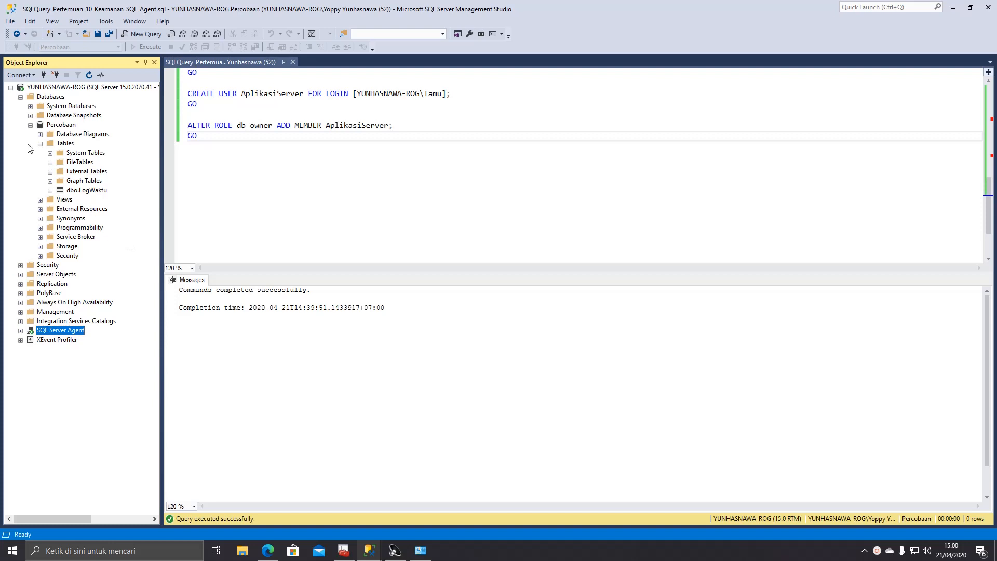
left_click(30, 125)
left_click(20, 97)
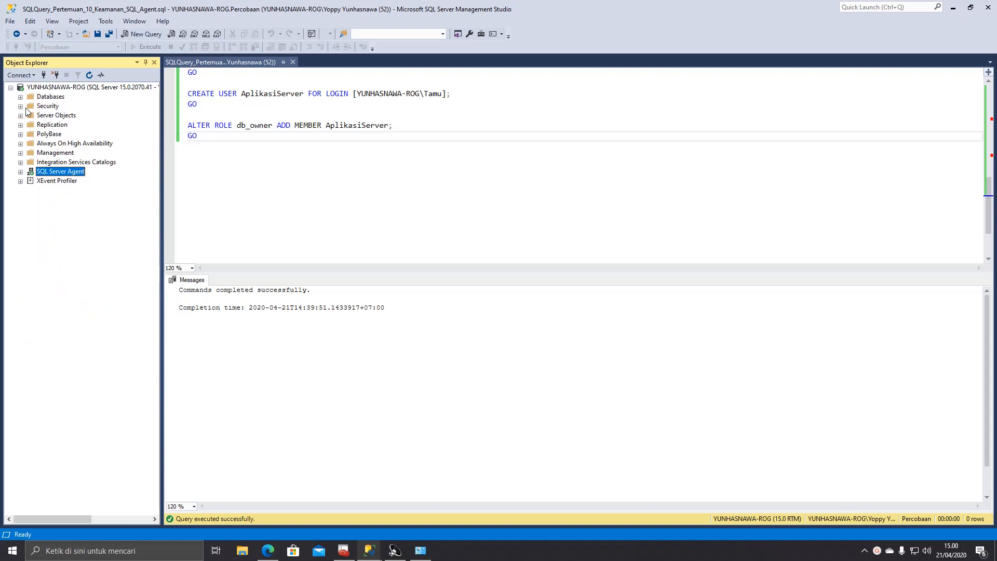
left_click(20, 106)
left_click(30, 115)
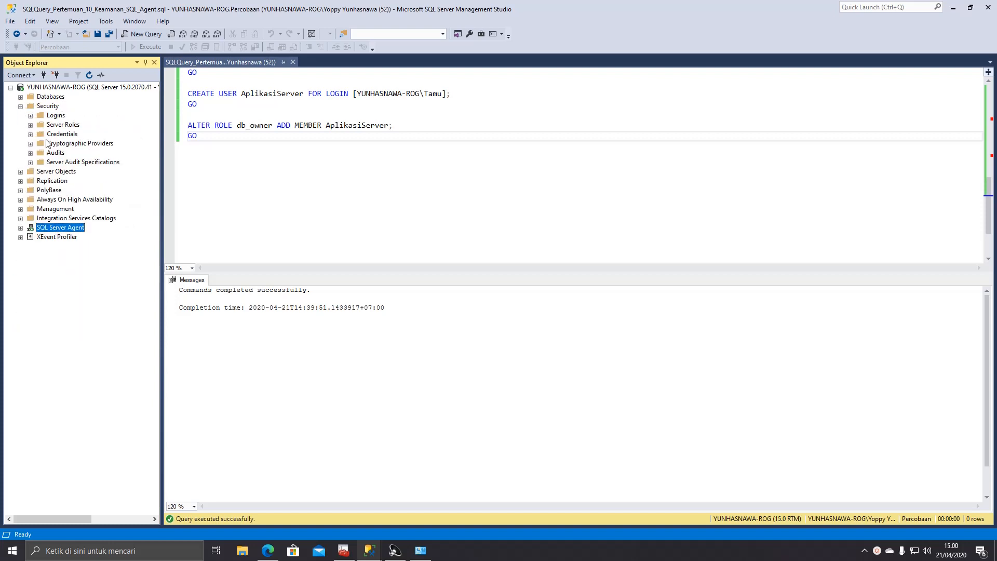
- Start a new server credential and name it CredentialMilikTamu
right_click(53, 136)
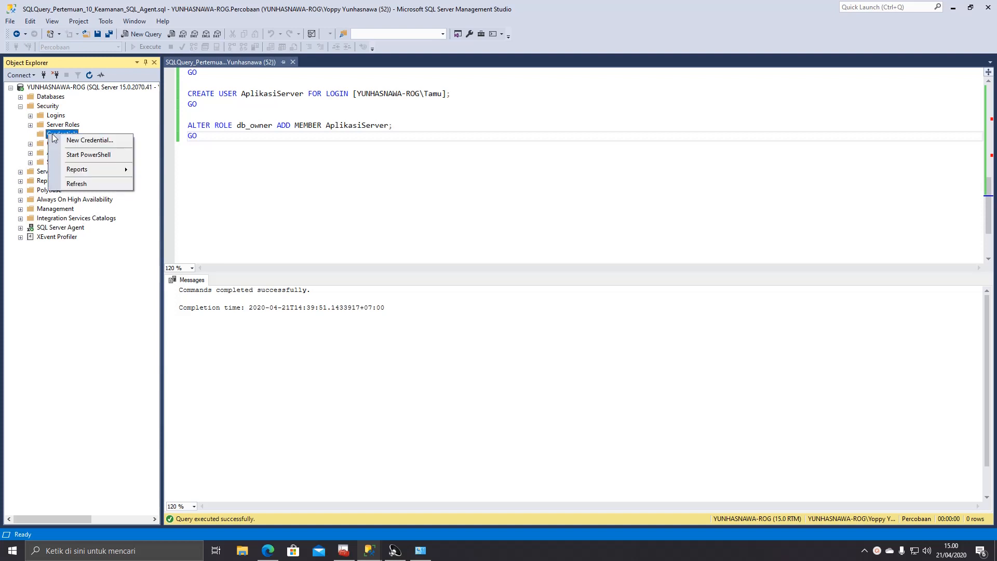
left_click(80, 140)
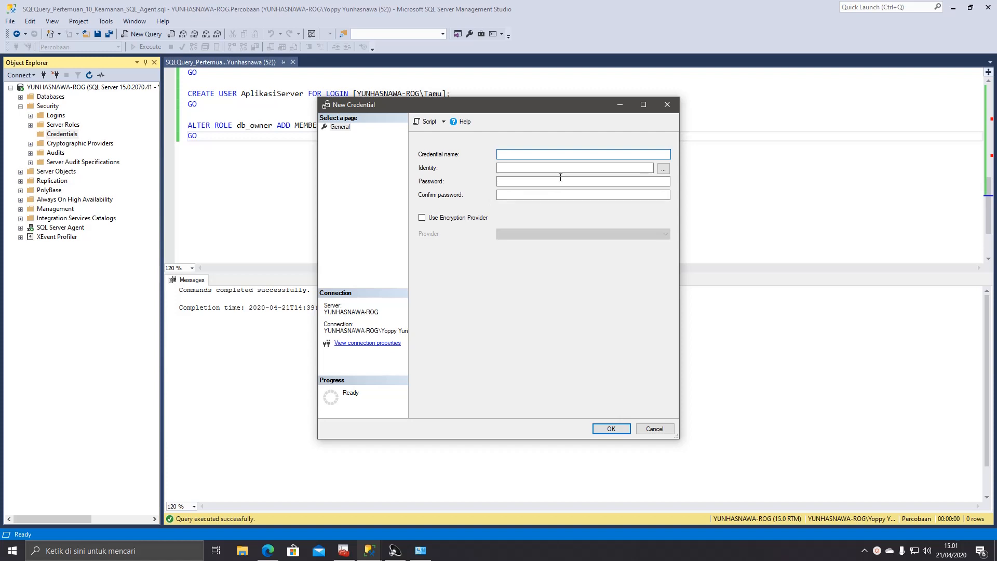
type("CredentialMilikTamu")
key("Left")
key("Left")
key("Left")
key("Left")
key("BackSpace")
type("k")
- Set the credential's identity to the local Windows account Tamu, checking the name before accepting it
left_click(651, 168)
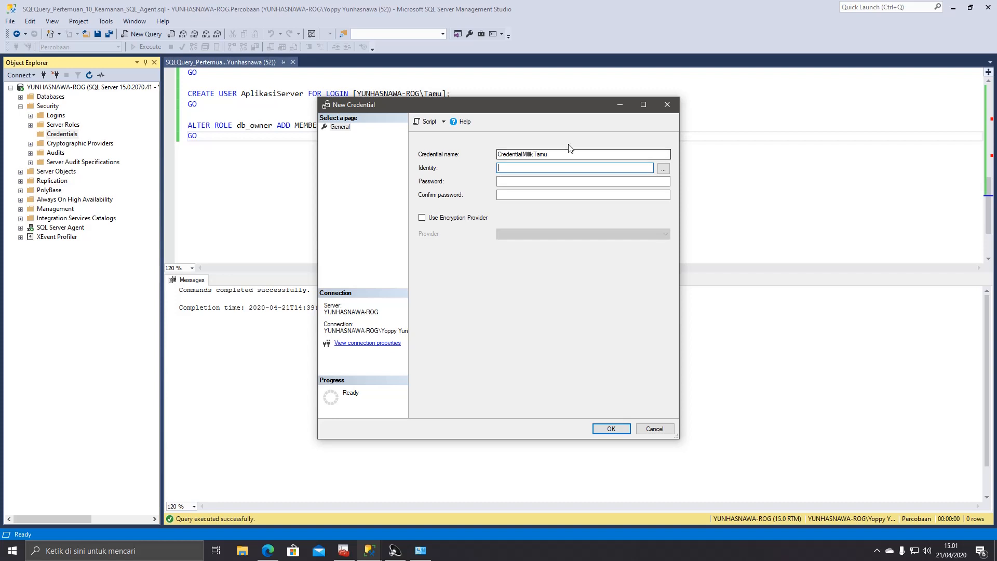
left_click(664, 168)
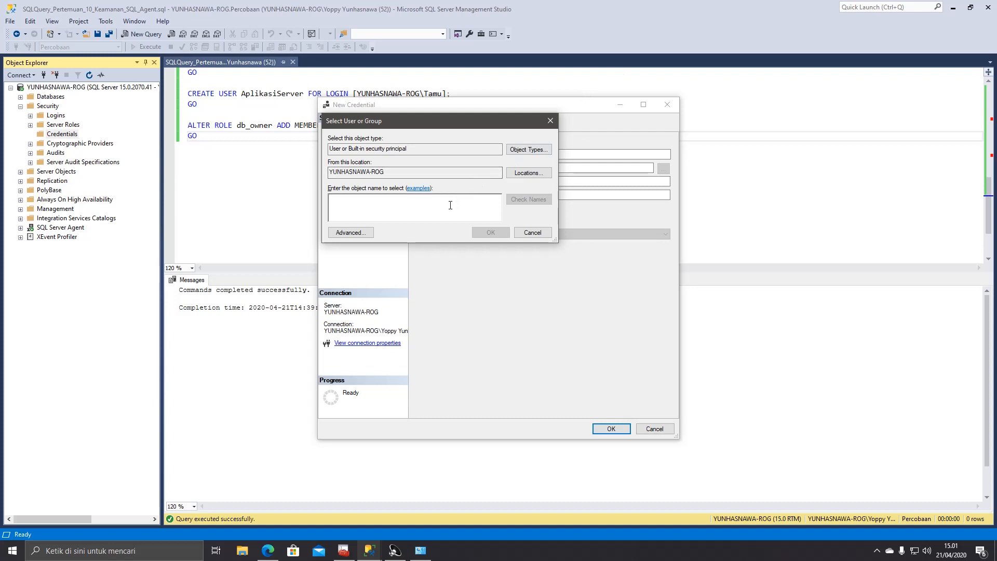
type("Tamu")
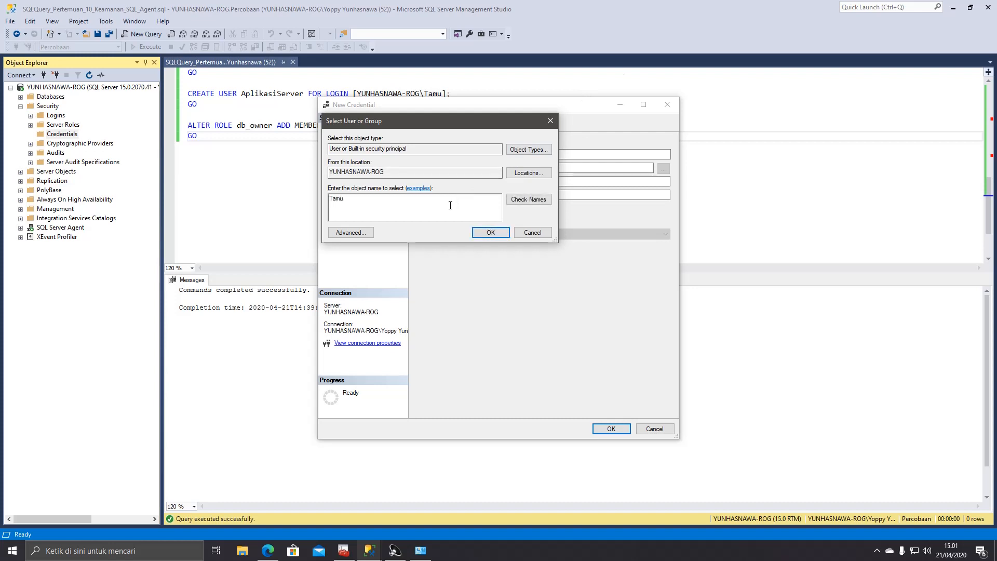
left_click(510, 199)
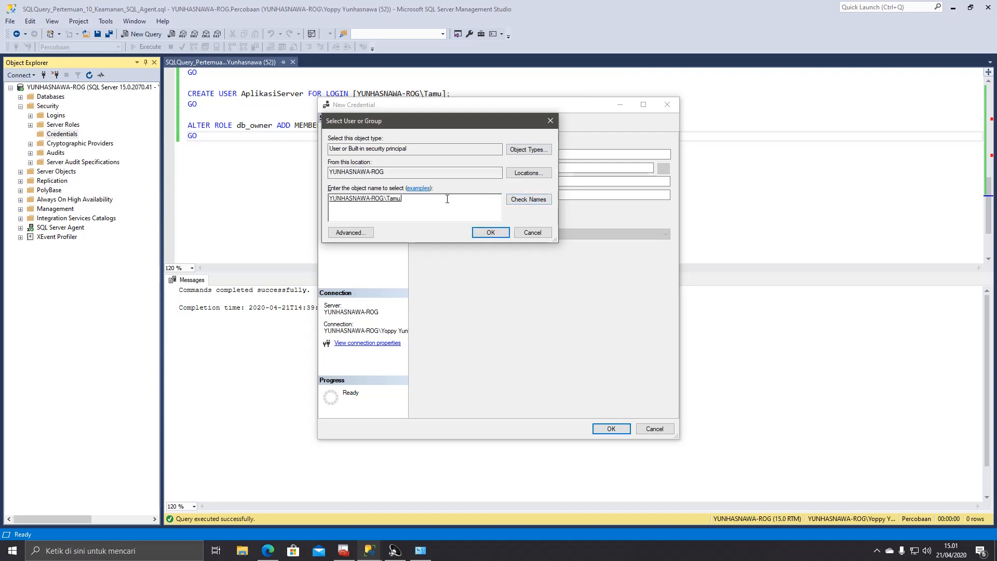
left_click_drag(402, 199, 328, 199)
left_click(483, 232)
- Check the Tamu account in the Windows account list, and return to the credential's empty password field
left_click(531, 182)
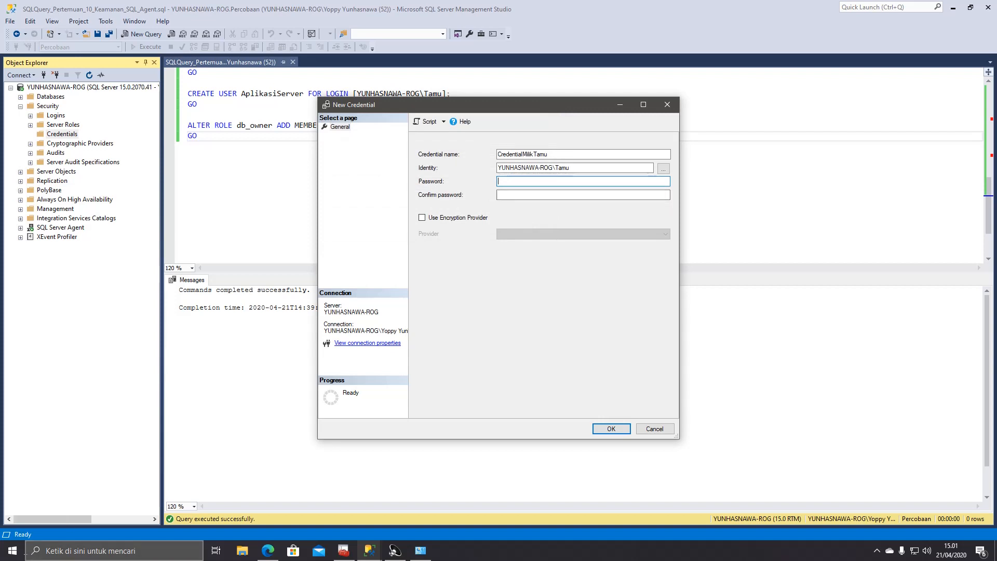
left_click(12, 551)
left_click(19, 432)
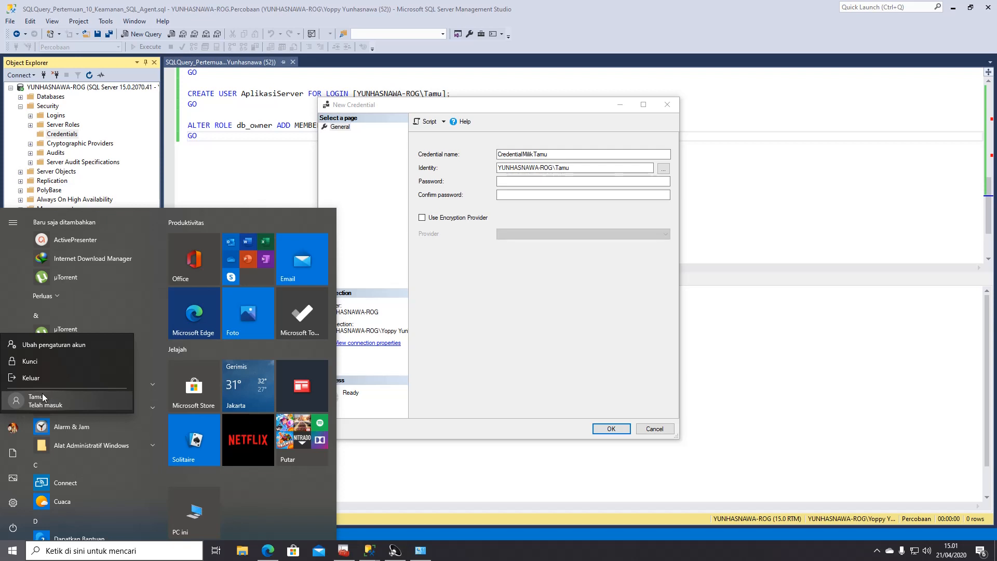
left_click(505, 283)
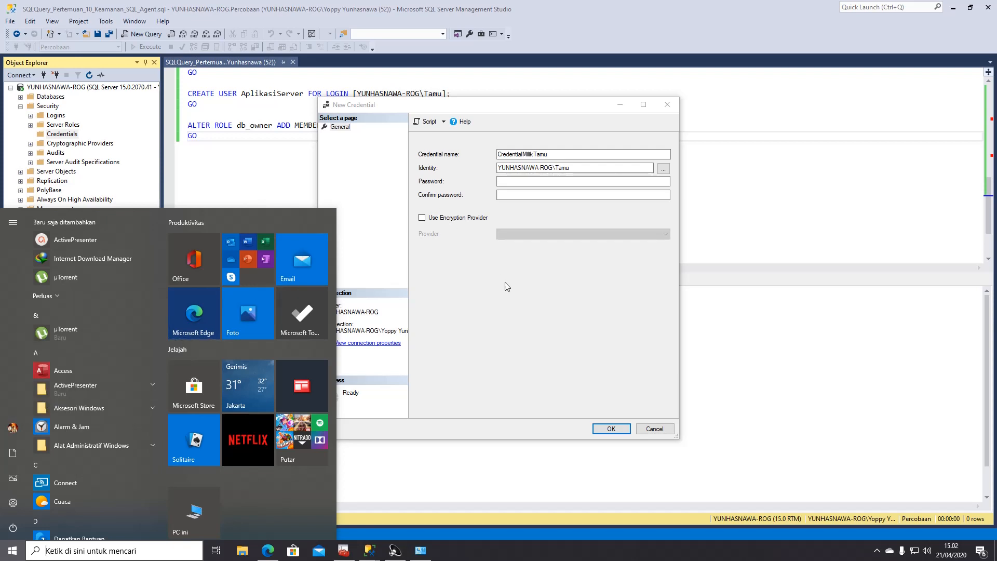
left_click(508, 183)
left_click(518, 181)
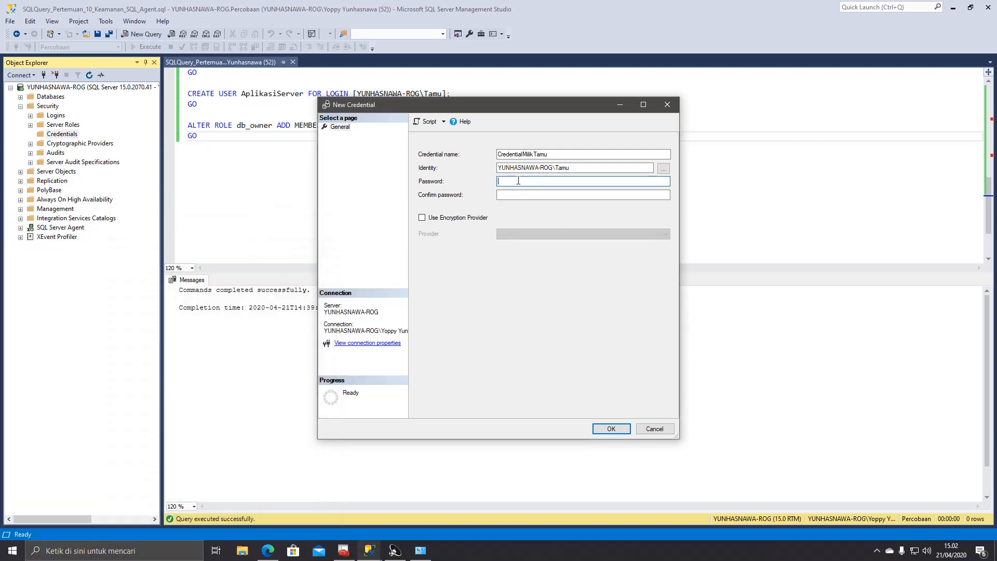
- Enter and confirm the Tamu account's password, and create the credential
key("Tab")
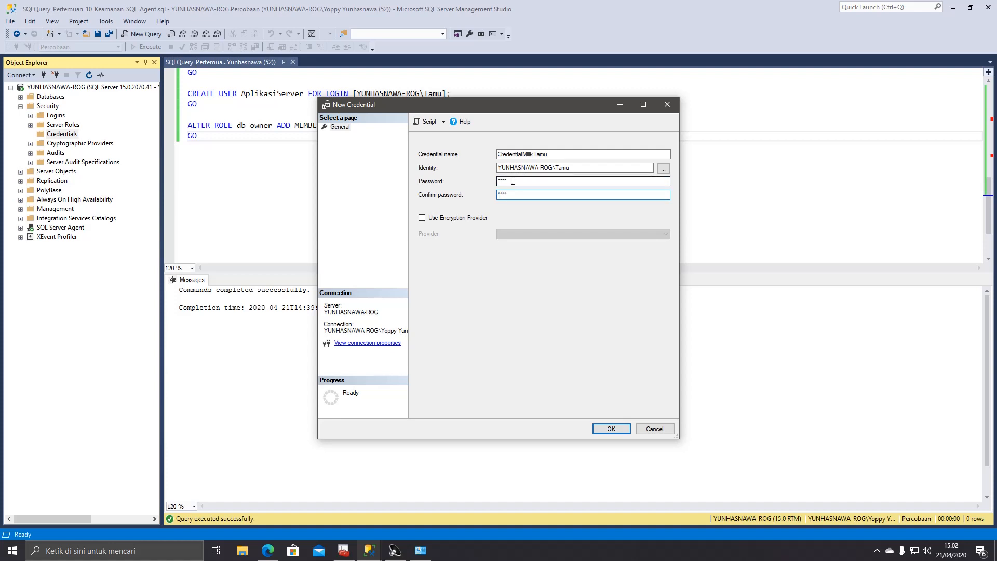
left_click(610, 429)
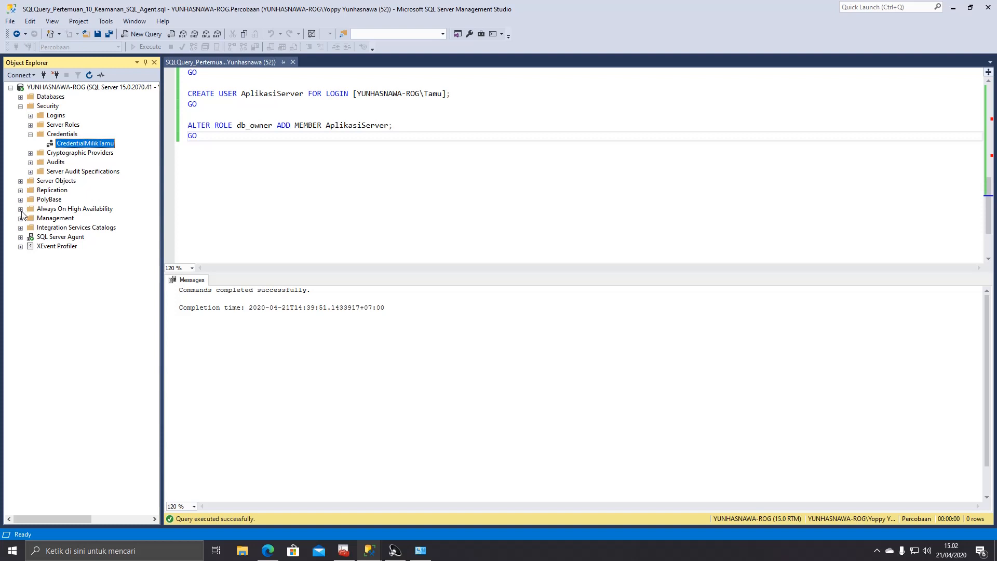
- Expand the SQL Server Agent's Proxies with Jobs collapsed, and examine the CmdExec, PowerShell and SSIS Package Execution categories
left_click(20, 237)
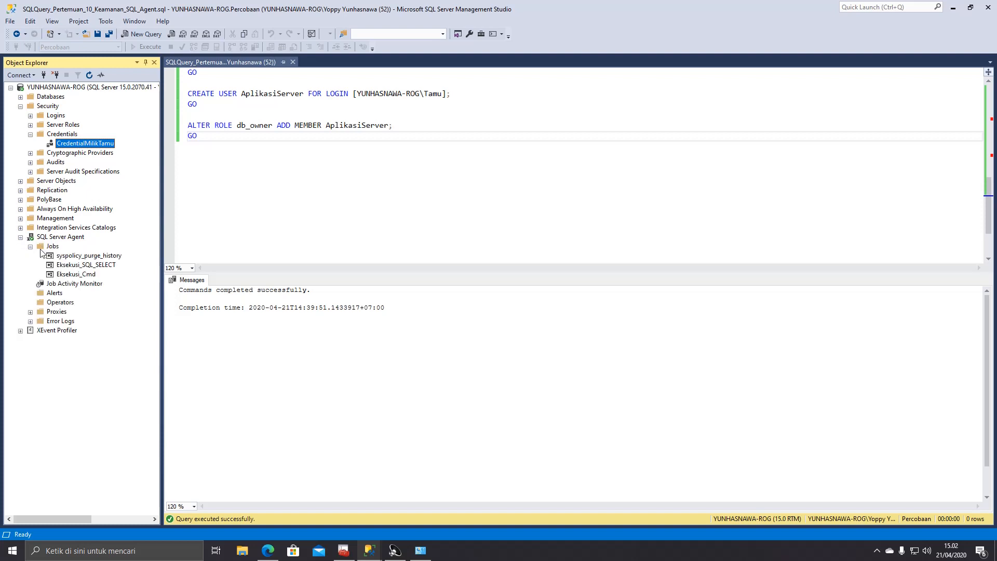
left_click(30, 246)
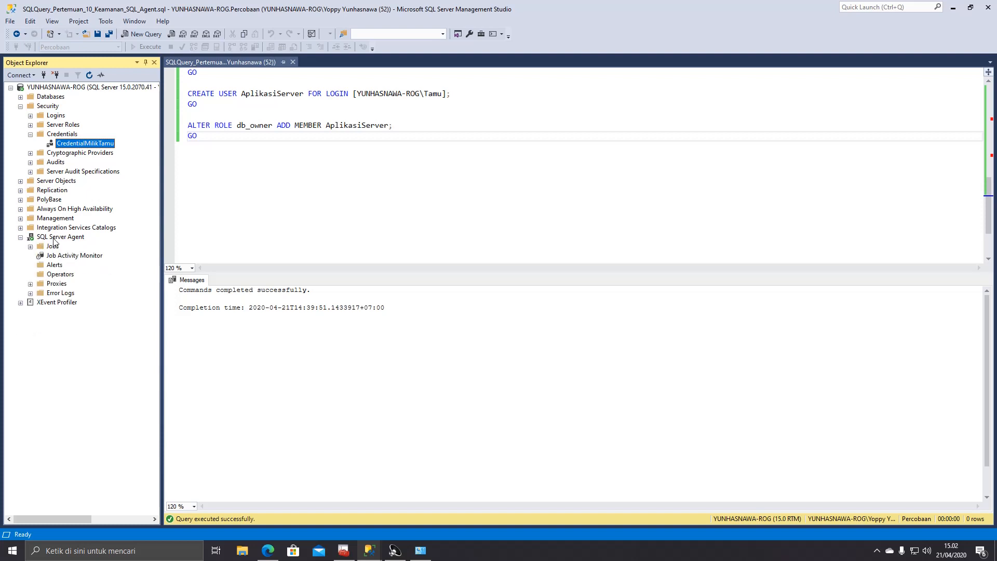
left_click(30, 284)
left_click(52, 285)
left_click(66, 295)
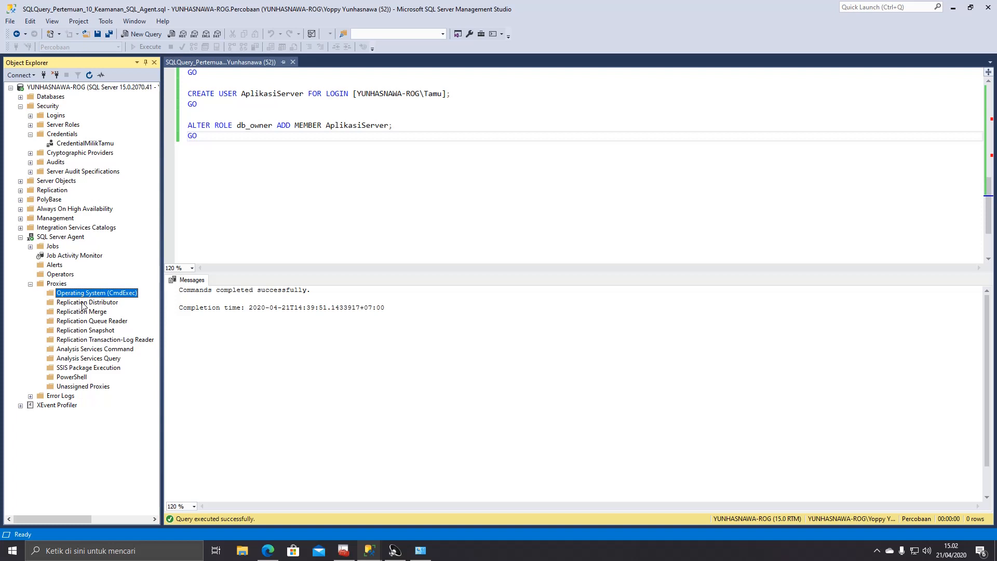
left_click(72, 378)
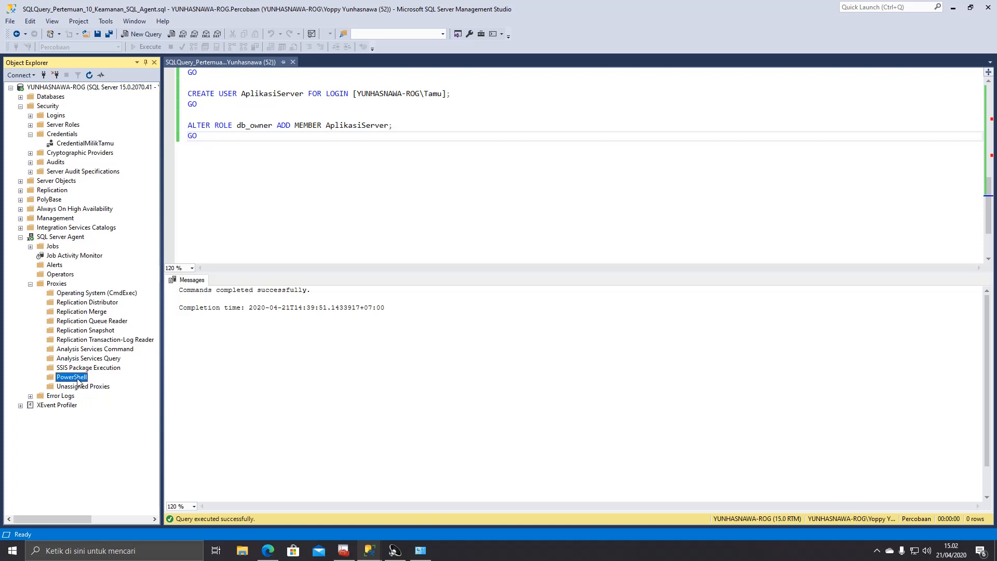
left_click(85, 369)
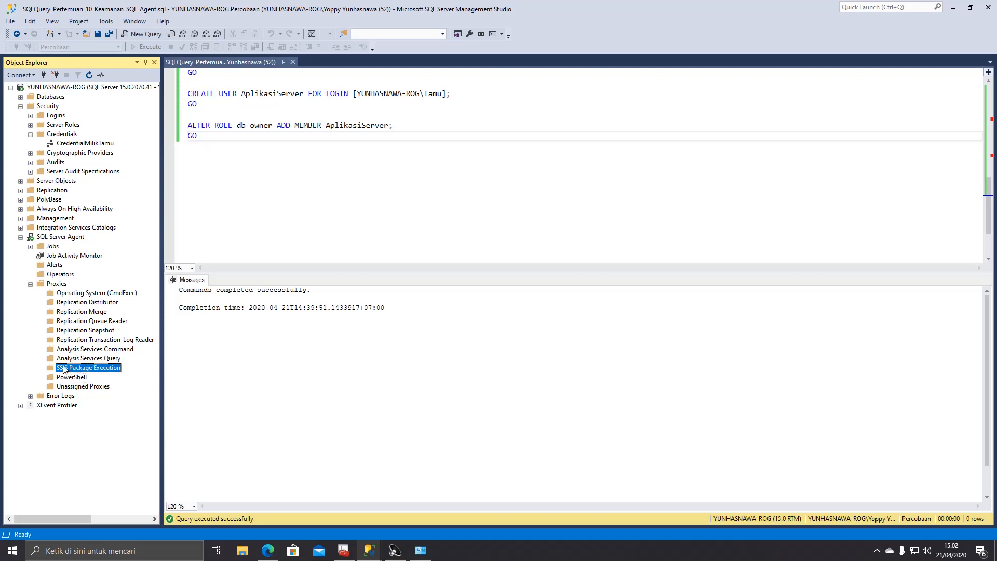
- Start a new Operating System (CmdExec) proxy named ProxyUntukEksekusiCmd and assign it the credential CredentialMilikTamu, checking the credential name
right_click(80, 298)
left_click(115, 302)
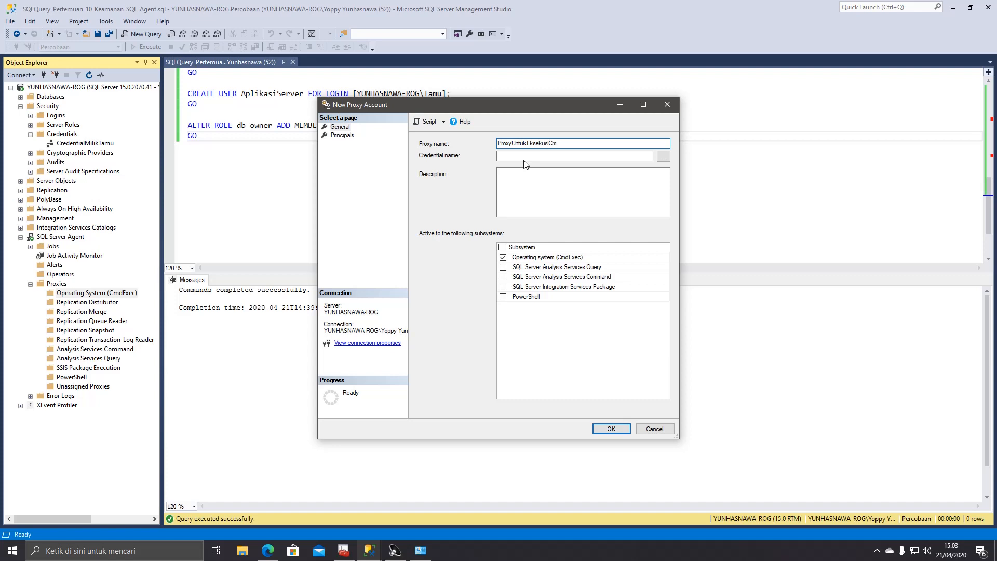
left_click(663, 157)
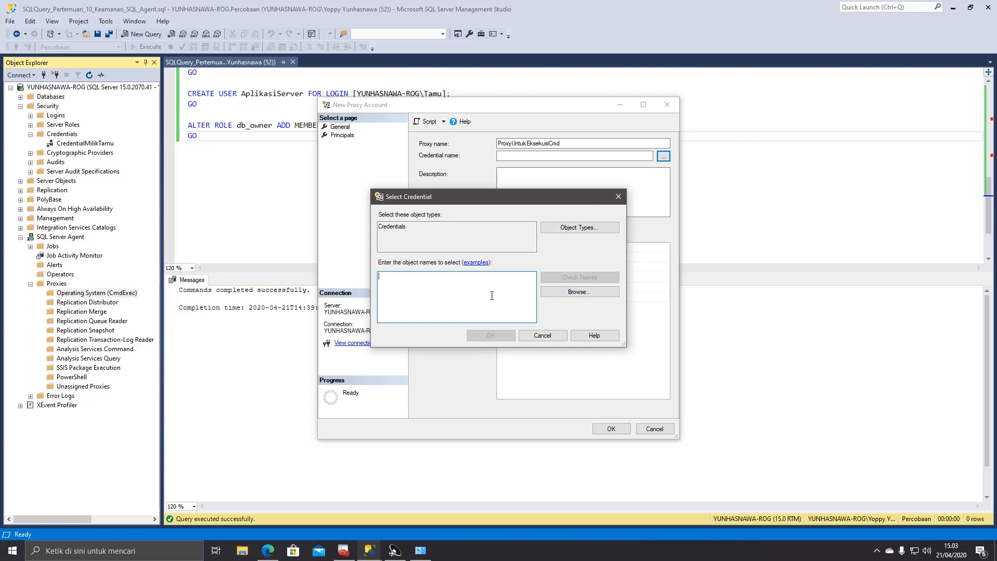
type("CredentialMilikTamu")
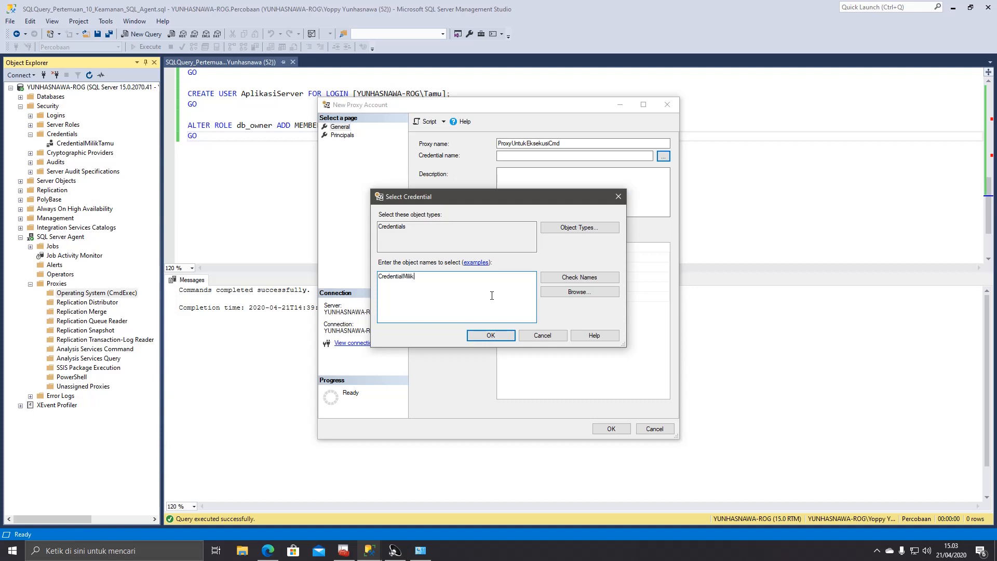
left_click(599, 279)
left_click(512, 336)
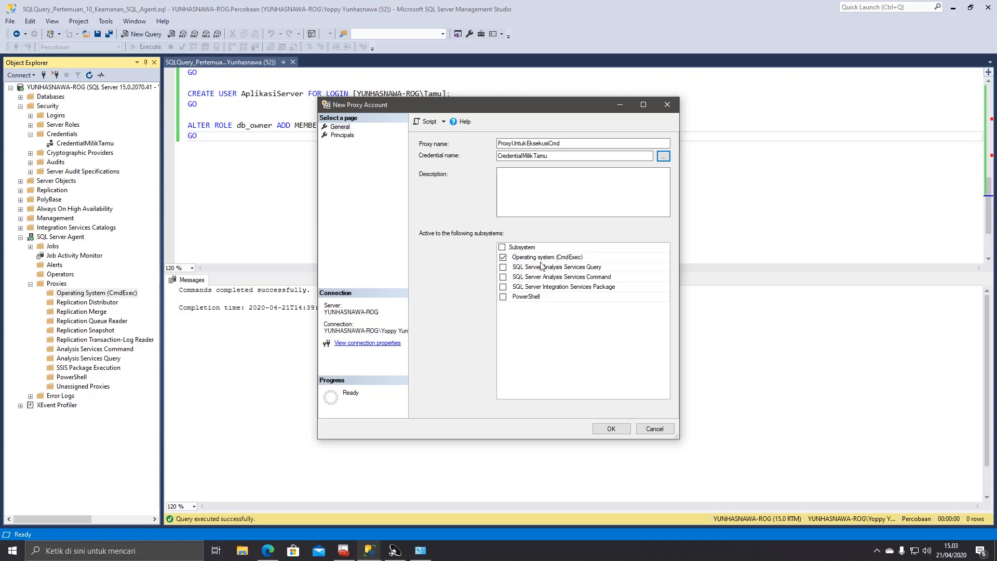
- Add the Tamu SQL login as a principal of the new proxy account and create the proxy
left_click(343, 135)
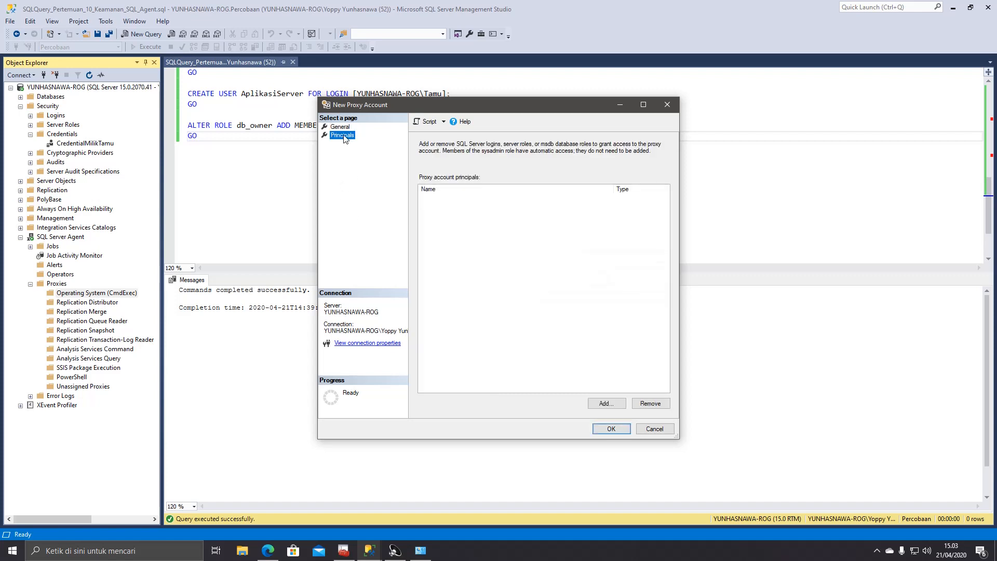
left_click(606, 403)
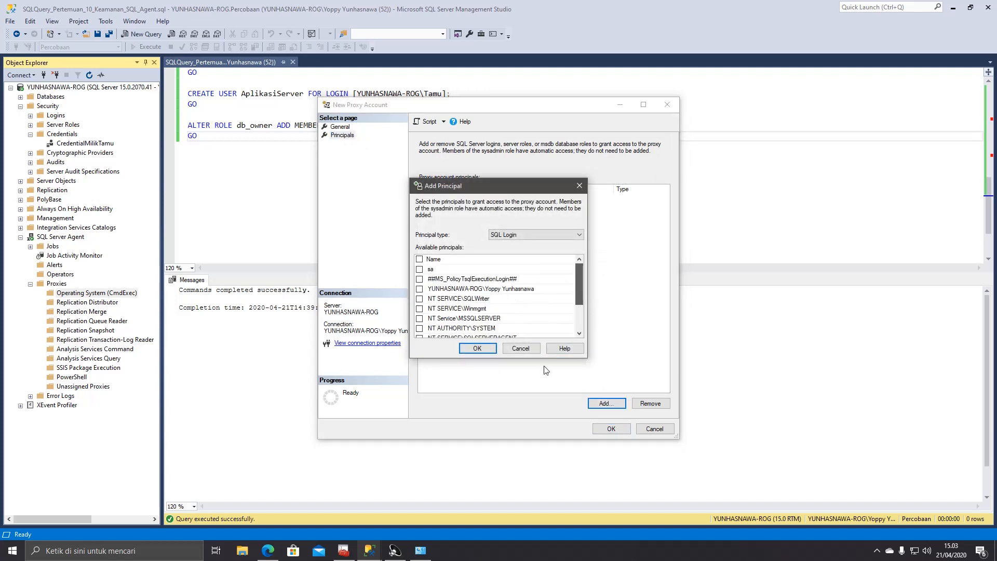
left_click_drag(582, 283, 583, 322)
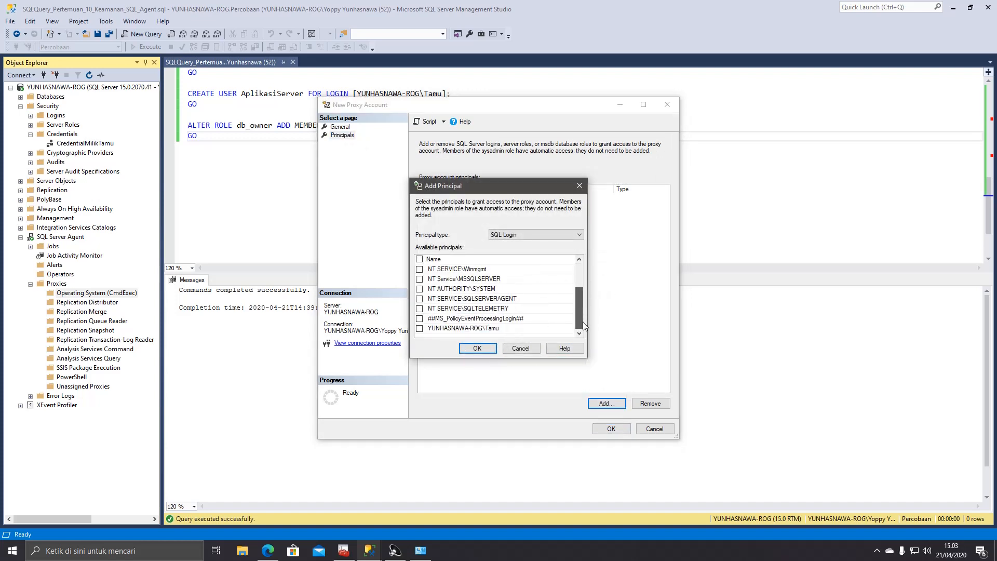
left_click(419, 328)
left_click(475, 348)
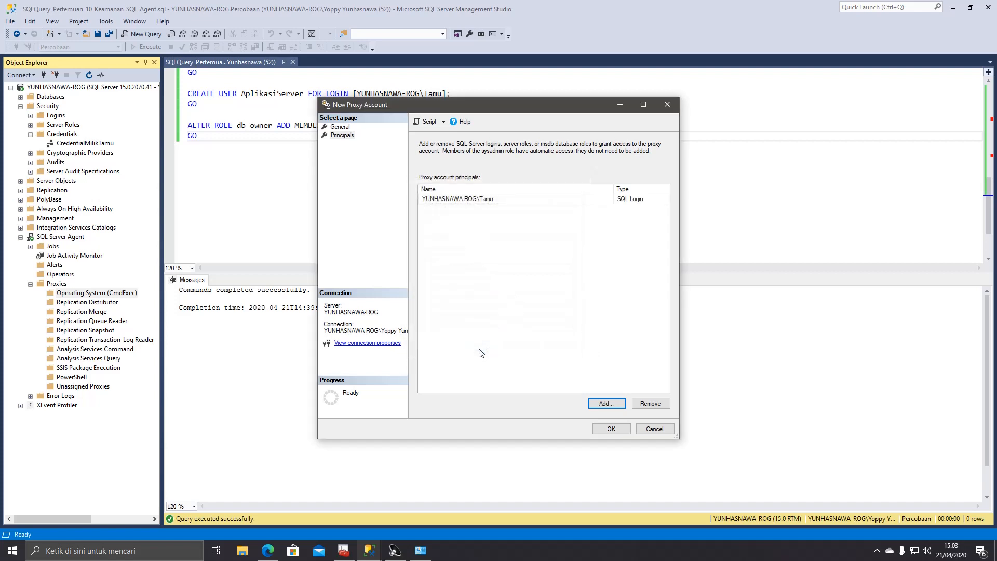
left_click(611, 429)
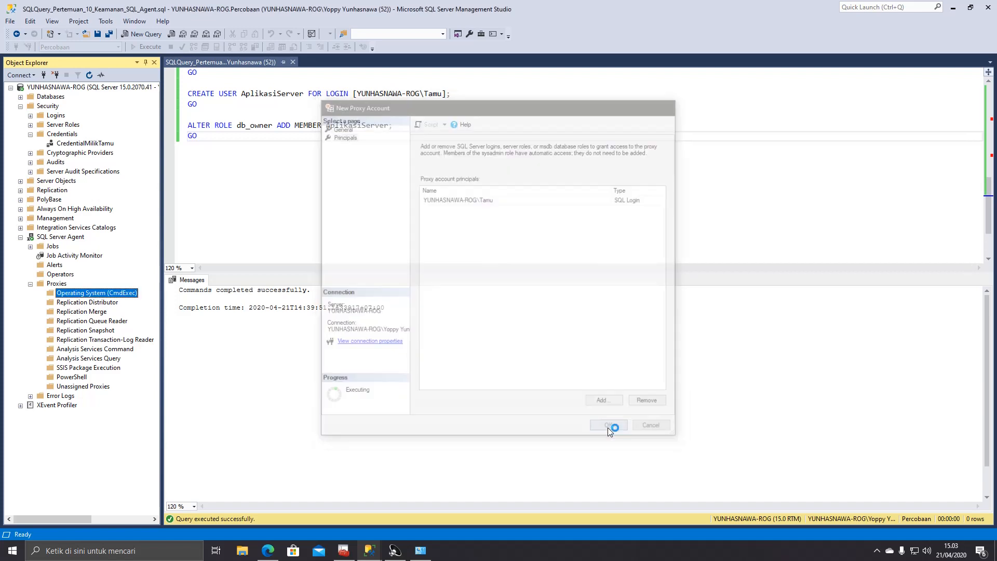
- In the Eksekusi_Cmd job, set the Tampilkan_Hello_World_Cmd step to run as ProxyUntukEksekusiCmd, and save the job
left_click(30, 247)
left_click(78, 274)
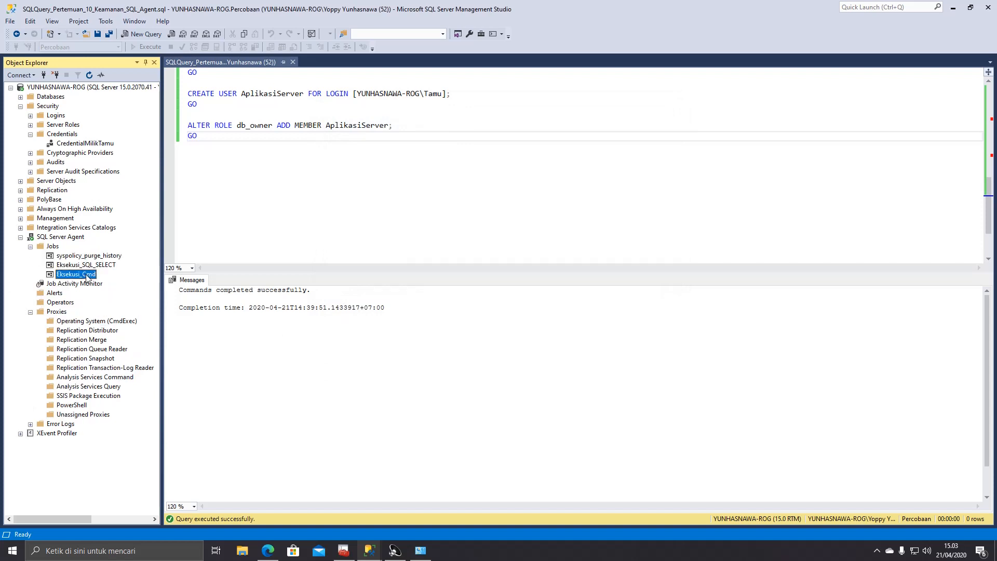
right_click(79, 277)
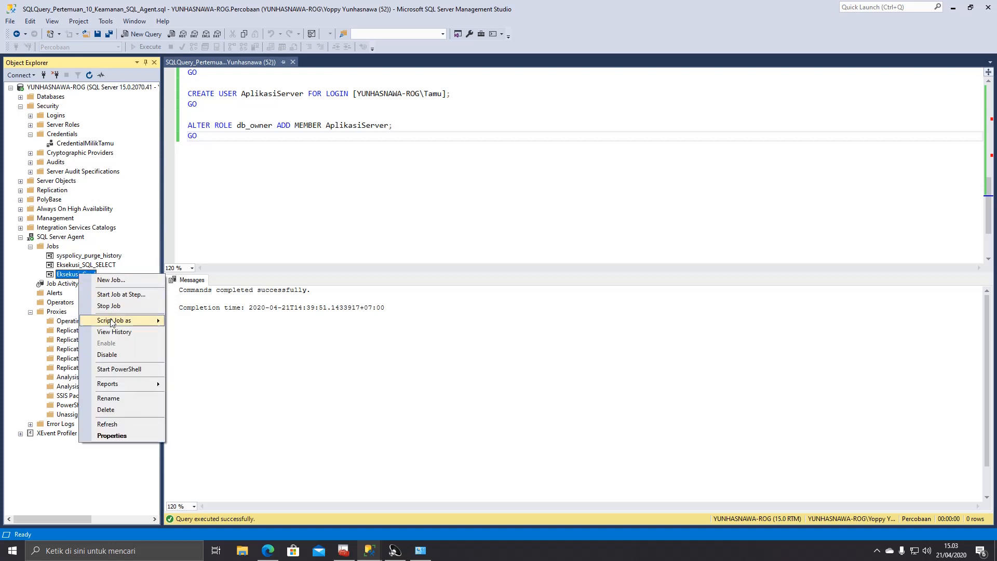
left_click(114, 434)
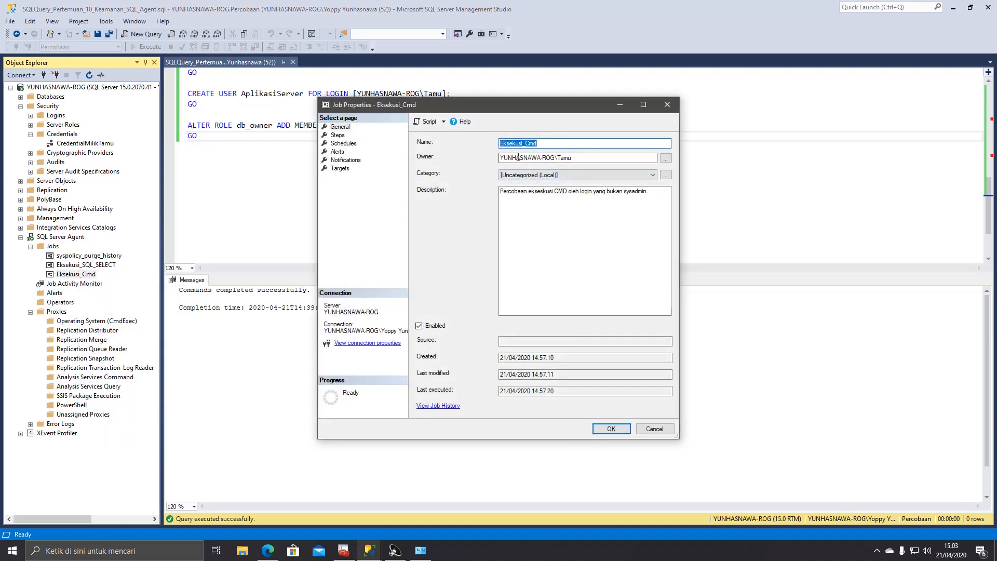
left_click(342, 136)
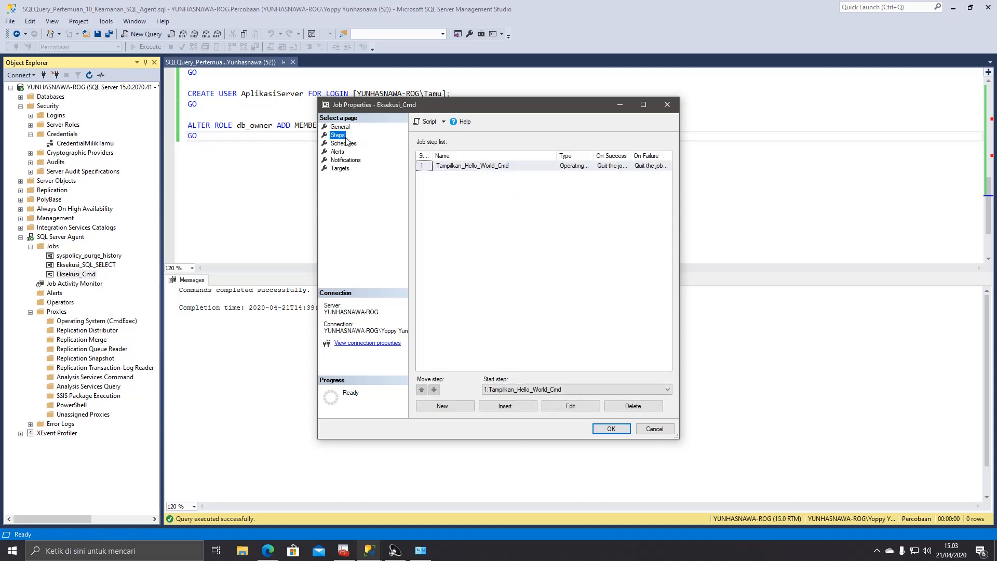
left_click(481, 166)
left_click(550, 407)
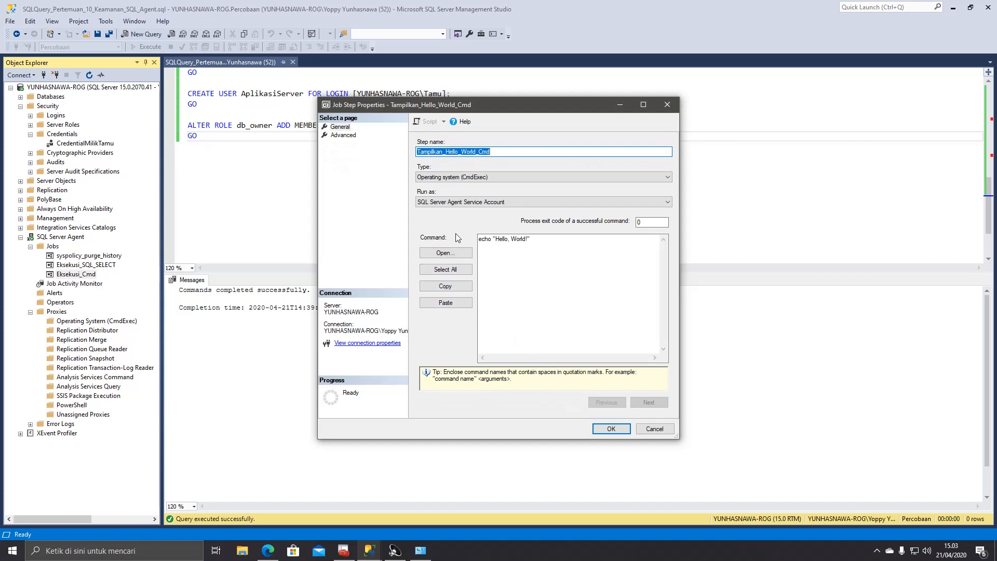
left_click(466, 202)
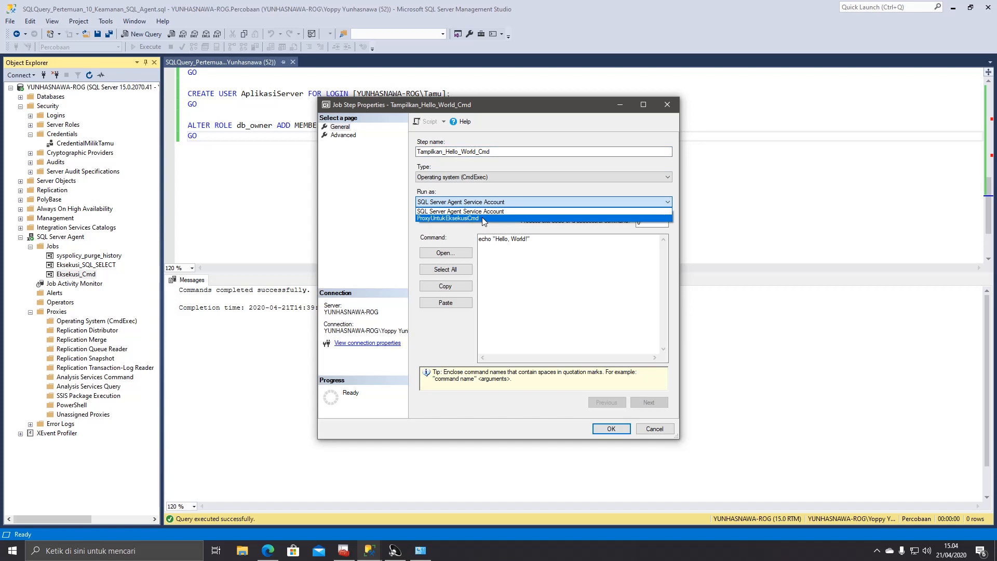
left_click(483, 219)
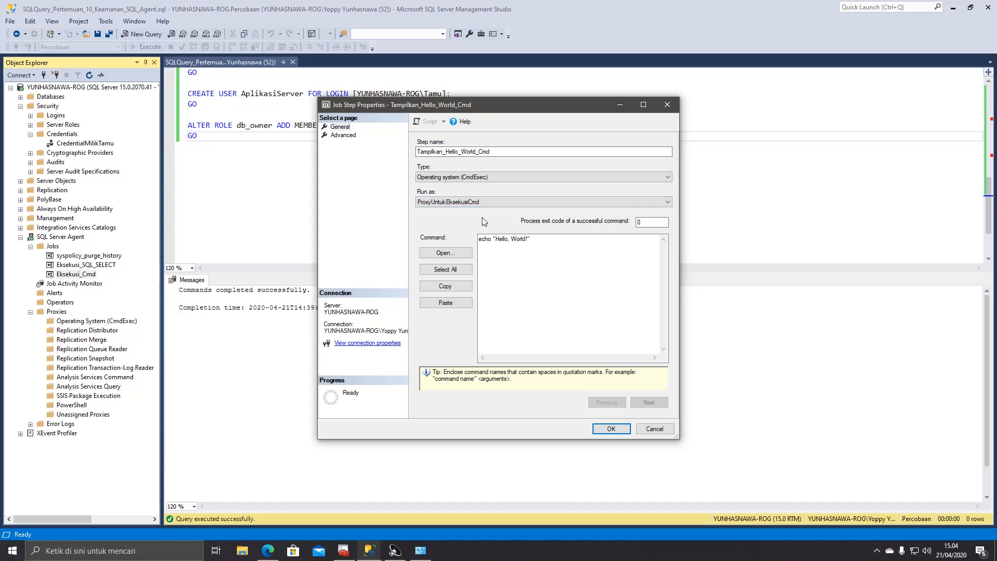
left_click(610, 431)
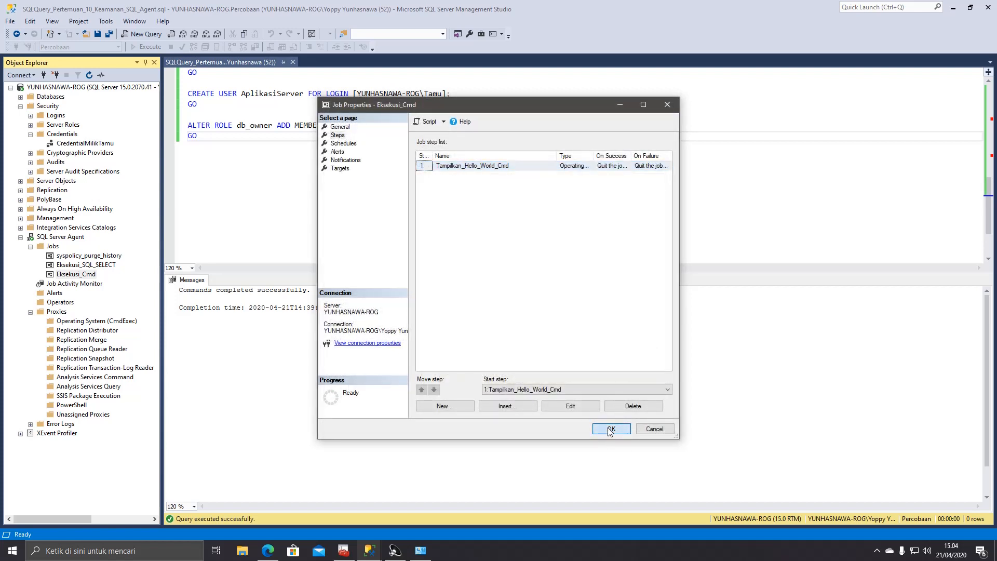
left_click(611, 429)
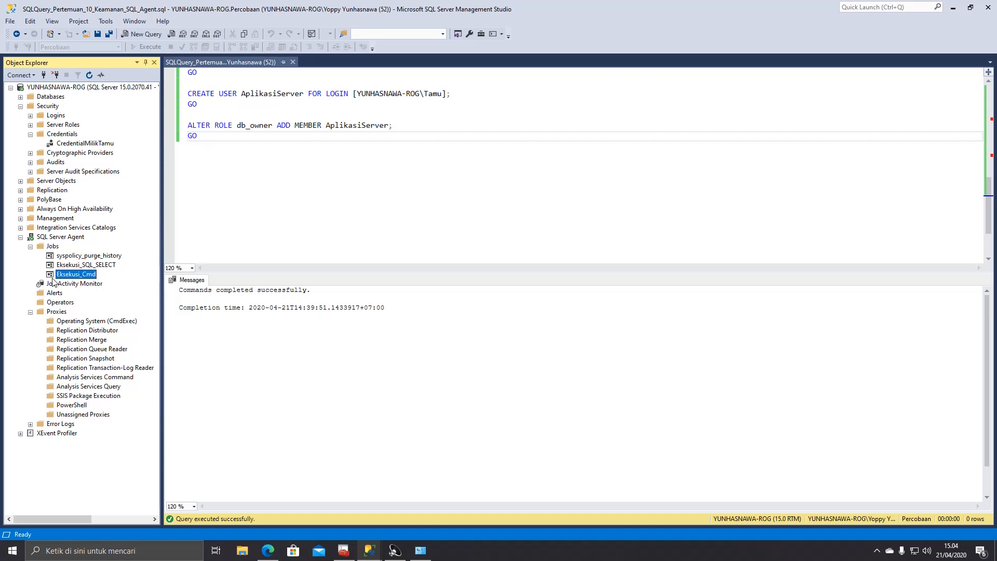
- Refresh the Proxies folder and expand Operating System (CmdExec) to check for ProxyUntukEksekusiCmd
right_click(58, 312)
left_click(86, 346)
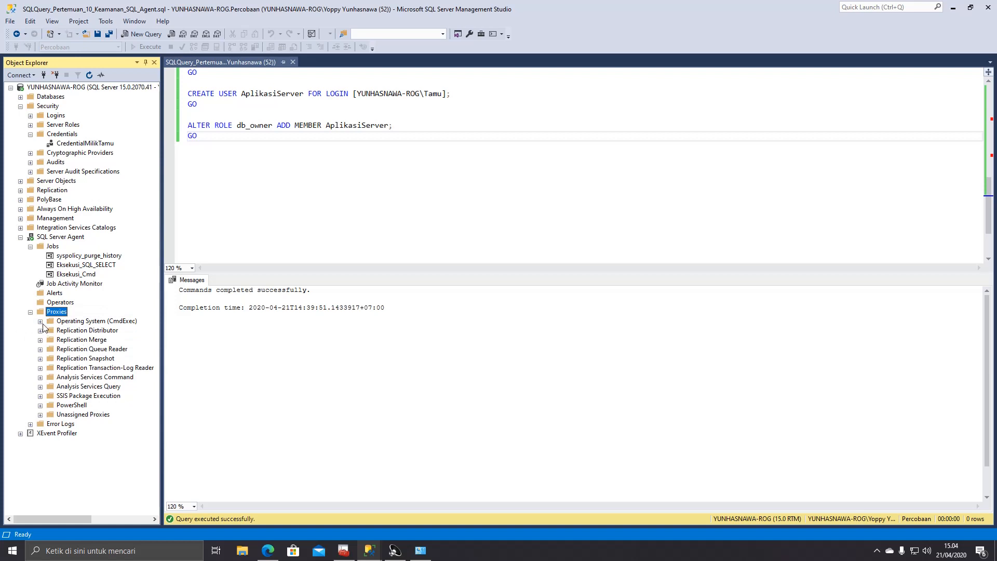
left_click(40, 321)
left_click(80, 331)
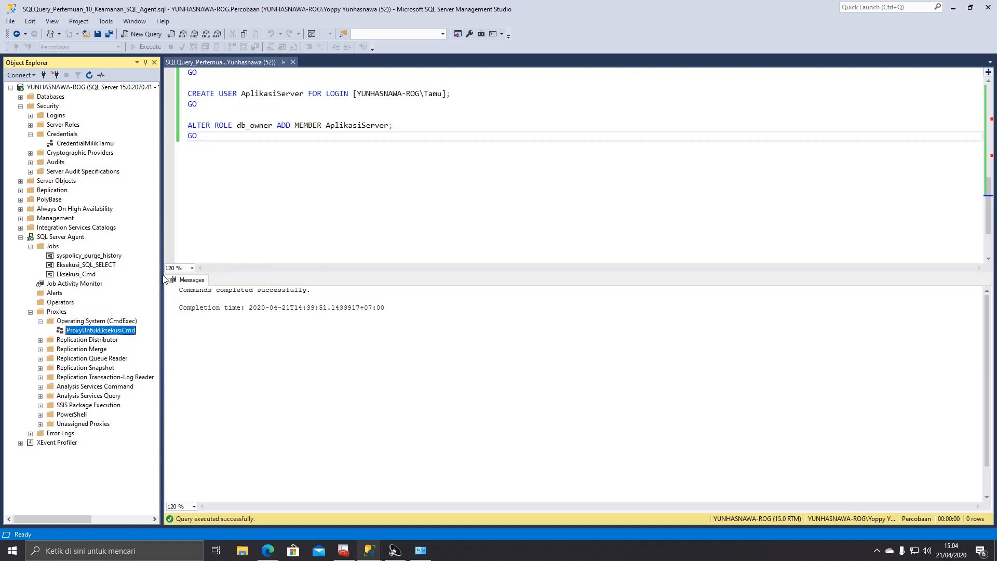
- Run the Eksekusi_Cmd job, close its result, and select CredentialMilikTamu in the object tree
left_click(74, 275)
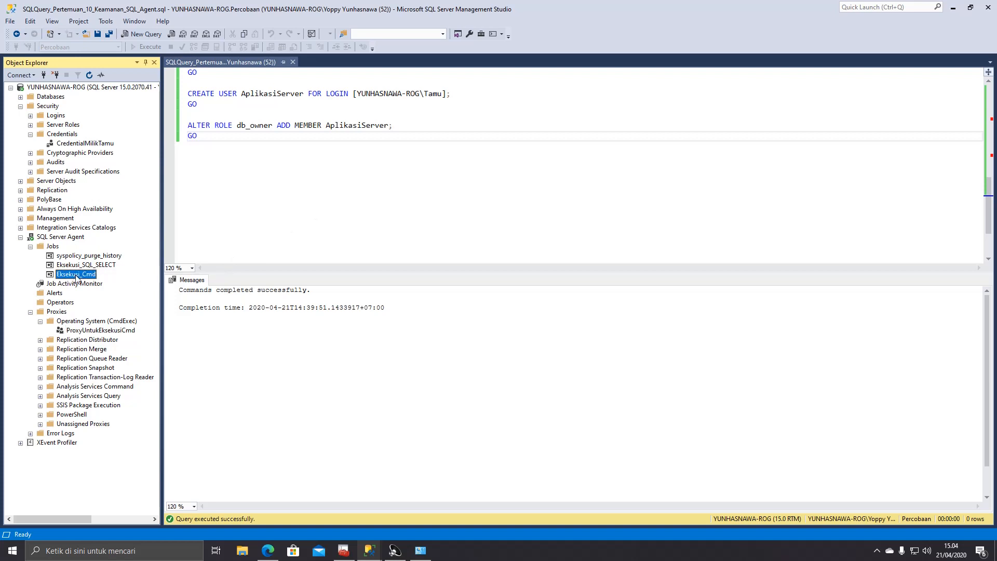
right_click(85, 274)
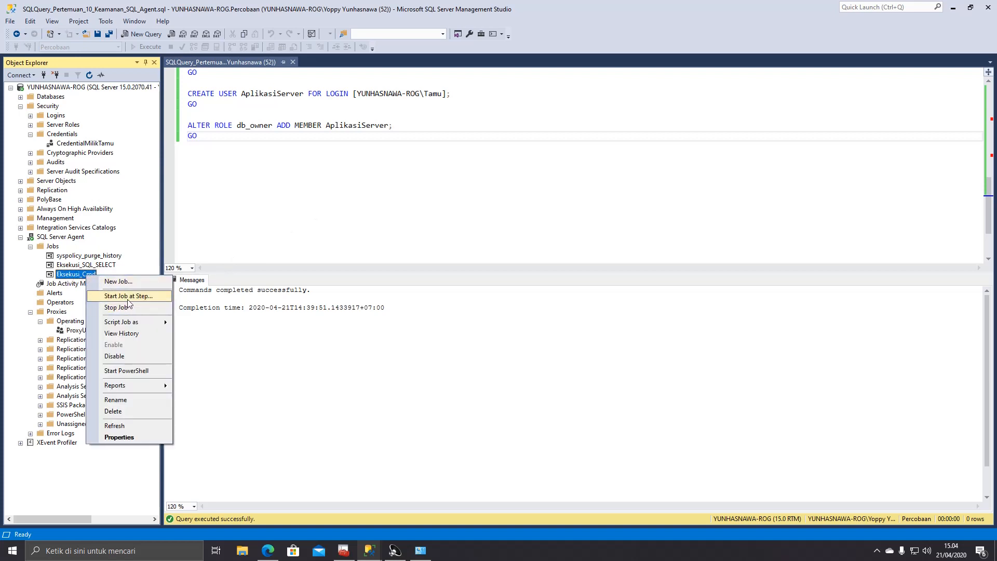
left_click(128, 297)
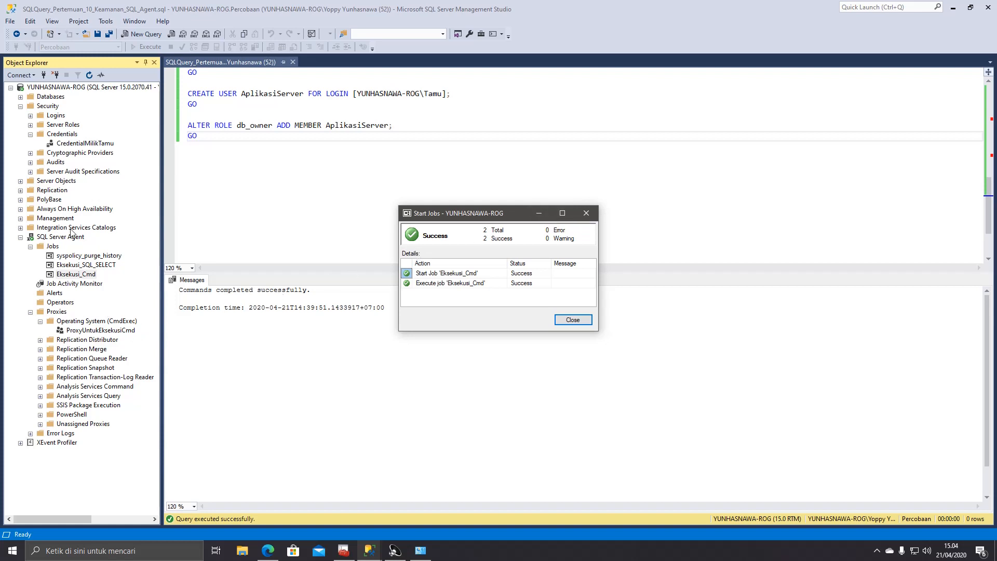
left_click(85, 146)
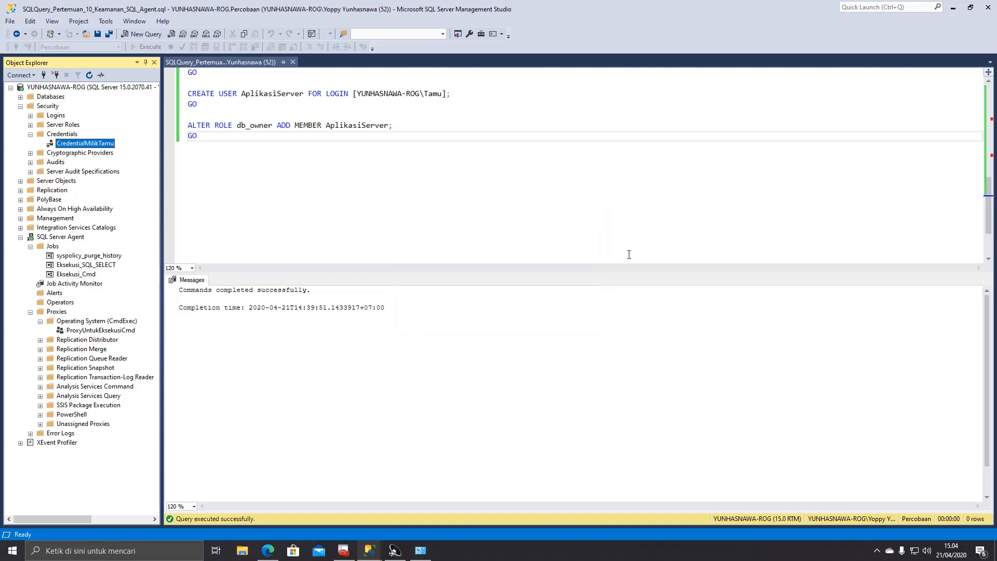